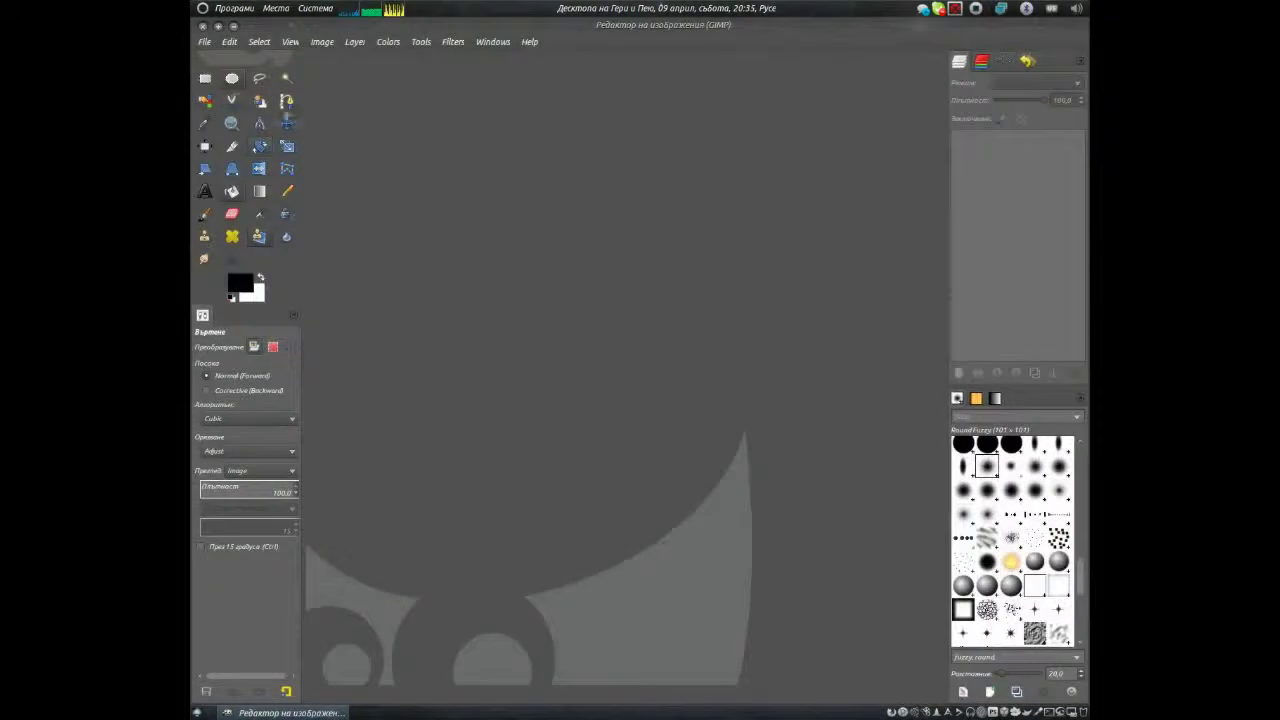
Step: Open LessonPhoto.jpg, the space picture of Earth, sun glow and pale planet
{"action": "left_click", "coordinate": [204, 42]}
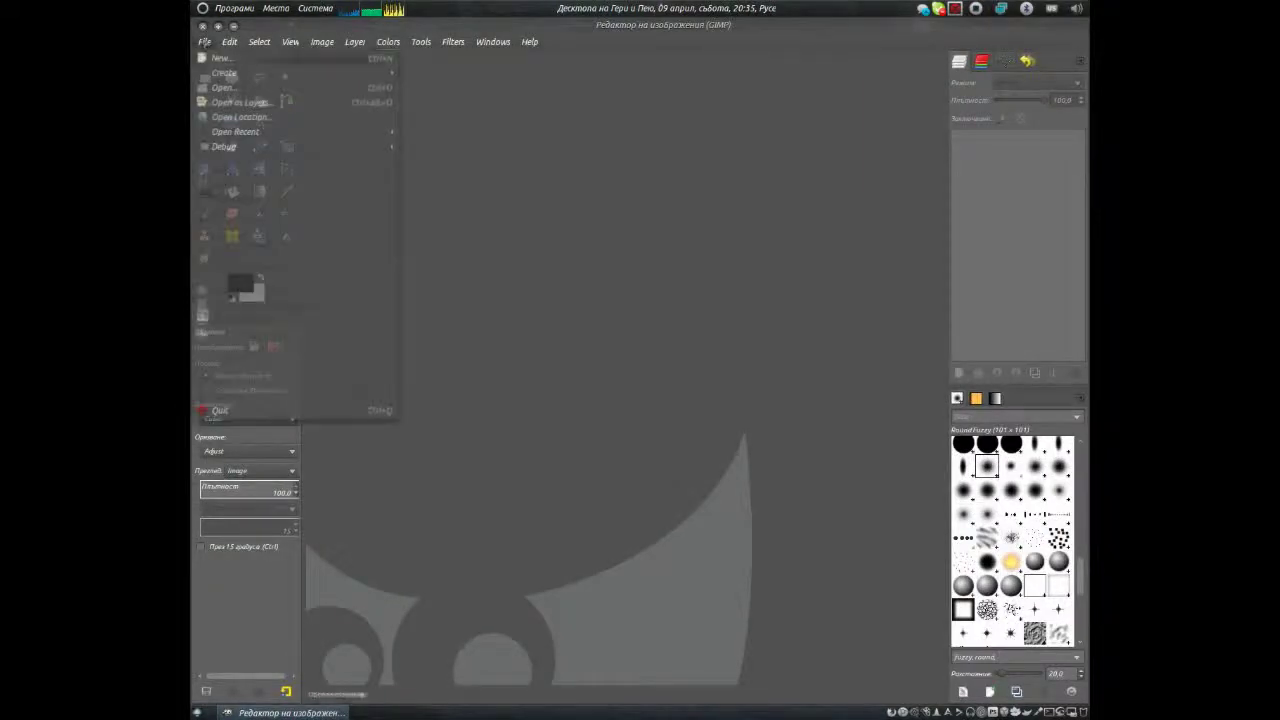
{"action": "left_click", "coordinate": [240, 88]}
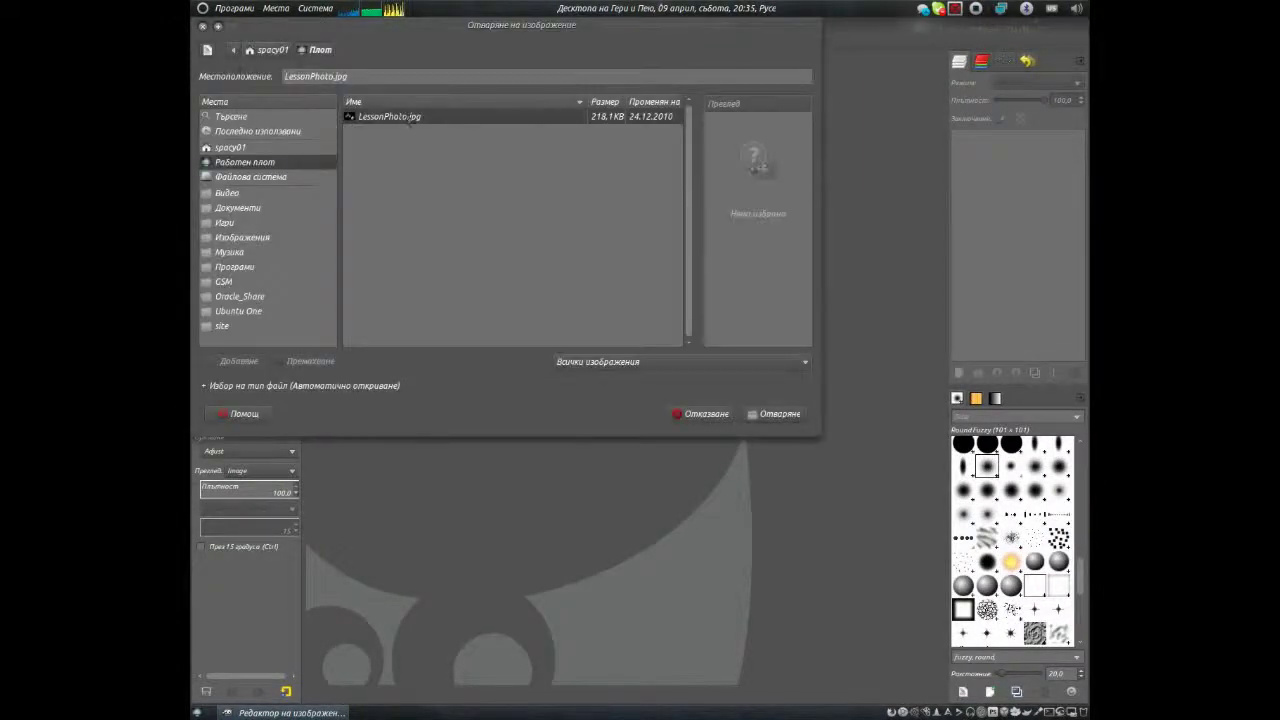
{"action": "double_click", "coordinate": [410, 118]}
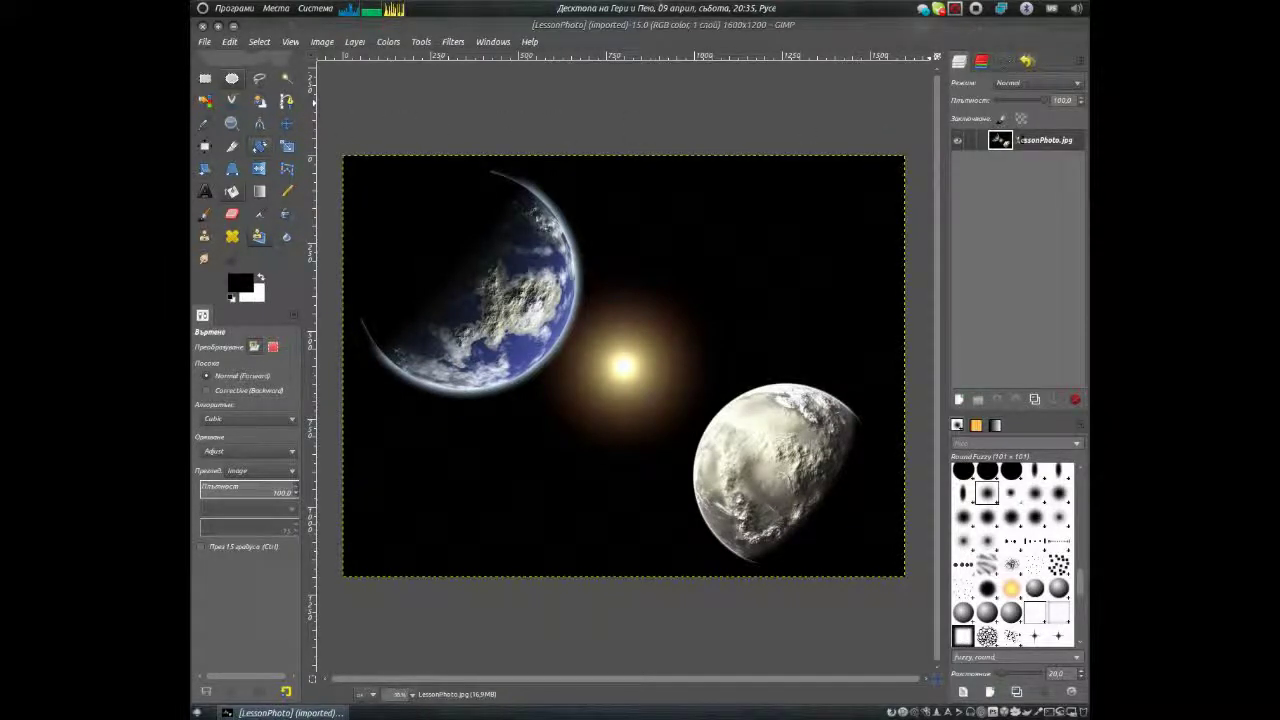
Step: Duplicate the photo layer and select an empty black rectangle at the lower-left corner
{"action": "left_click", "coordinate": [1034, 400]}
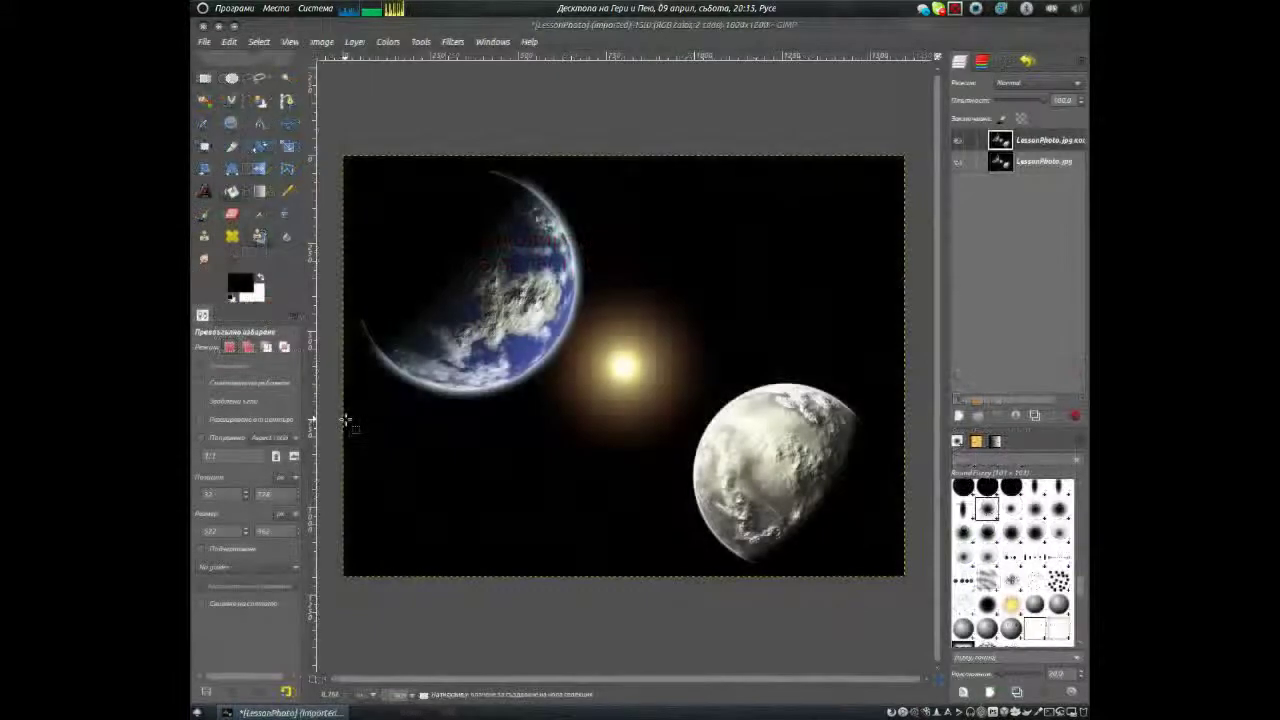
{"action": "mouse_move", "coordinate": [344, 418]}
{"action": "left_mouse_down"}
{"action": "mouse_move", "coordinate": [424, 455]}
{"action": "mouse_move", "coordinate": [546, 574]}
{"action": "left_mouse_up"}
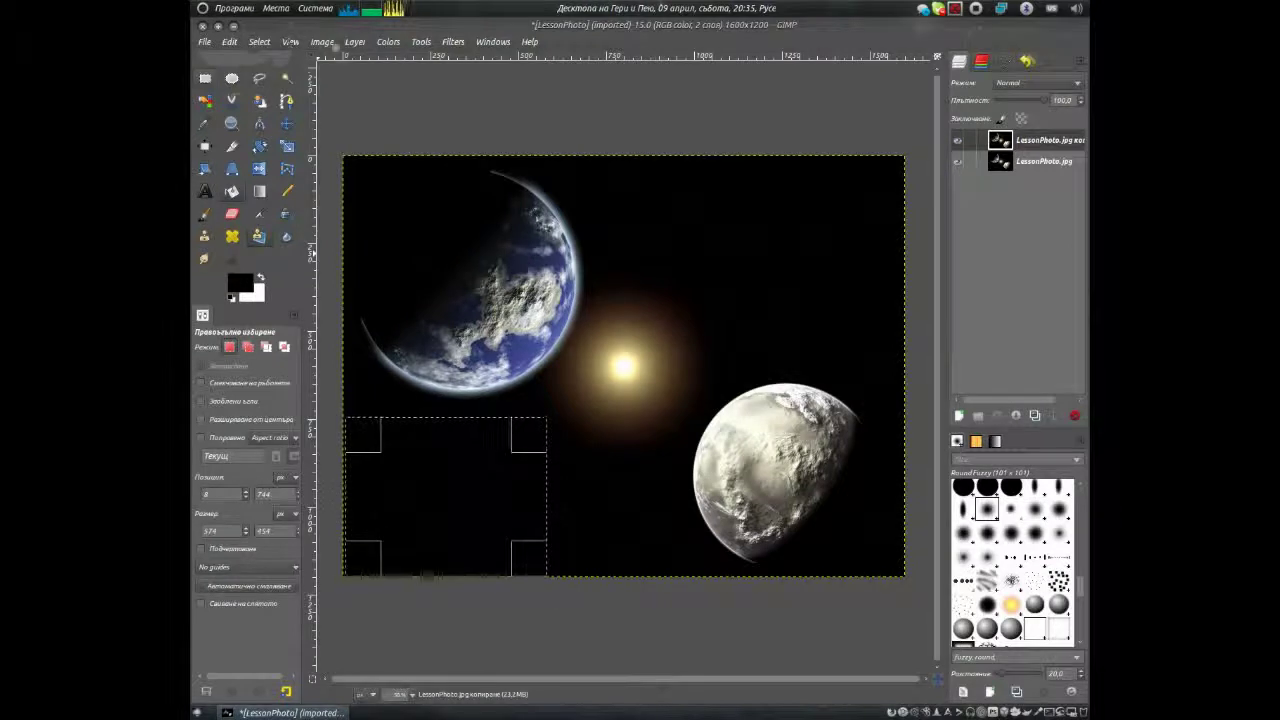
Step: Crop the copy layer to the selection and move the black patch over the planet's lower part
{"action": "left_click", "coordinate": [354, 42]}
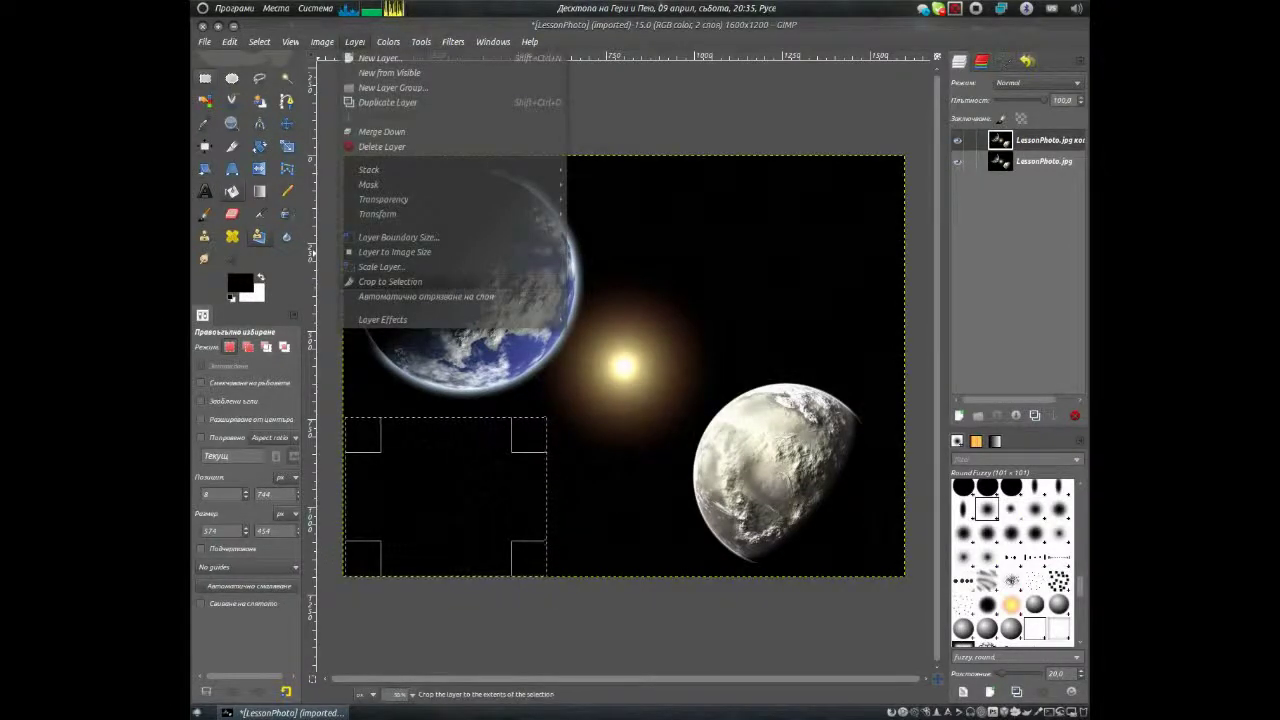
{"action": "left_click", "coordinate": [457, 284]}
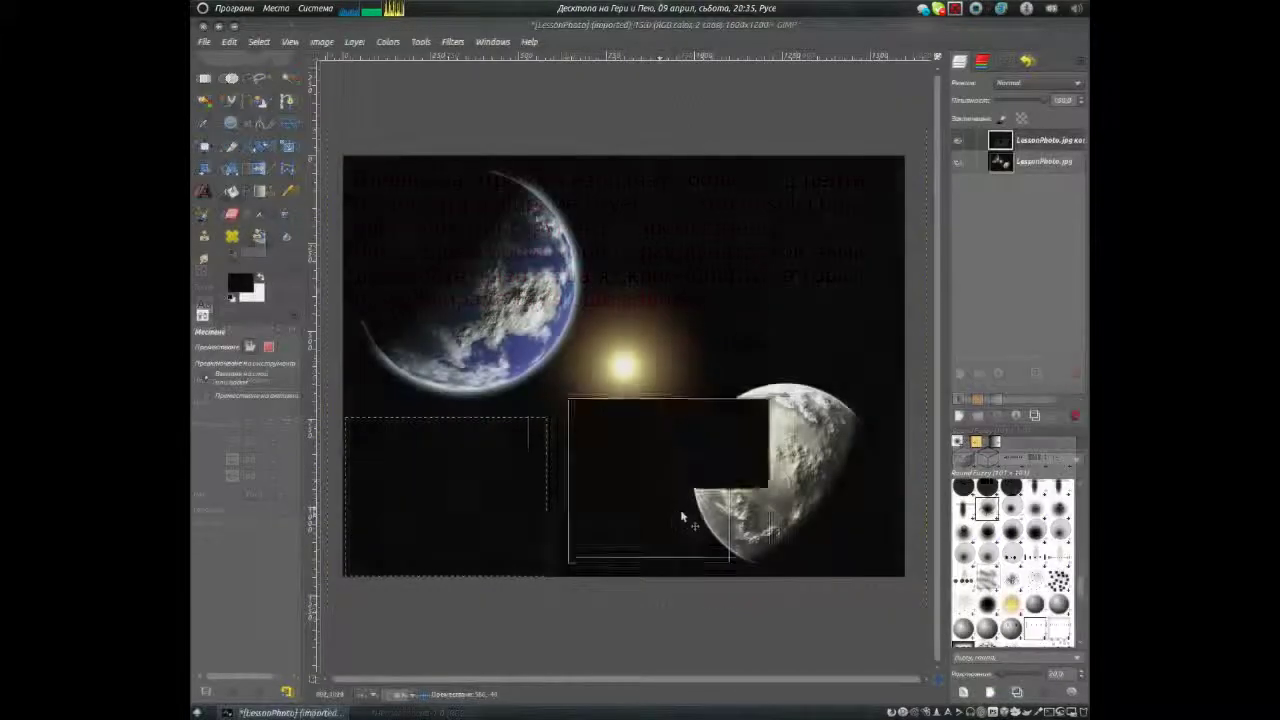
{"action": "left_click_drag", "start_coordinate": [598, 532], "coordinate": [805, 537]}
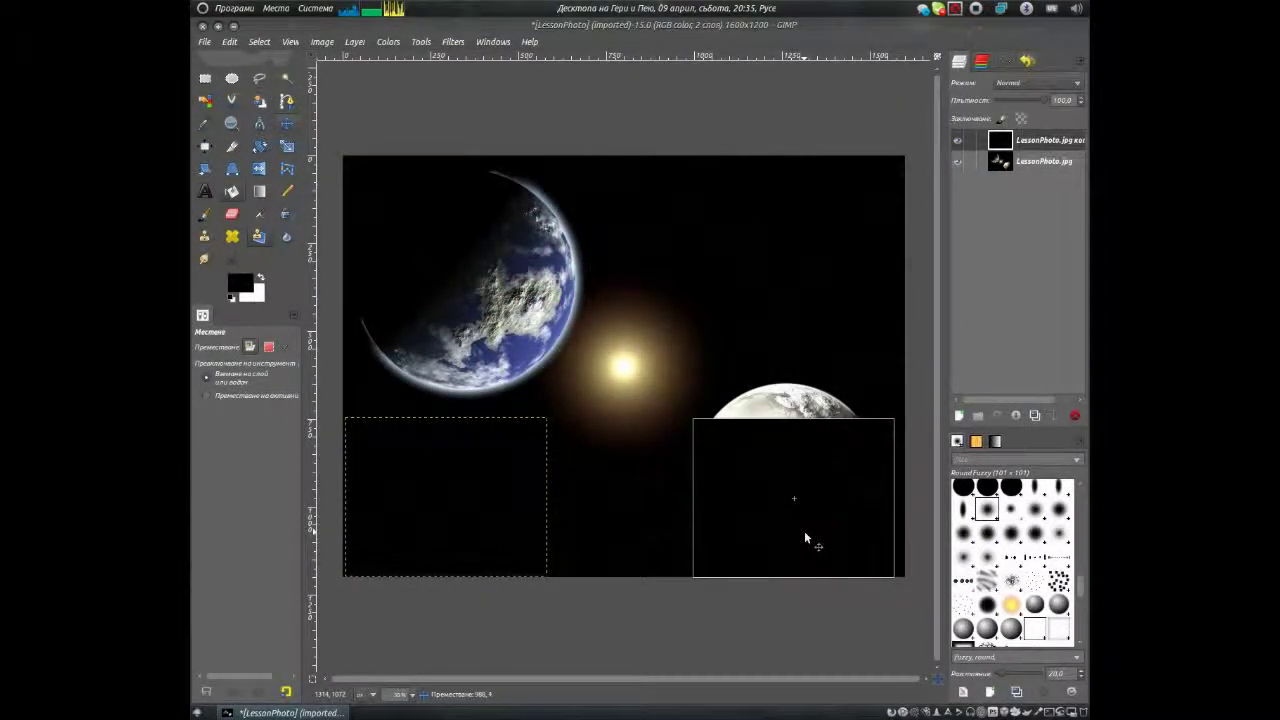
{"action": "left_click_drag", "start_coordinate": [805, 533], "coordinate": [805, 530]}
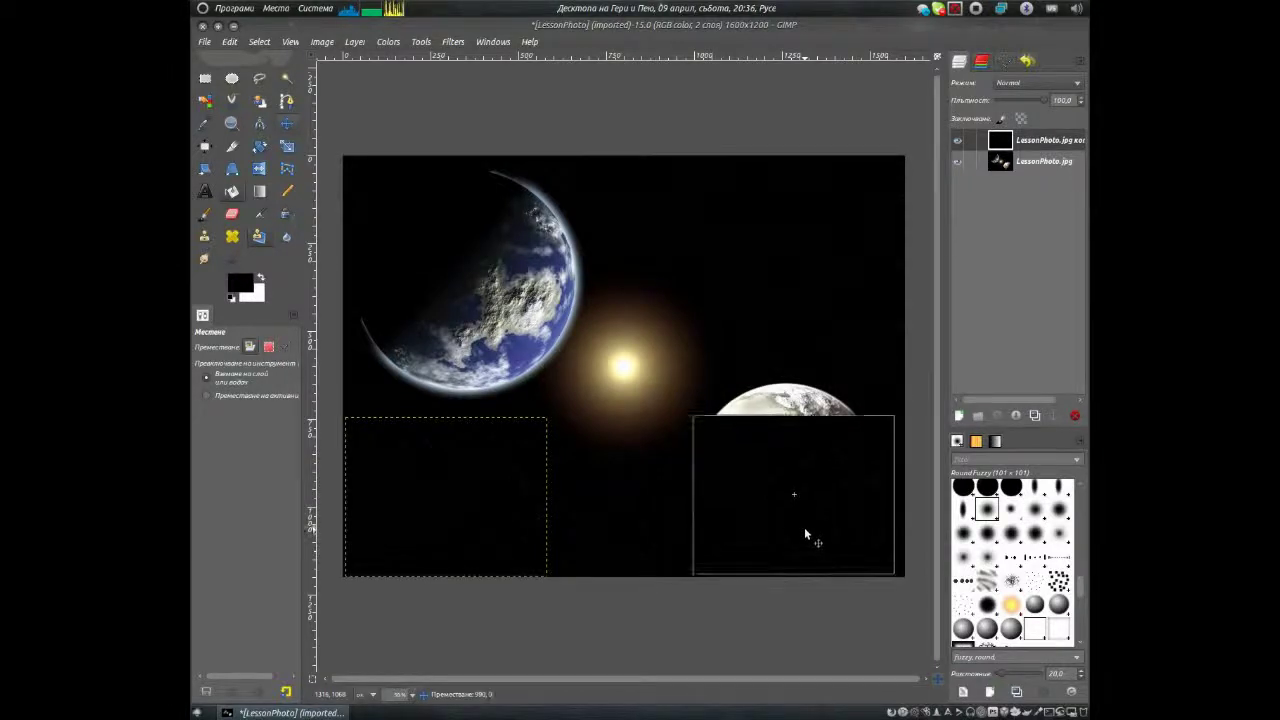
{"action": "key", "text": "ctrl+c"}
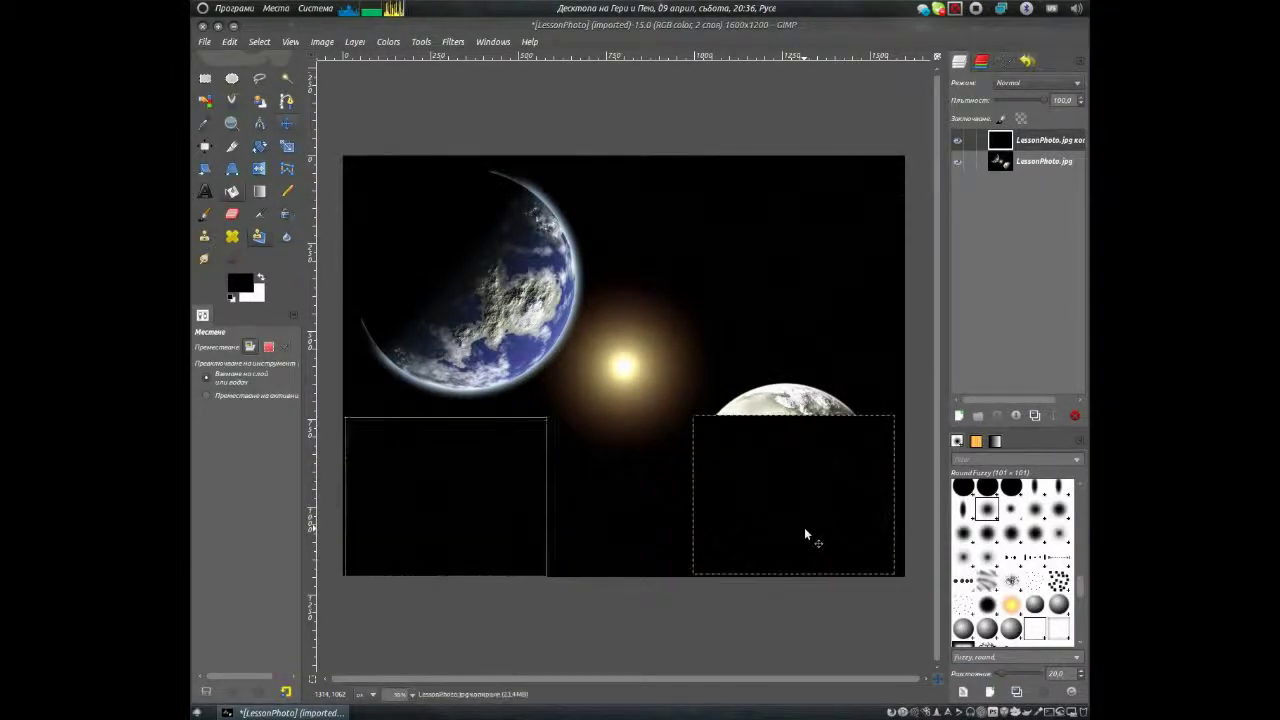
Step: Reselect the black patch layer and duplicate it
{"action": "left_click", "coordinate": [1050, 164]}
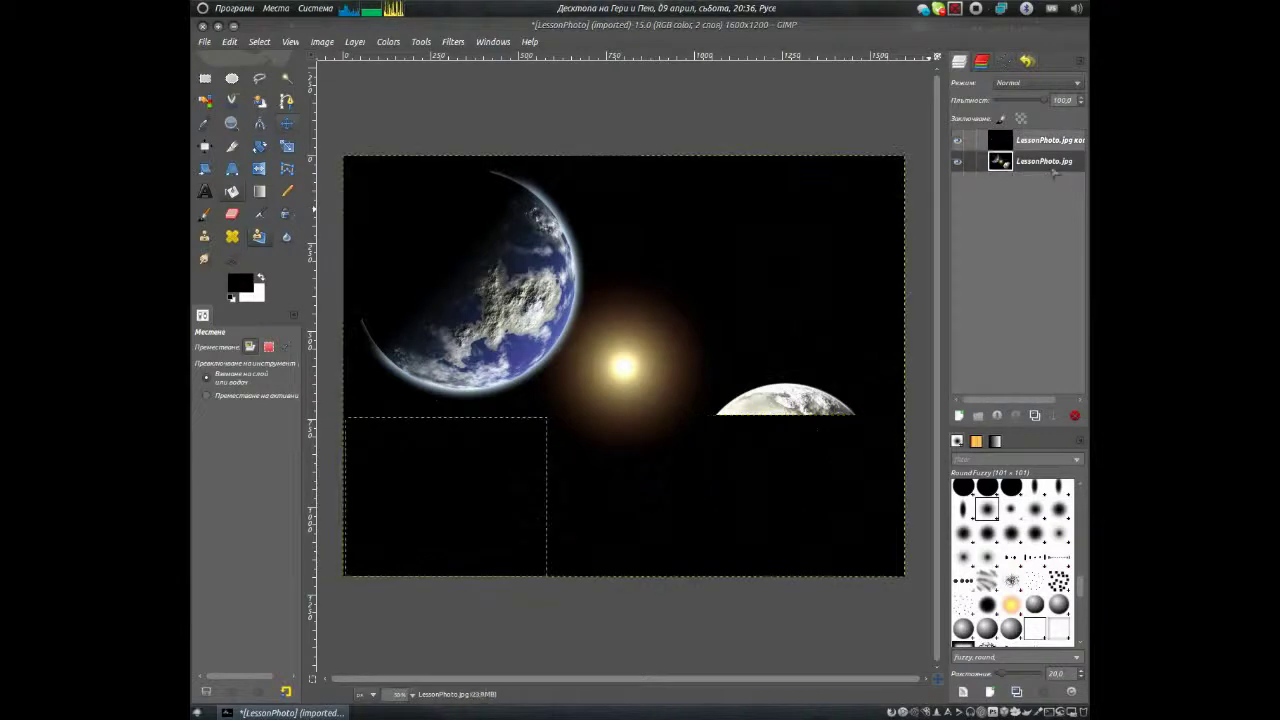
{"action": "left_click", "coordinate": [1052, 141]}
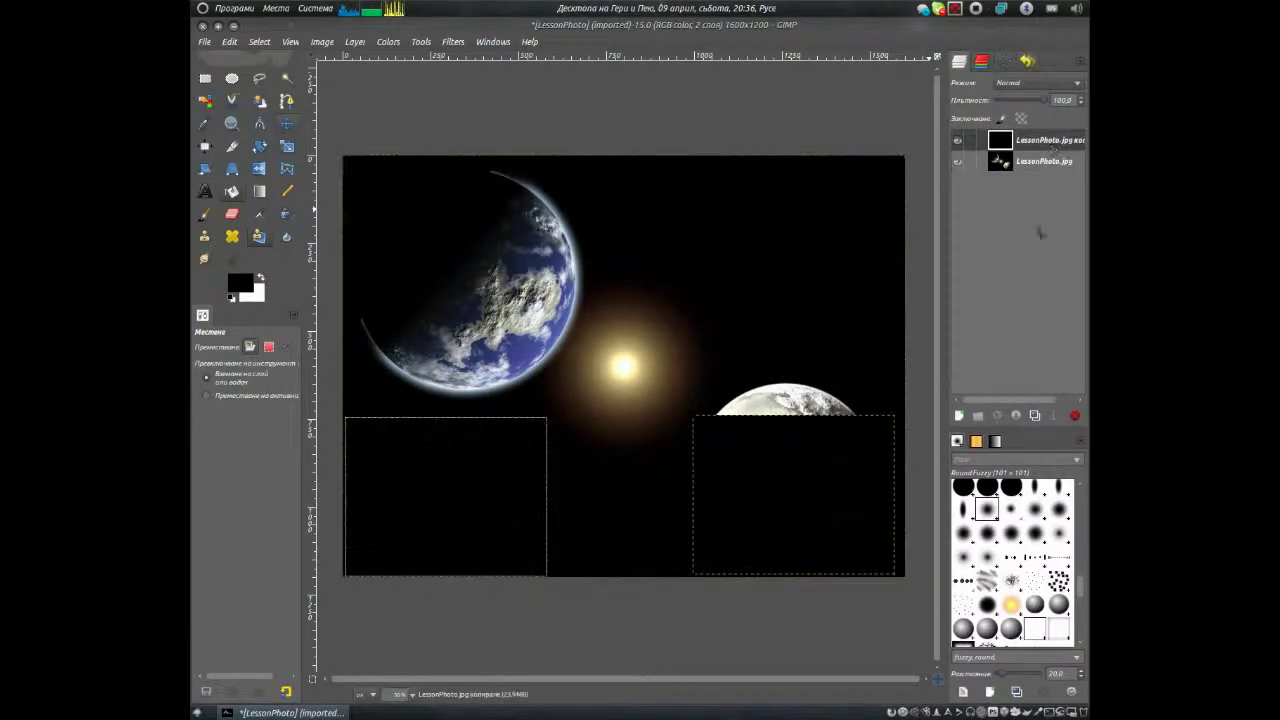
{"action": "left_click", "coordinate": [1035, 415]}
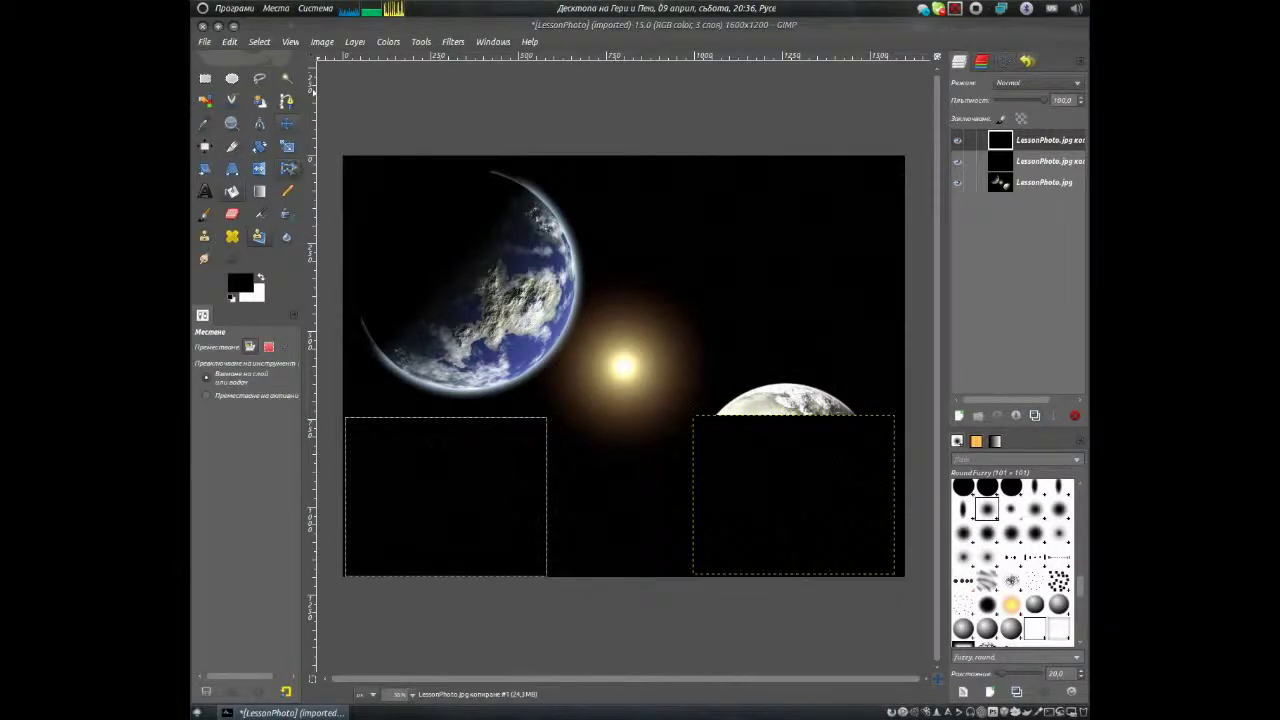
Step: Move the second black patch up to hide the rest of the planet, then duplicate the photo layer
{"action": "left_click_drag", "start_coordinate": [821, 488], "coordinate": [839, 424]}
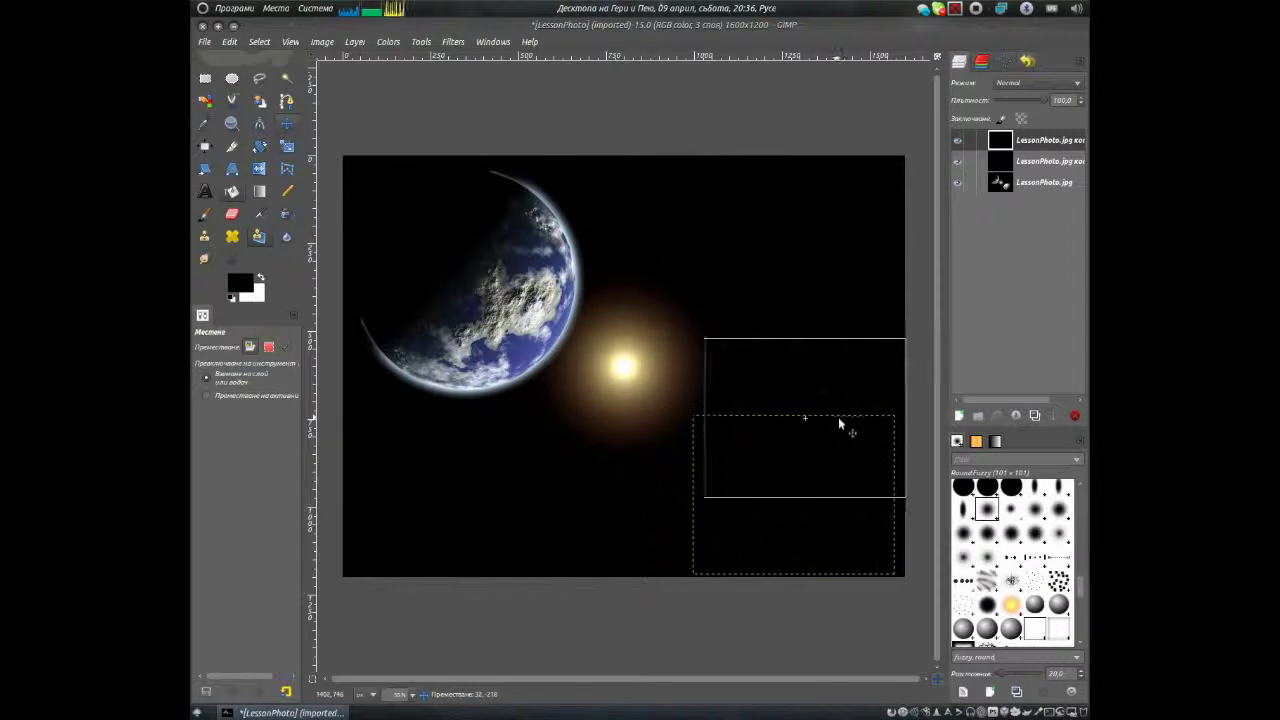
{"action": "left_click_drag", "start_coordinate": [839, 424], "coordinate": [840, 420]}
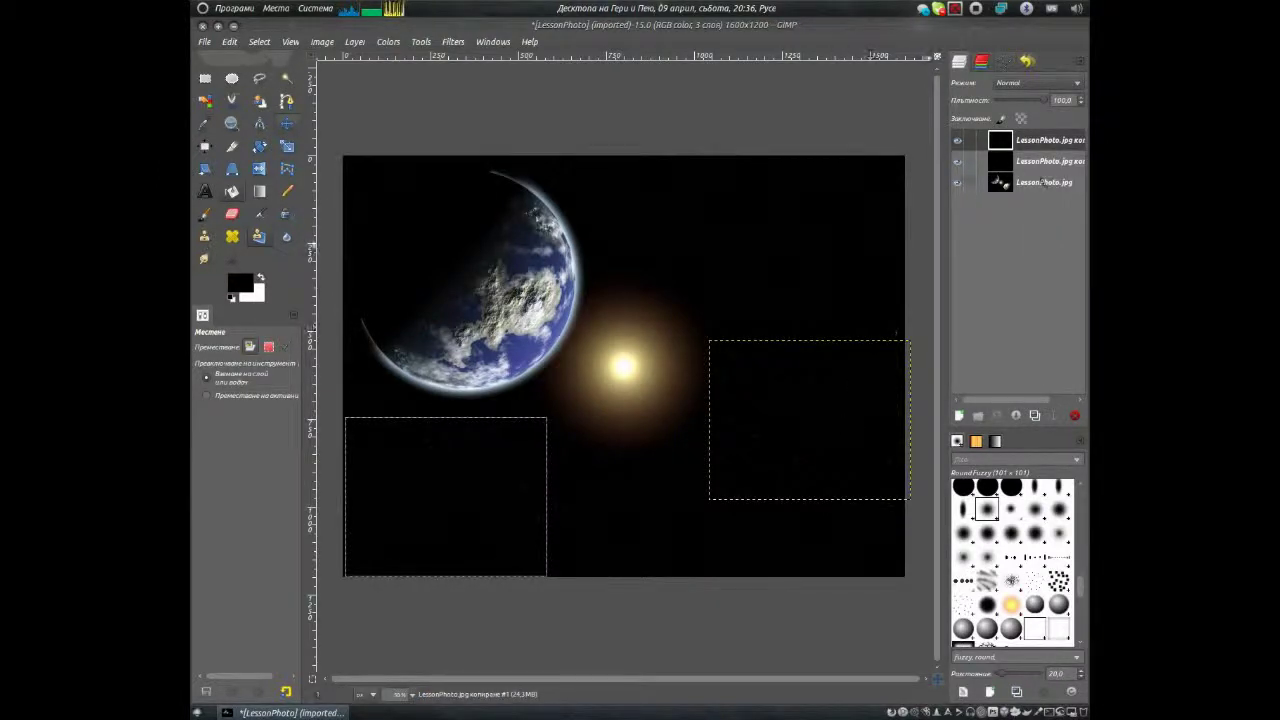
{"action": "left_click", "coordinate": [1043, 182]}
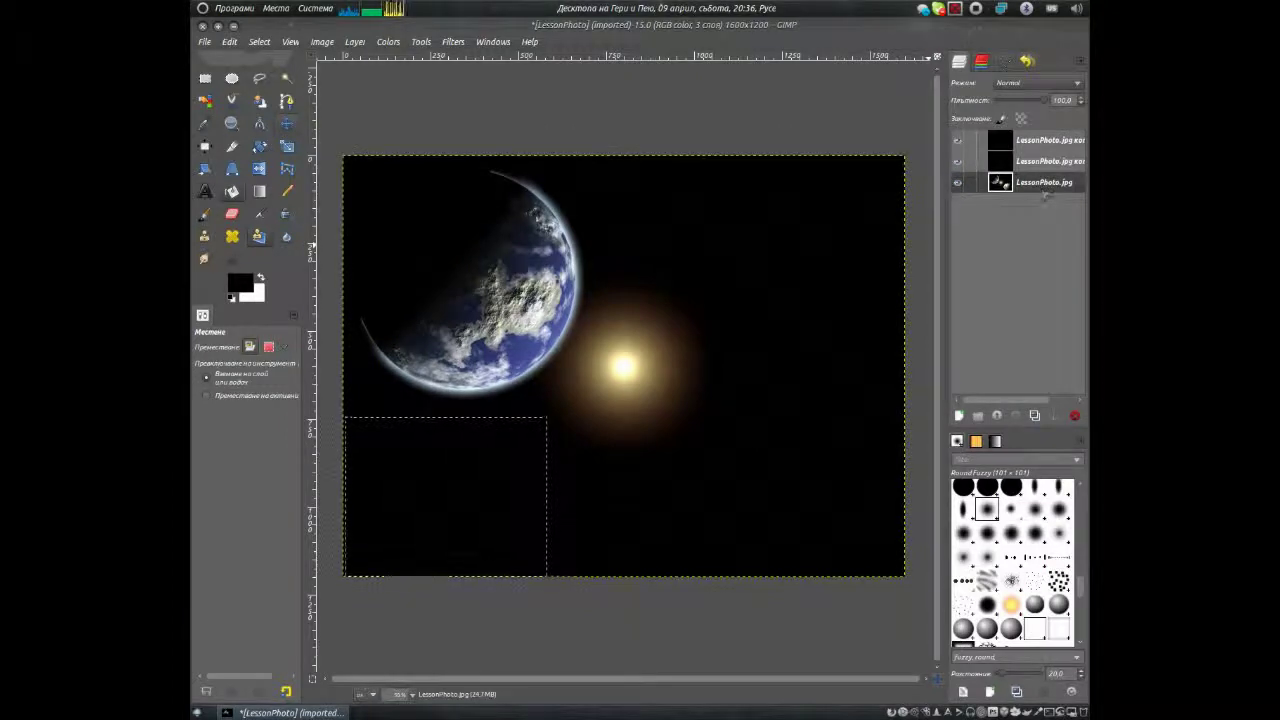
{"action": "left_click", "coordinate": [1035, 416]}
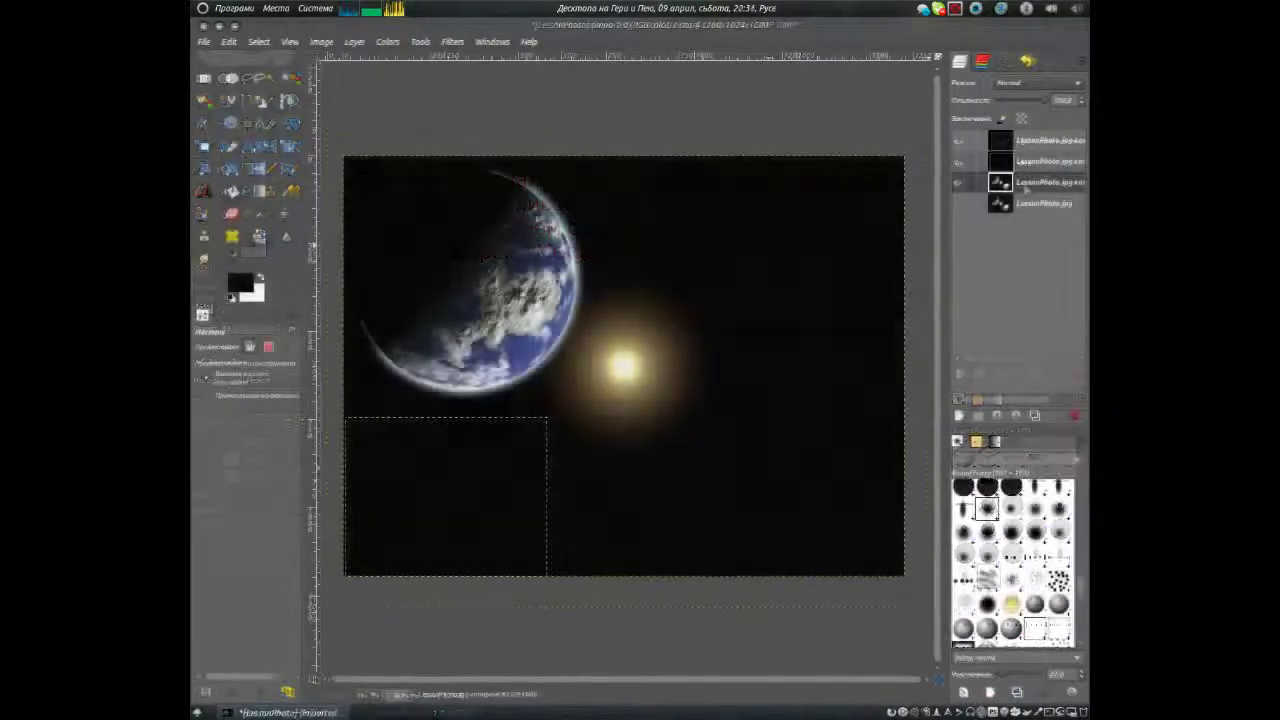
Step: Merge visible layers into one planet-free frame, then unhide the photo copy and move it to the top
{"action": "right_click", "coordinate": [1027, 188]}
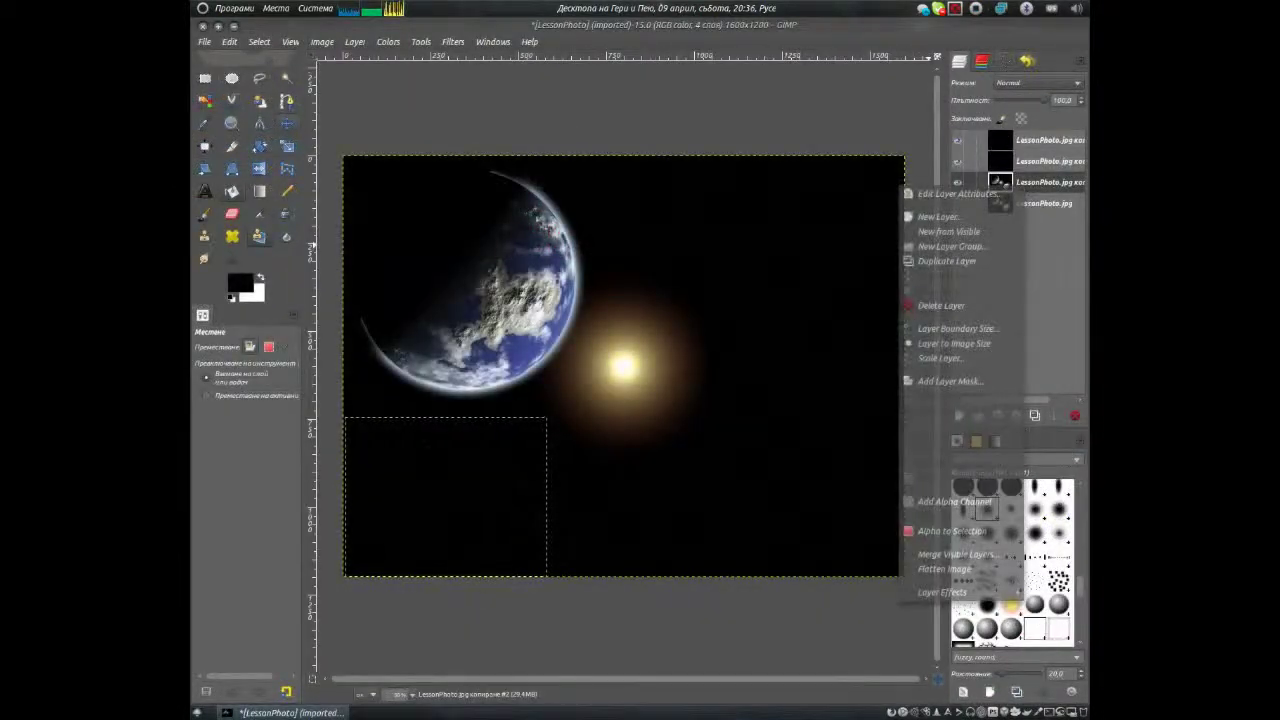
{"action": "left_click", "coordinate": [1012, 557]}
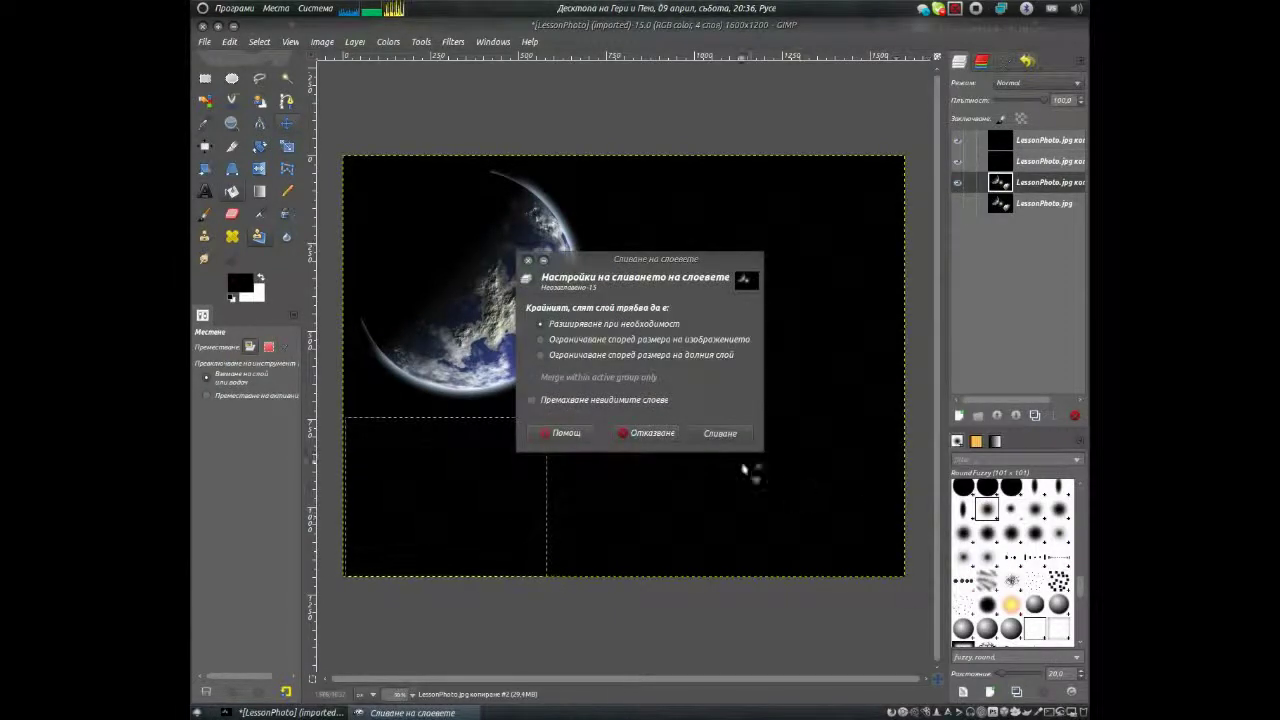
{"action": "left_click", "coordinate": [722, 434]}
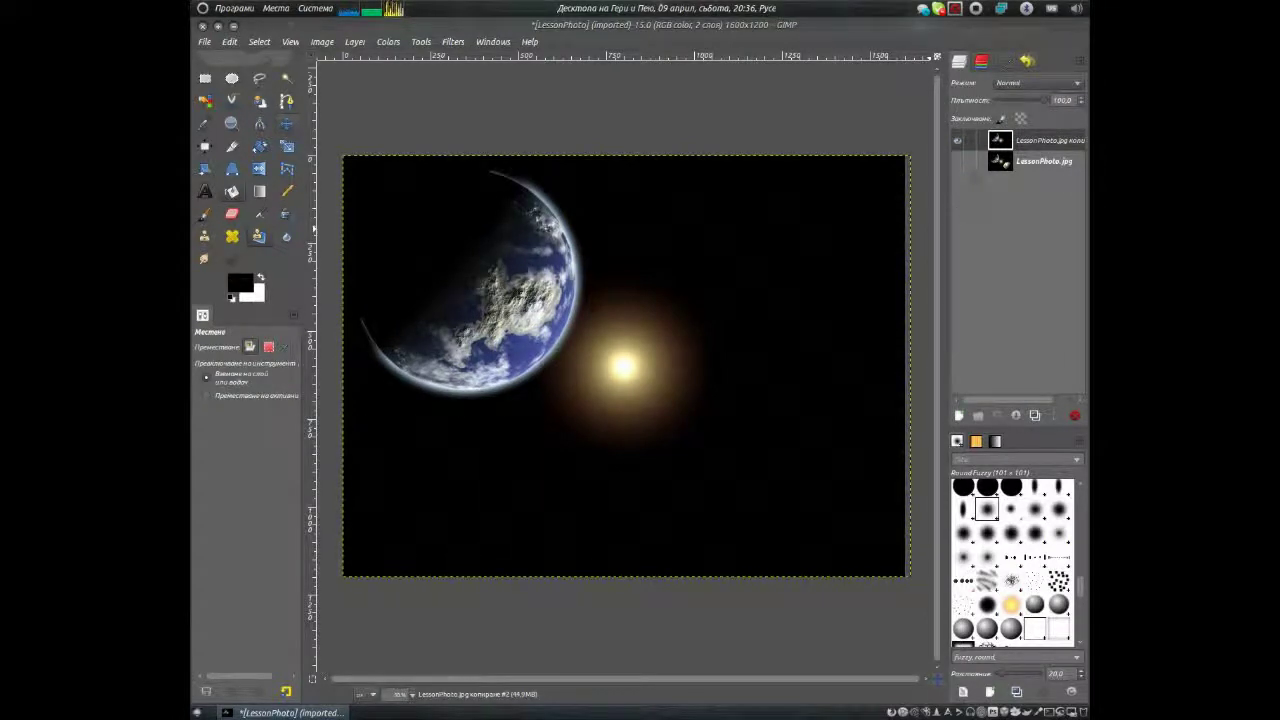
{"action": "left_click", "coordinate": [957, 163]}
{"action": "mouse_move", "coordinate": [1000, 161]}
{"action": "left_mouse_down"}
{"action": "mouse_move", "coordinate": [1042, 157]}
{"action": "mouse_move", "coordinate": [1040, 142]}
{"action": "left_mouse_up"}
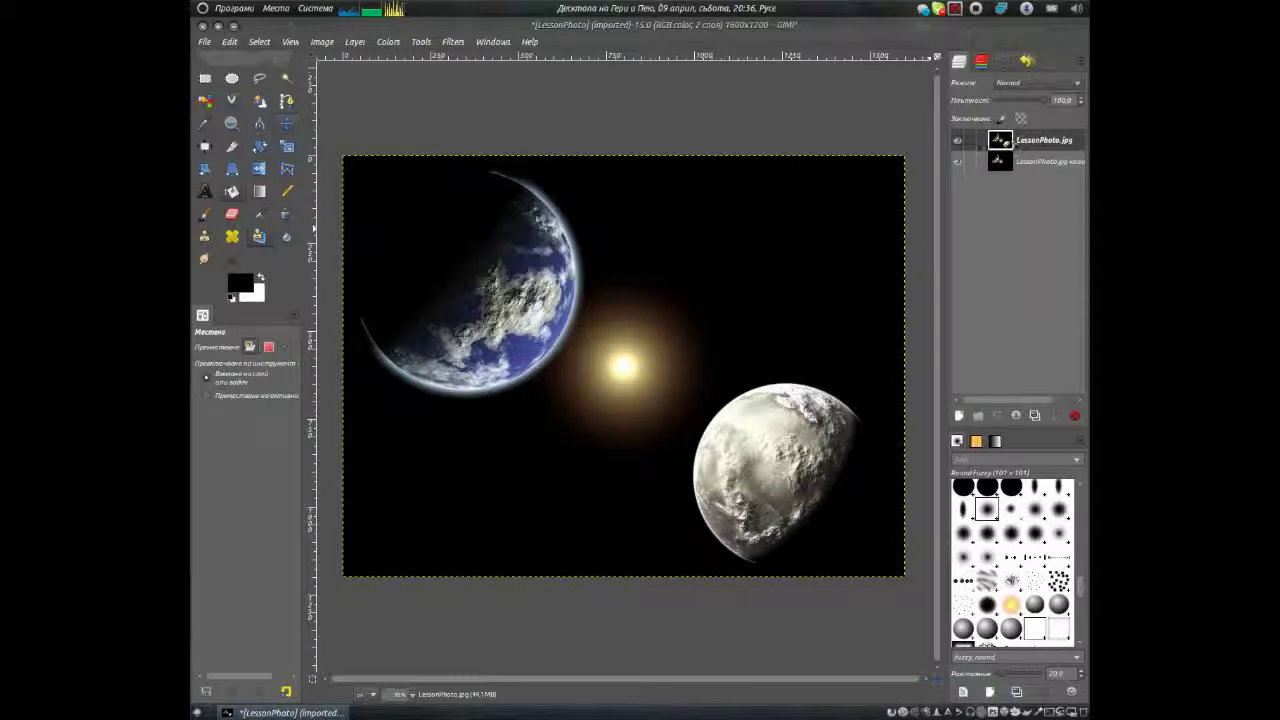
Step: Hide the top layer and export the planet-free frame as LessonPhoto_part.jpg at quality 99
{"action": "left_click", "coordinate": [957, 141]}
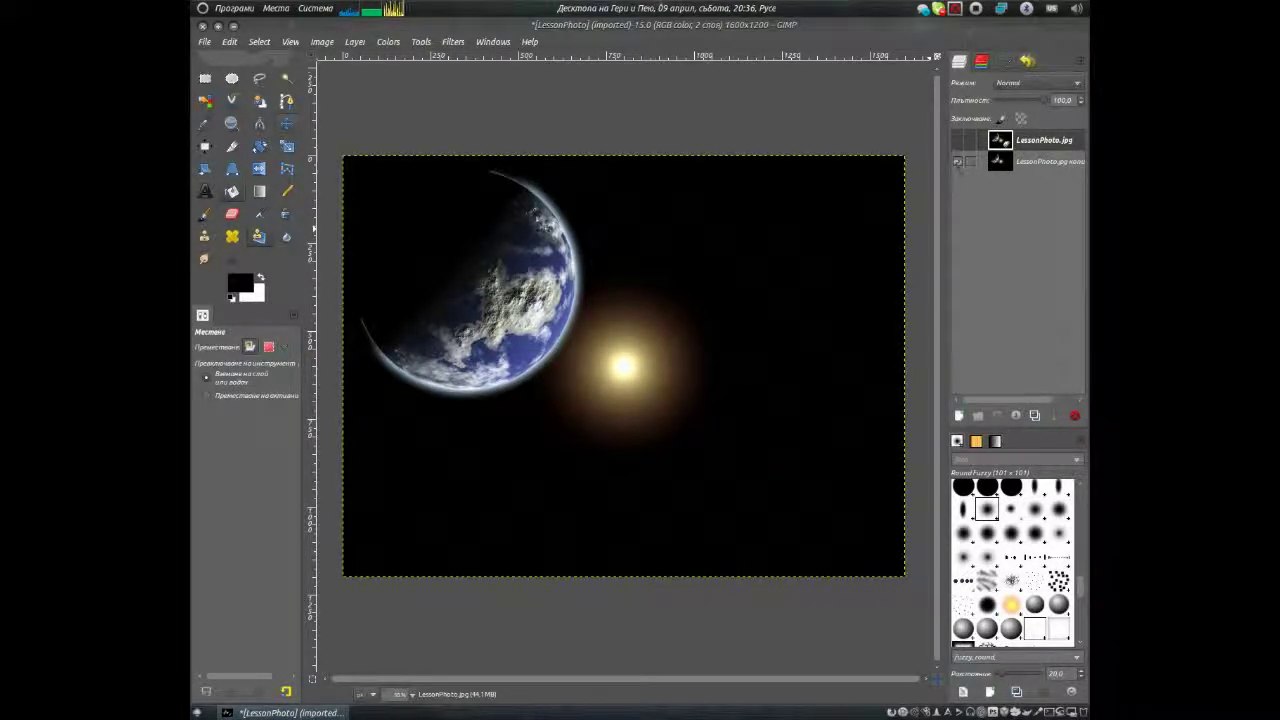
{"action": "left_click", "coordinate": [204, 41]}
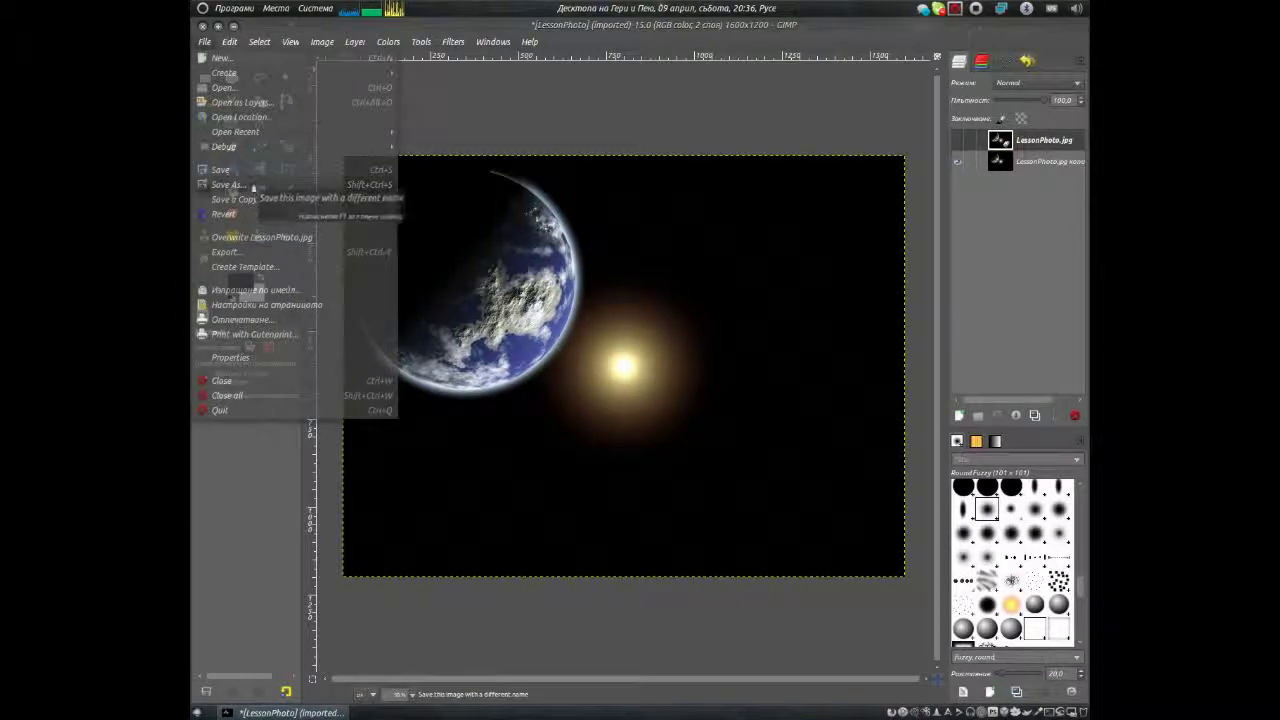
{"action": "left_click", "coordinate": [262, 253]}
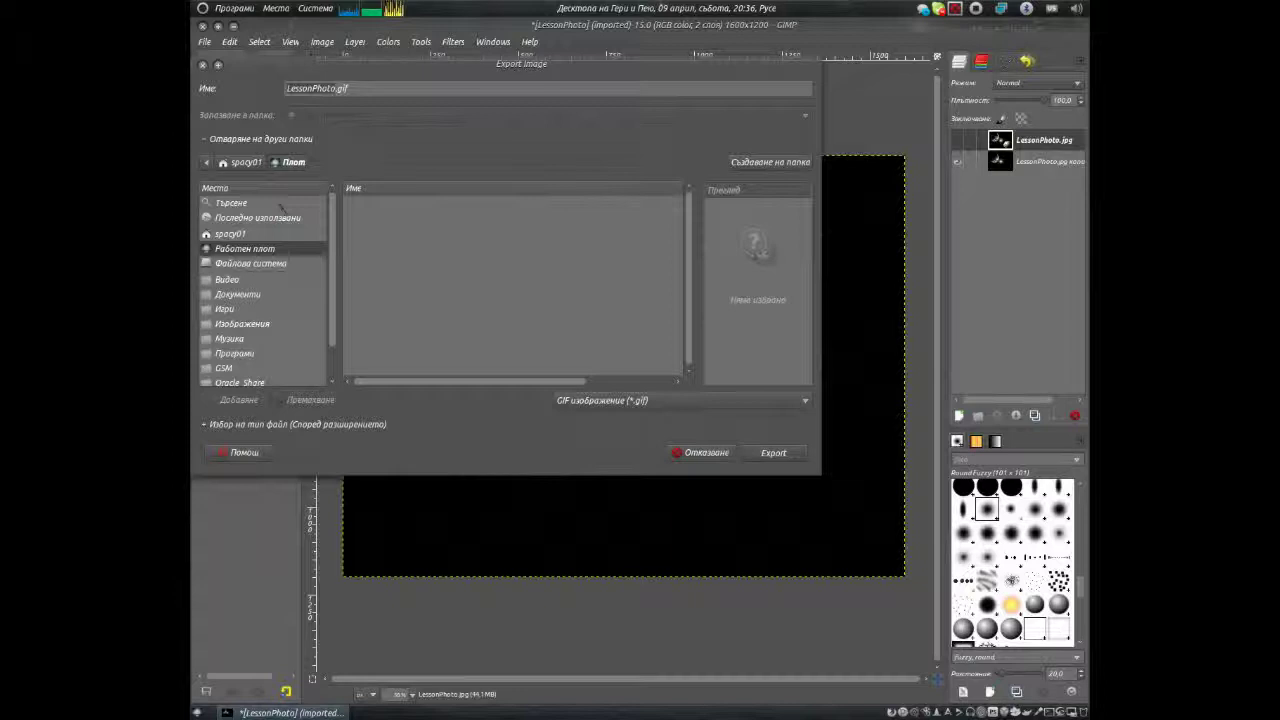
{"action": "key", "text": "End"}
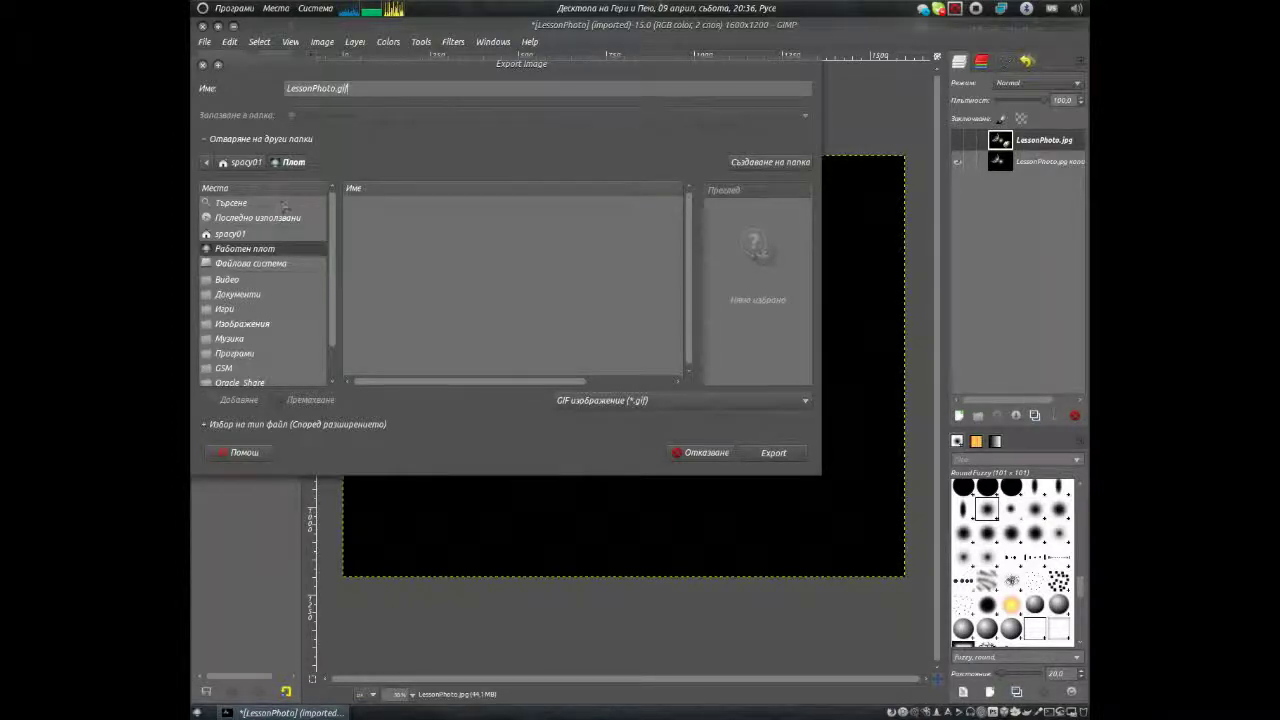
{"action": "key", "text": "BackSpace"}
{"action": "key", "text": "BackSpace"}
{"action": "type", "text": "jpg"}
{"action": "key", "text": "Left"}
{"action": "key", "text": "Left"}
{"action": "key", "text": "Left"}
{"action": "type", "text": "_art"}
{"action": "left_click", "coordinate": [797, 456]}
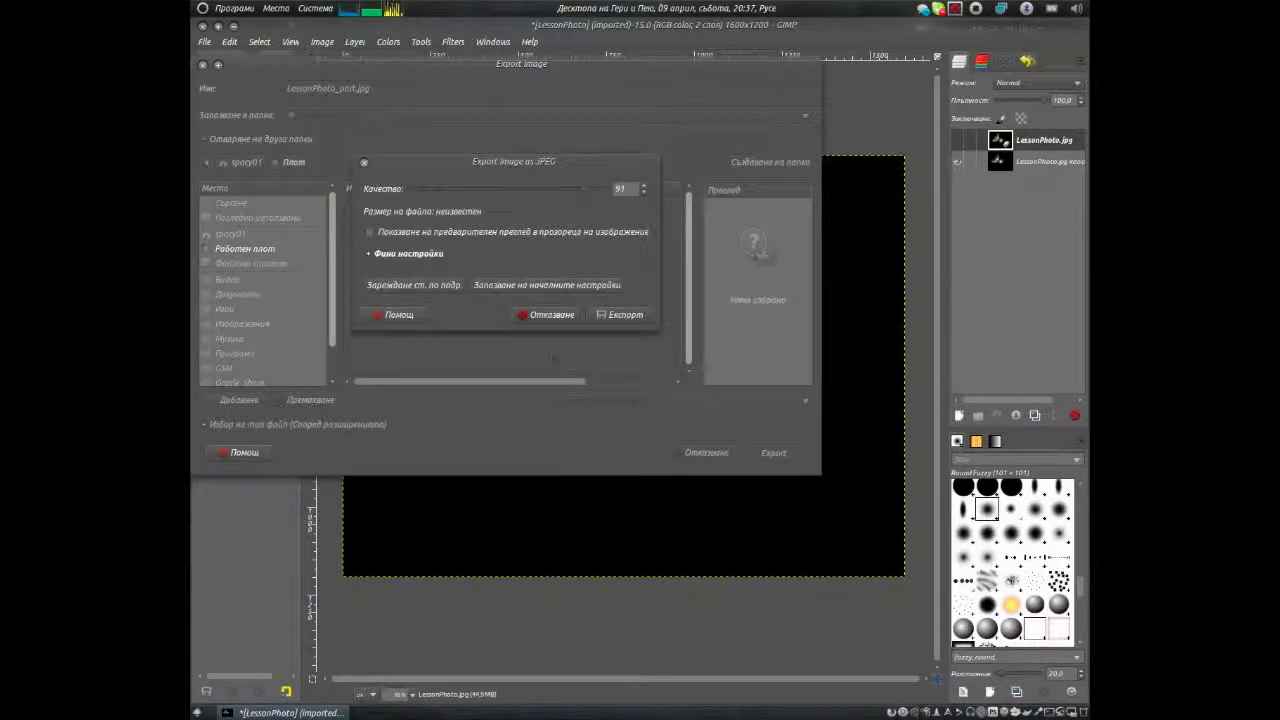
{"action": "left_click", "coordinate": [604, 196]}
{"action": "left_click", "coordinate": [626, 314]}
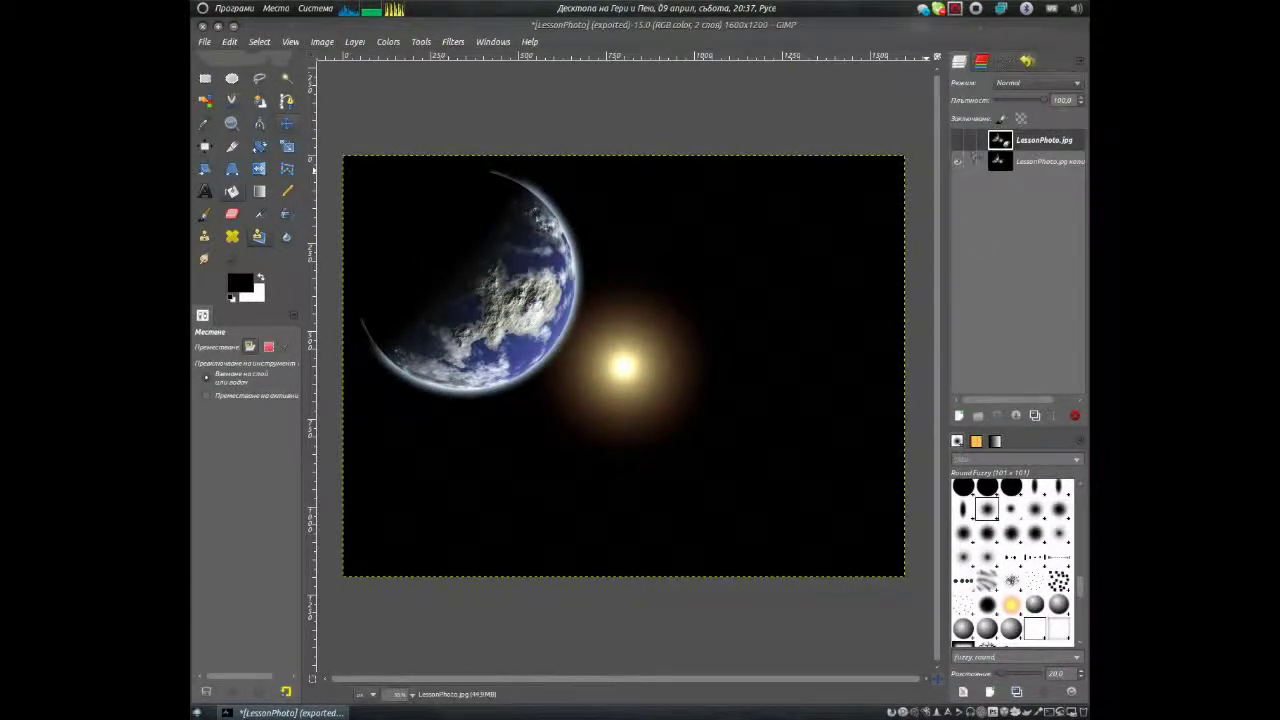
Step: Delete the planet-free lower layer and pick the Paths tool
{"action": "left_click", "coordinate": [1075, 415]}
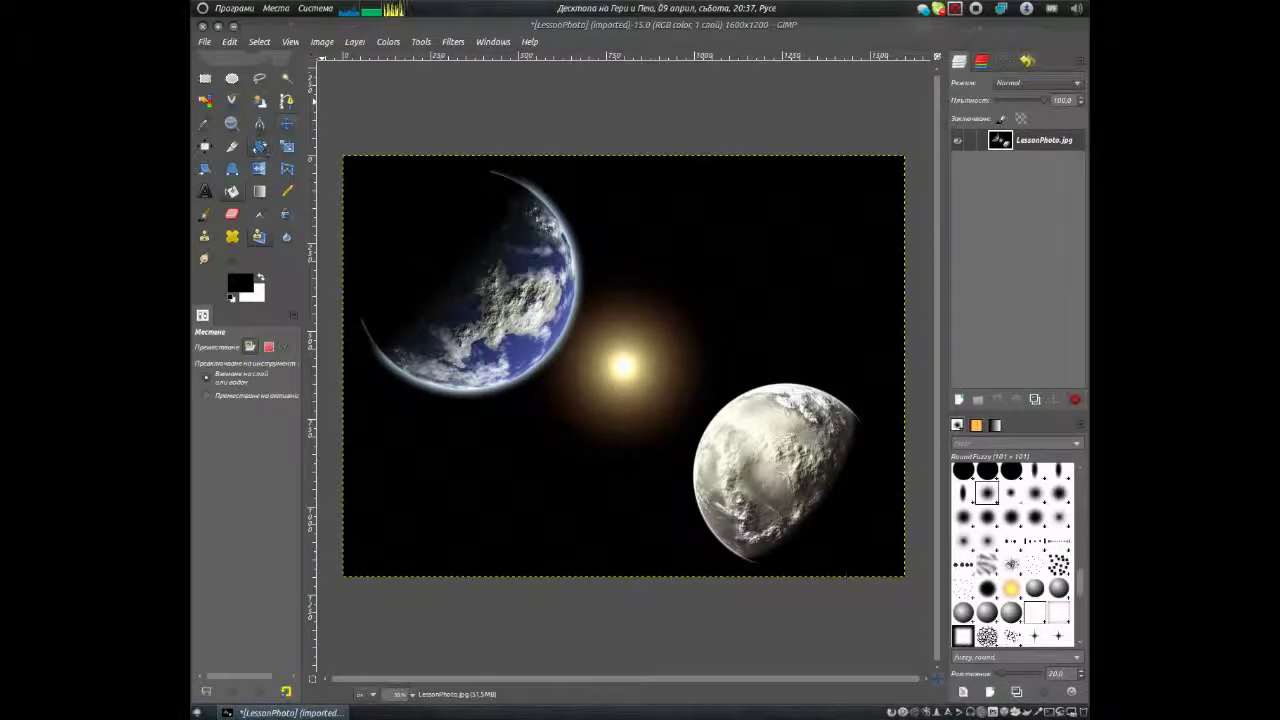
{"action": "left_click", "coordinate": [286, 101]}
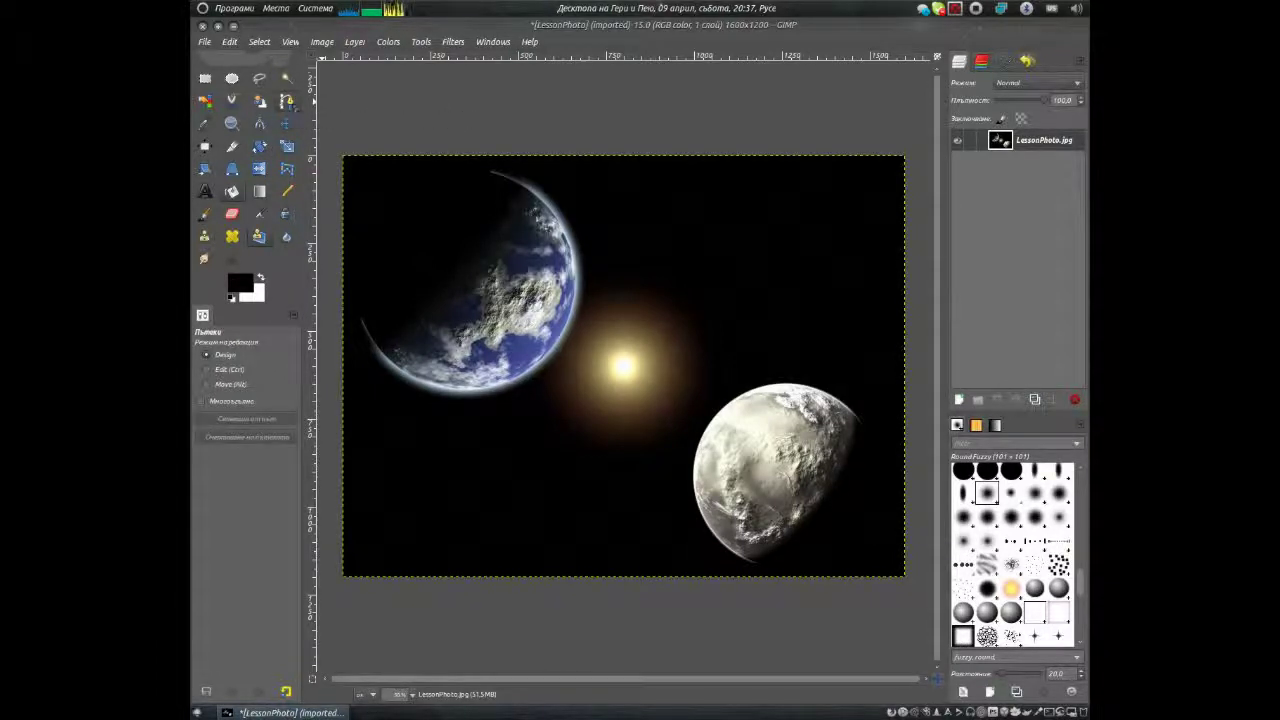
Step: Place three anchors around the pale planet, close the path and curve its top edge
{"action": "left_click", "coordinate": [713, 419]}
{"action": "left_click", "coordinate": [862, 424]}
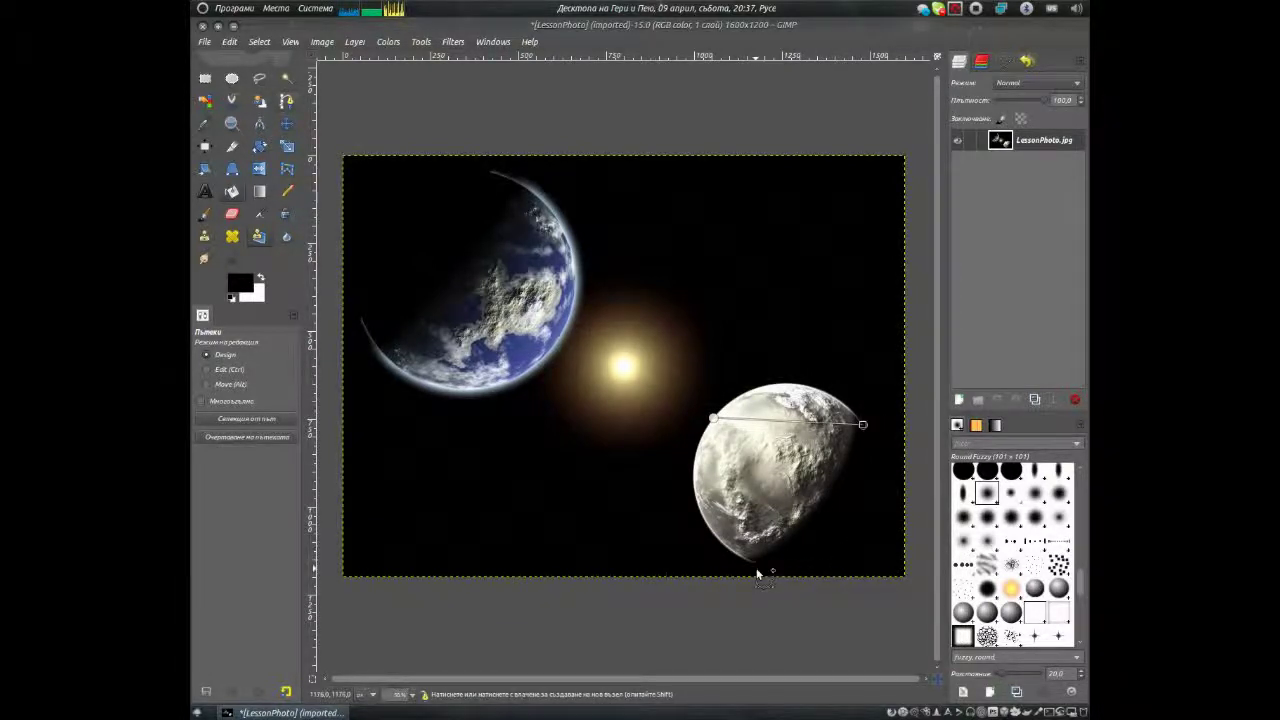
{"action": "left_click", "coordinate": [754, 563]}
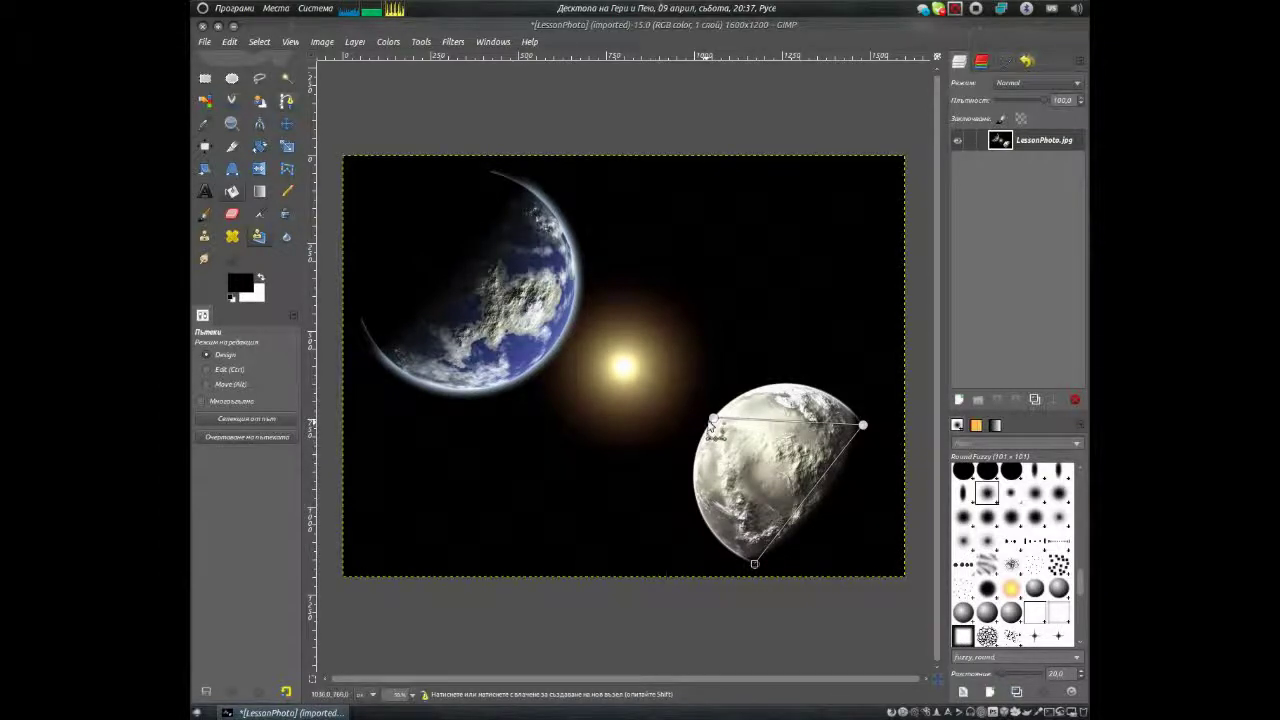
{"action": "left_click", "coordinate": [713, 419], "text": "ctrl"}
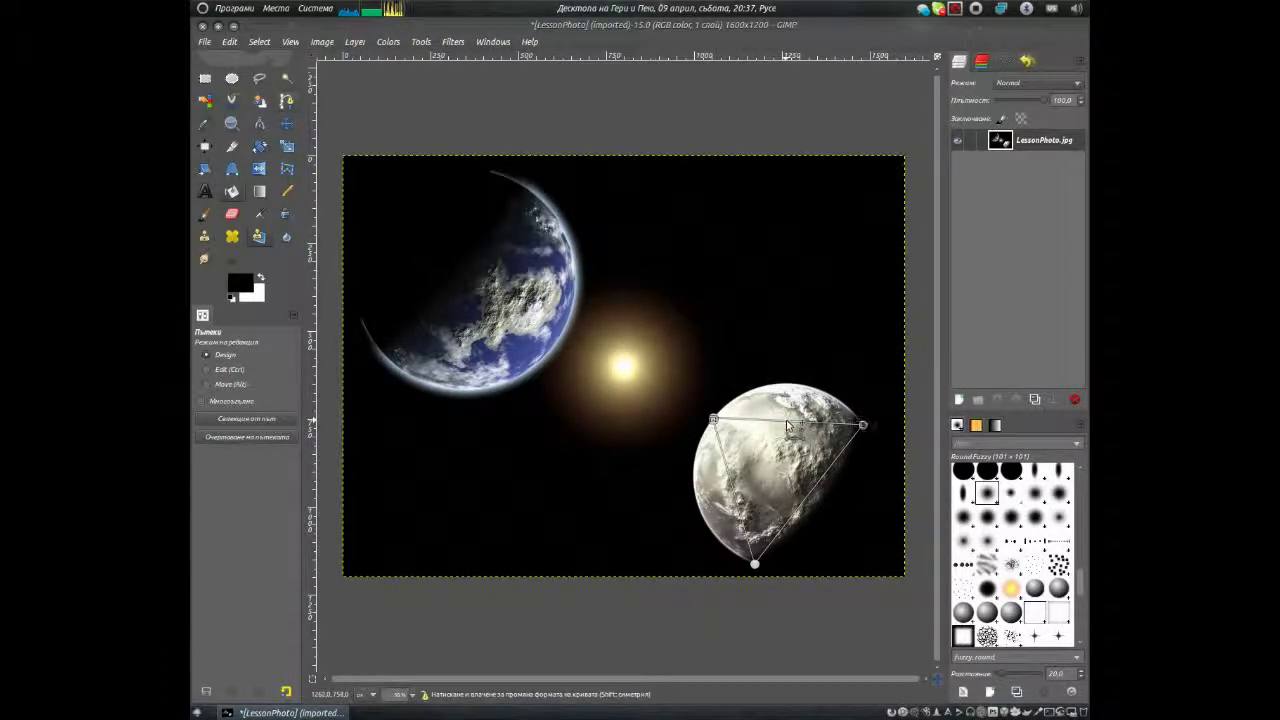
{"action": "left_click_drag", "start_coordinate": [787, 425], "coordinate": [792, 388]}
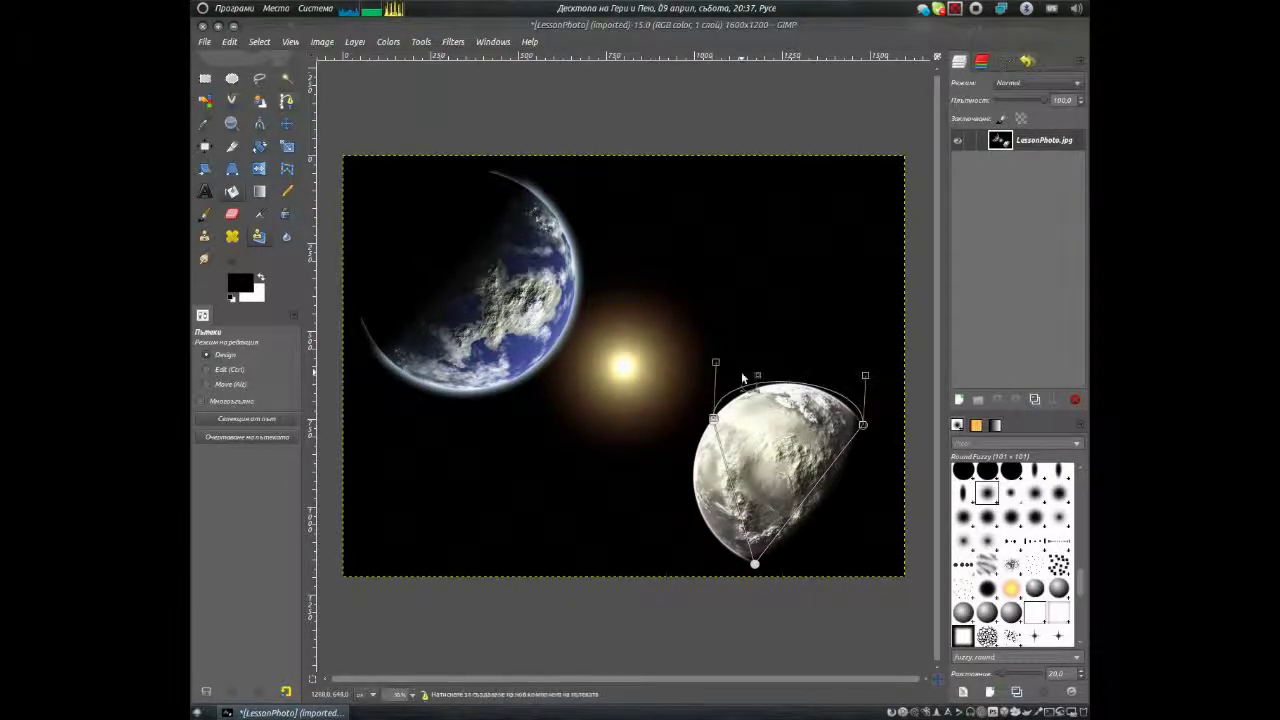
{"action": "left_click_drag", "start_coordinate": [716, 364], "coordinate": [752, 366]}
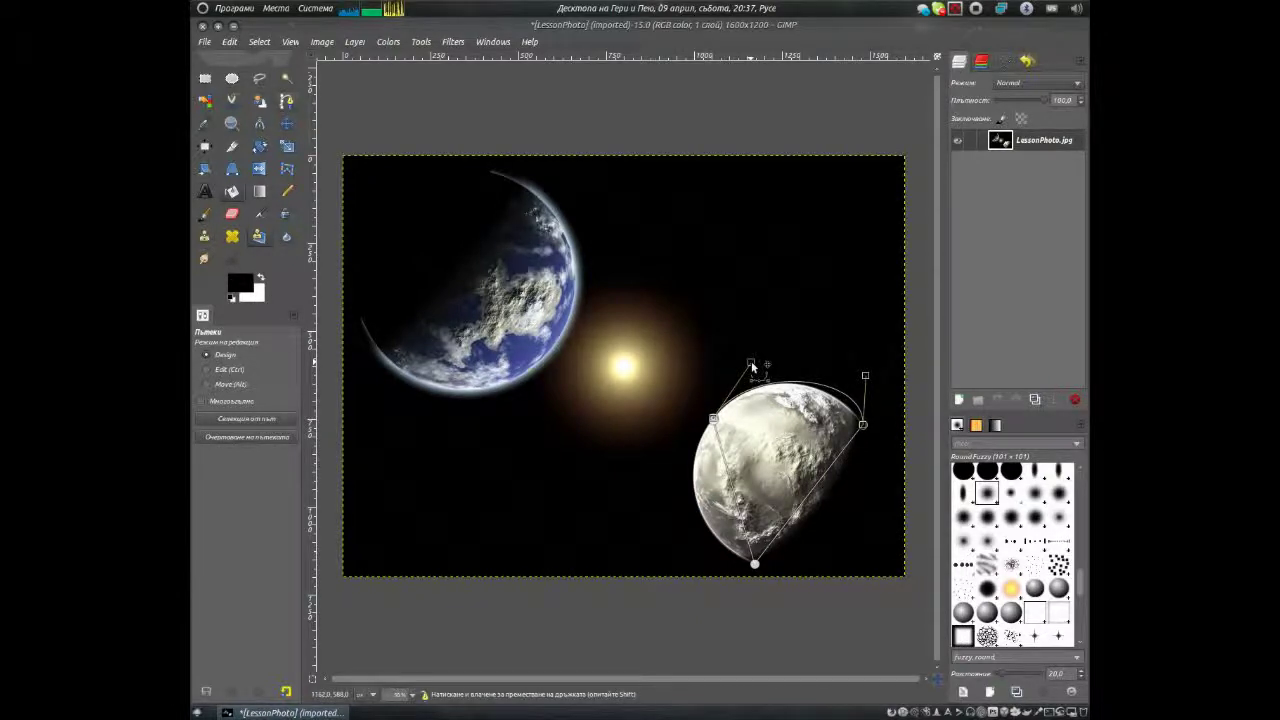
{"action": "left_click_drag", "start_coordinate": [867, 383], "coordinate": [841, 380]}
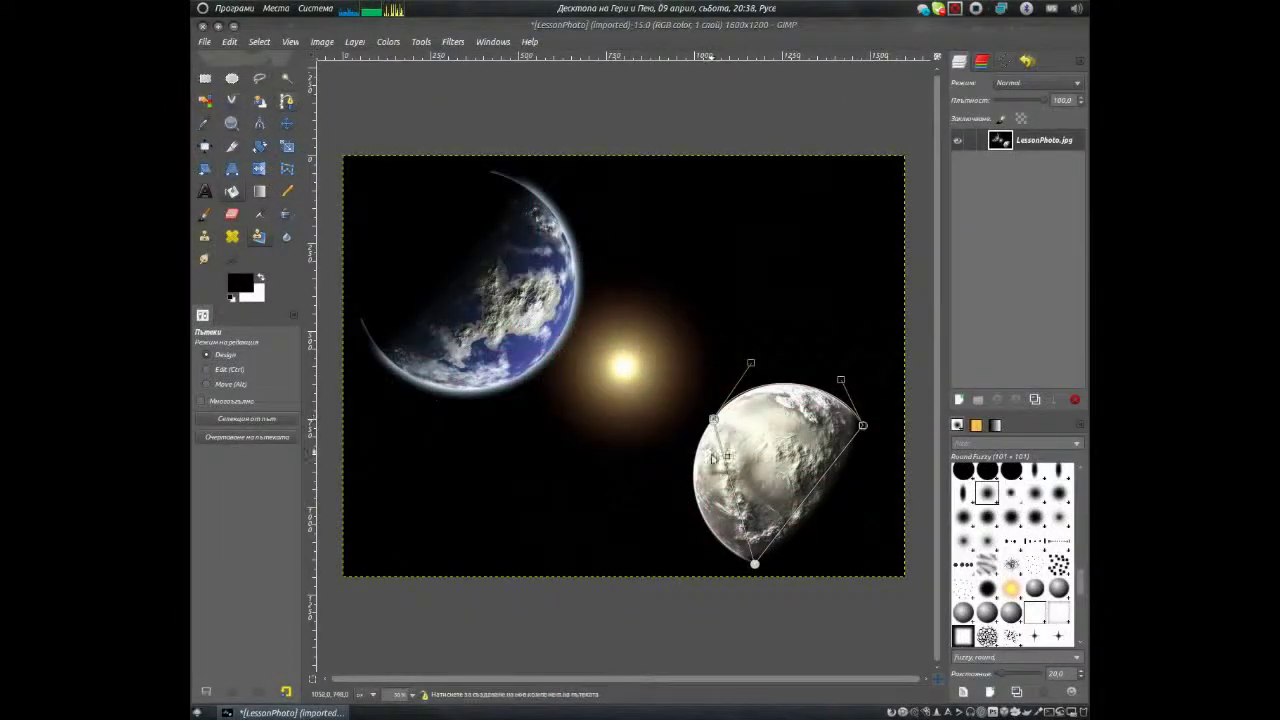
Step: Bend the left segment and top-left anchor to follow the planet's left edge
{"action": "left_click", "coordinate": [735, 488]}
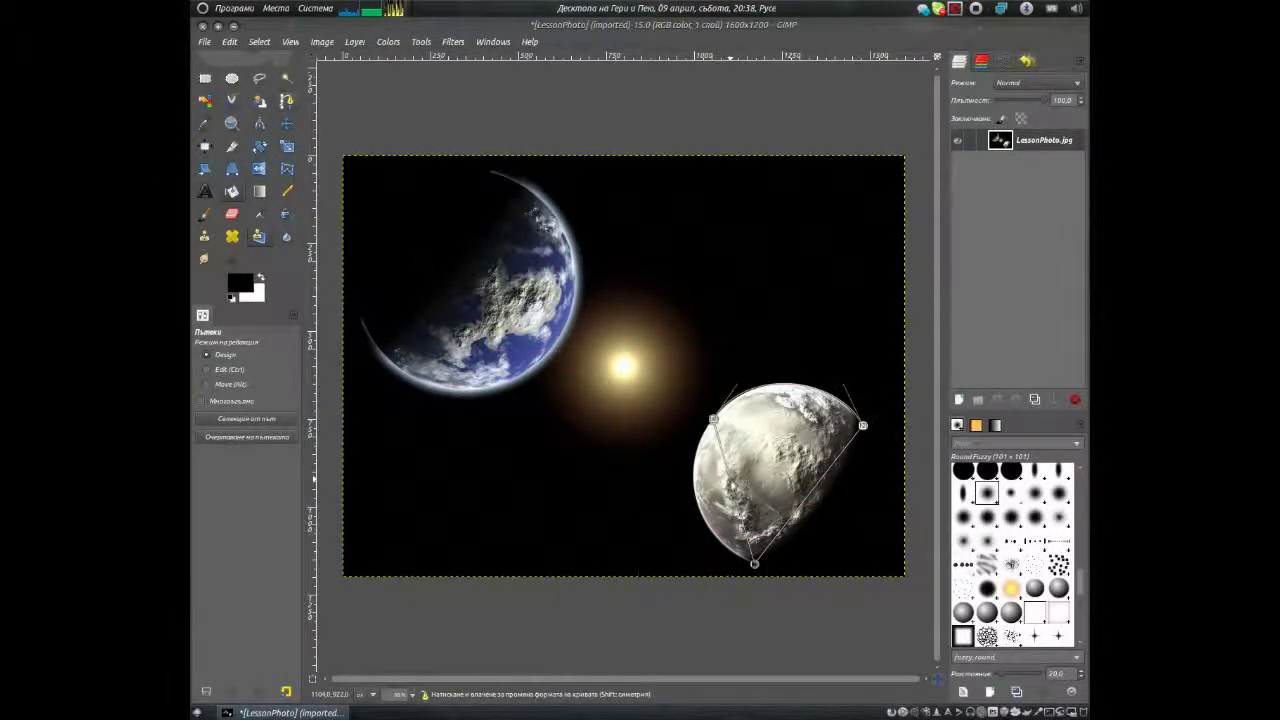
{"action": "left_click_drag", "start_coordinate": [716, 488], "coordinate": [700, 506]}
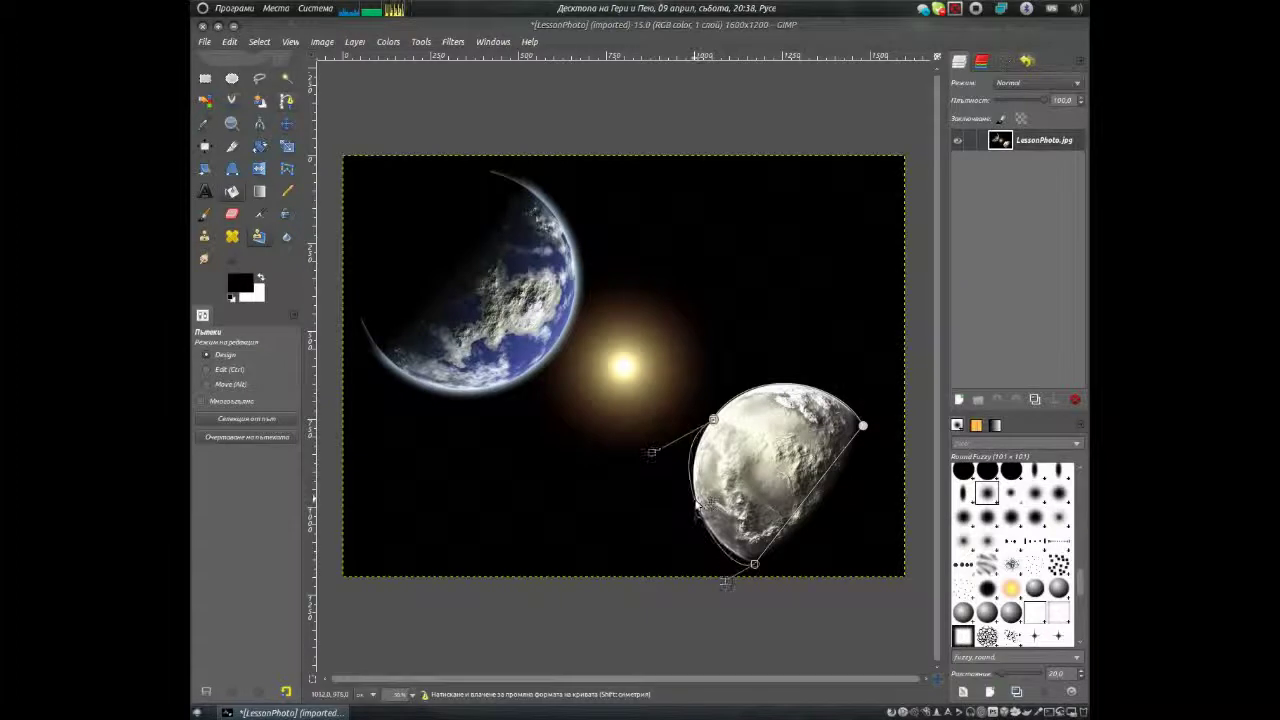
{"action": "left_click_drag", "start_coordinate": [652, 452], "coordinate": [662, 474]}
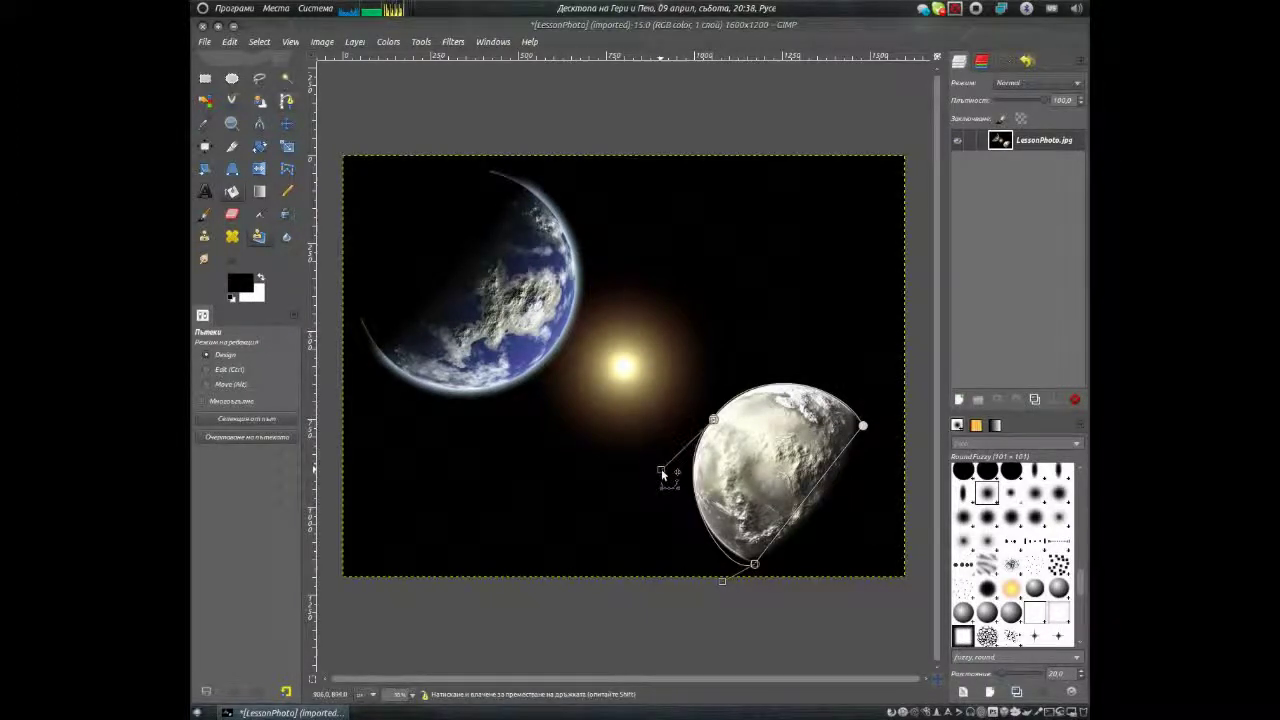
{"action": "left_click_drag", "start_coordinate": [718, 580], "coordinate": [713, 561]}
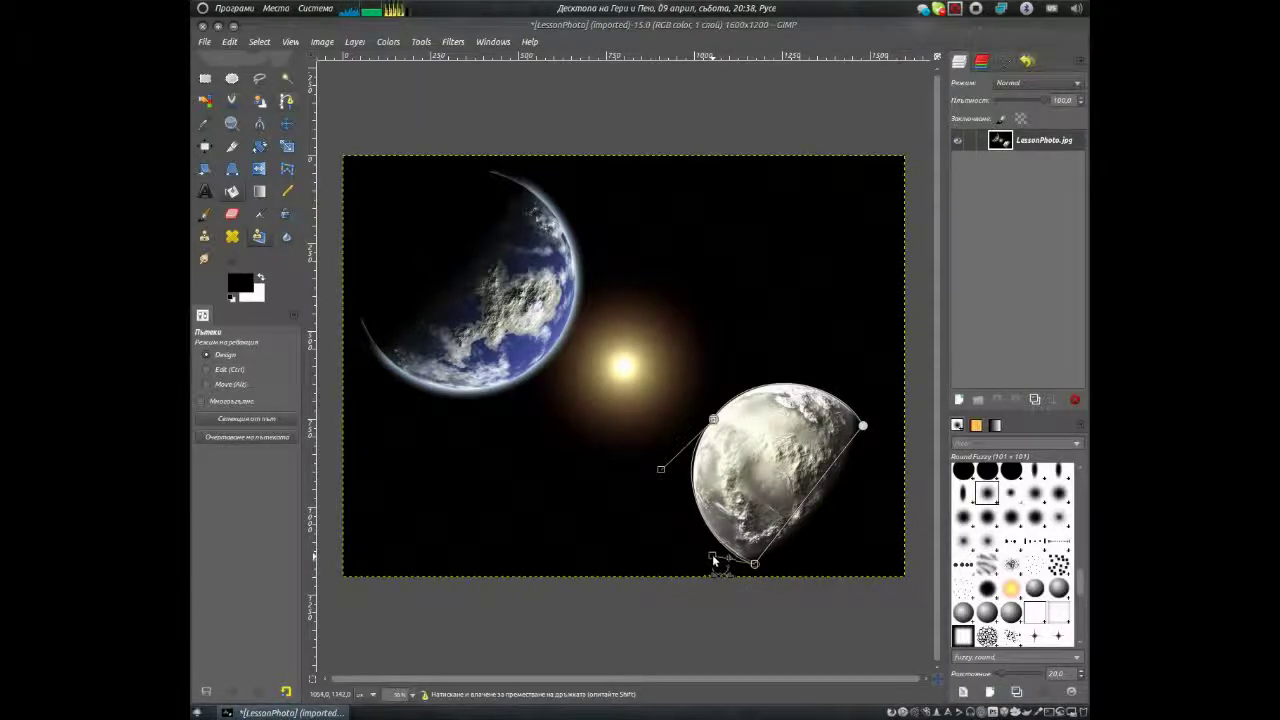
{"action": "left_click_drag", "start_coordinate": [660, 470], "coordinate": [665, 485]}
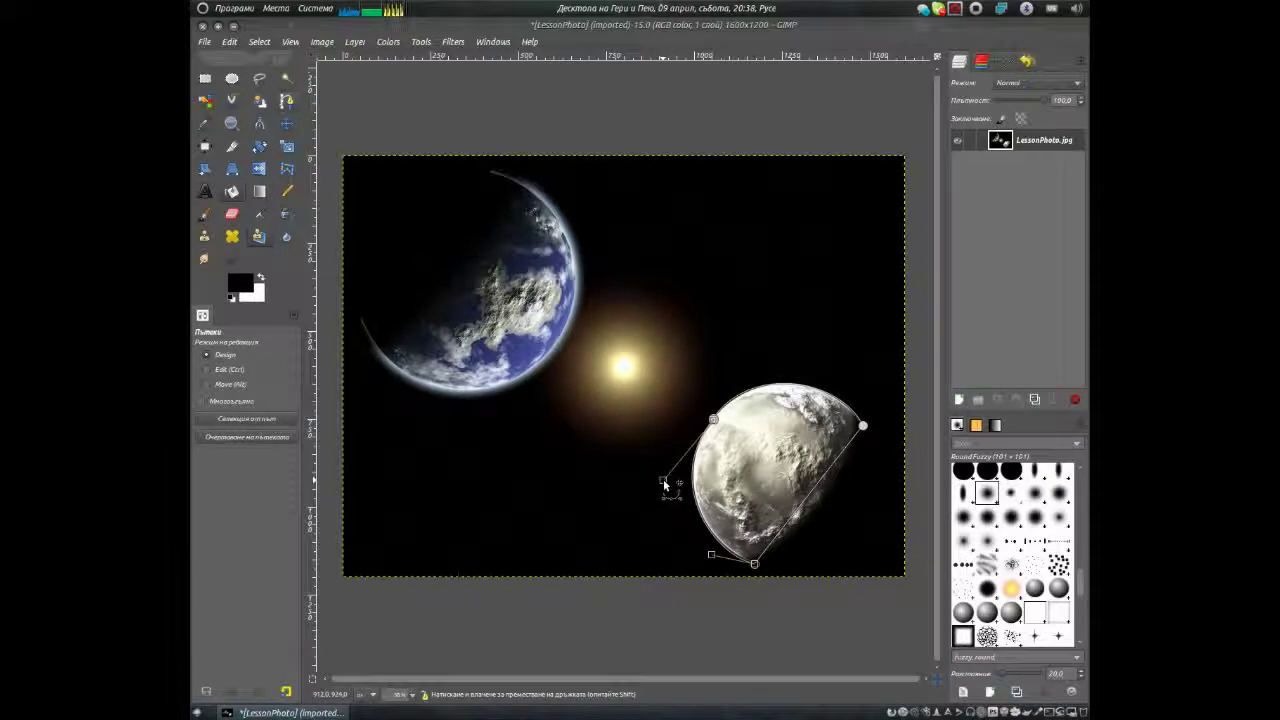
{"action": "left_click_drag", "start_coordinate": [711, 557], "coordinate": [710, 551]}
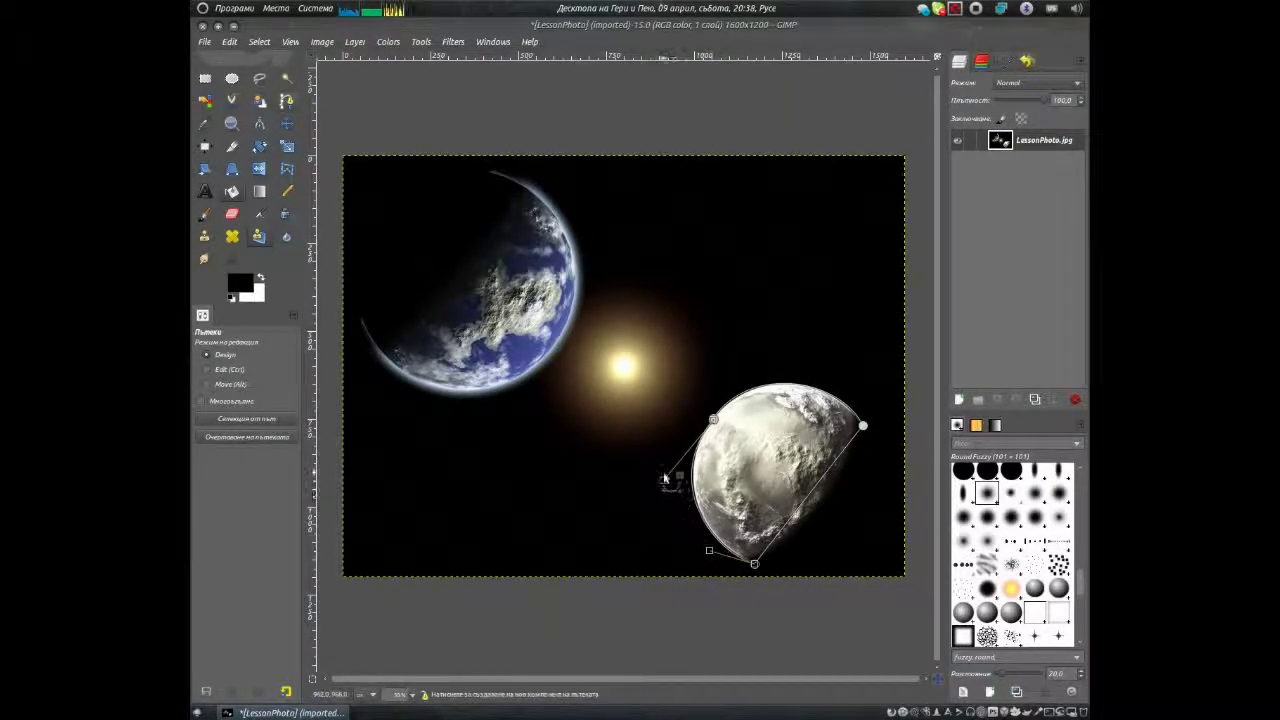
{"action": "left_click_drag", "start_coordinate": [664, 478], "coordinate": [667, 487]}
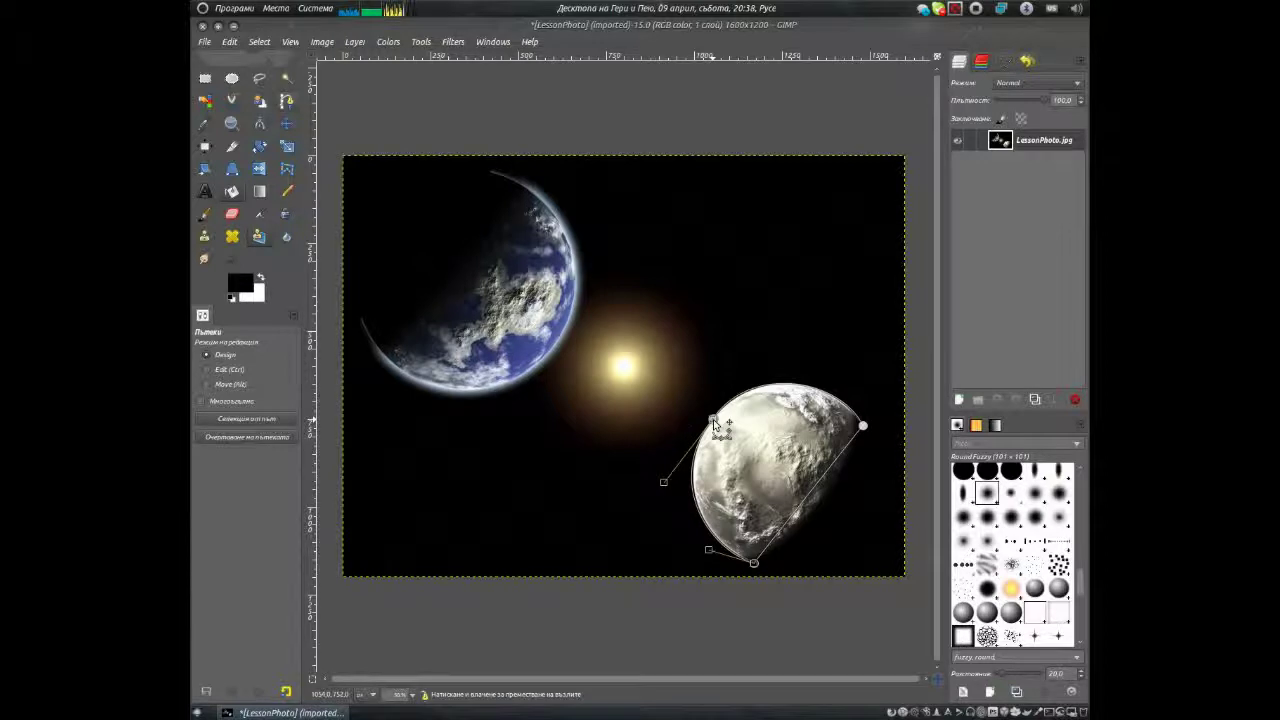
{"action": "left_click", "coordinate": [713, 419]}
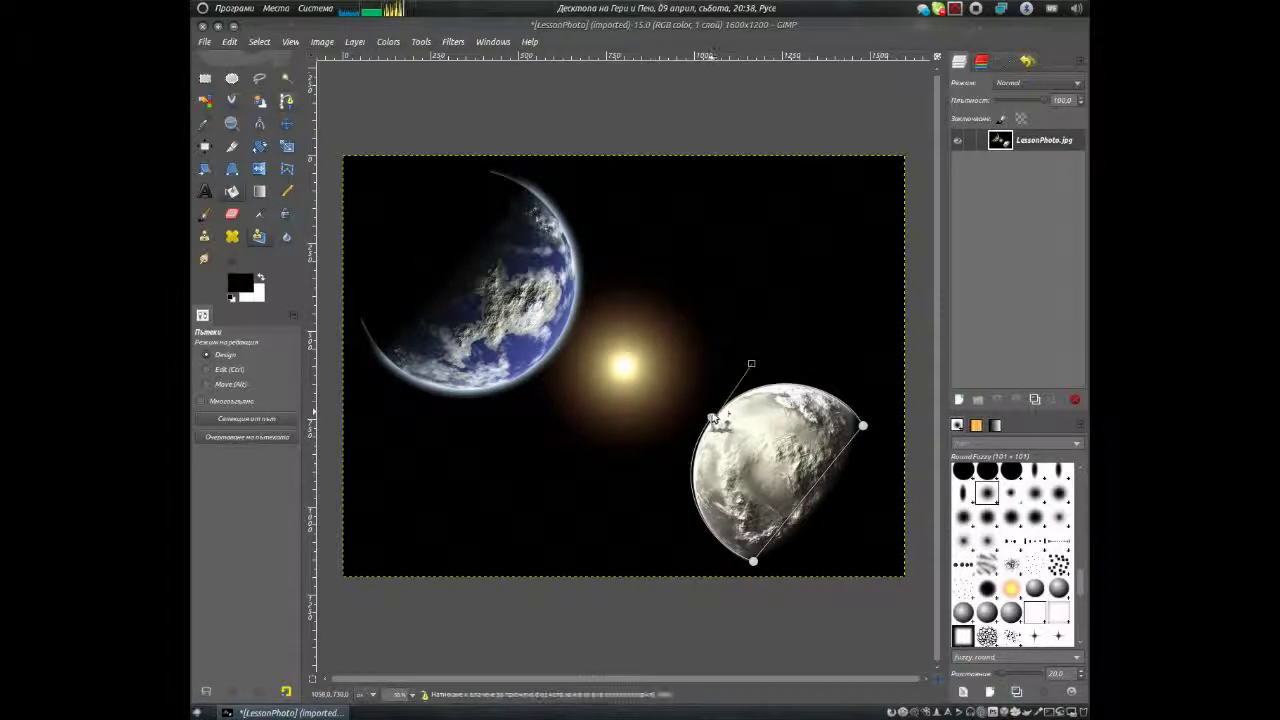
{"action": "left_click_drag", "start_coordinate": [712, 420], "coordinate": [714, 424]}
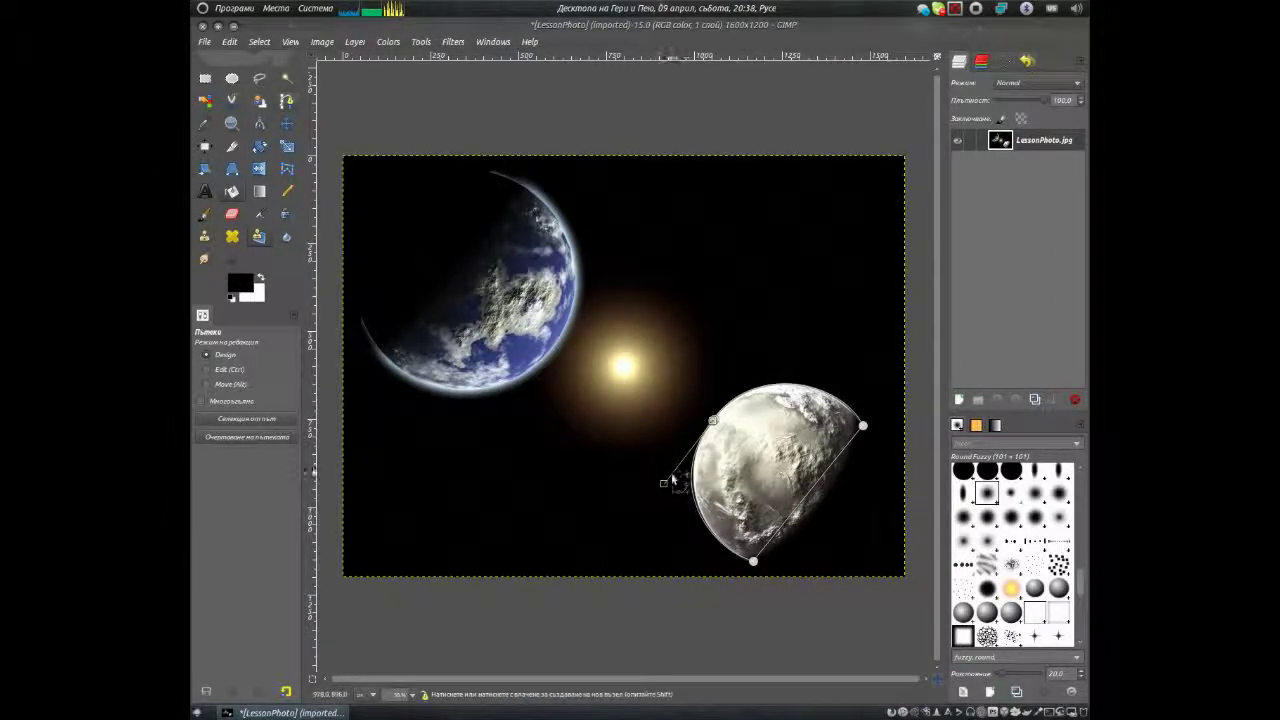
{"action": "left_click_drag", "start_coordinate": [665, 488], "coordinate": [668, 490]}
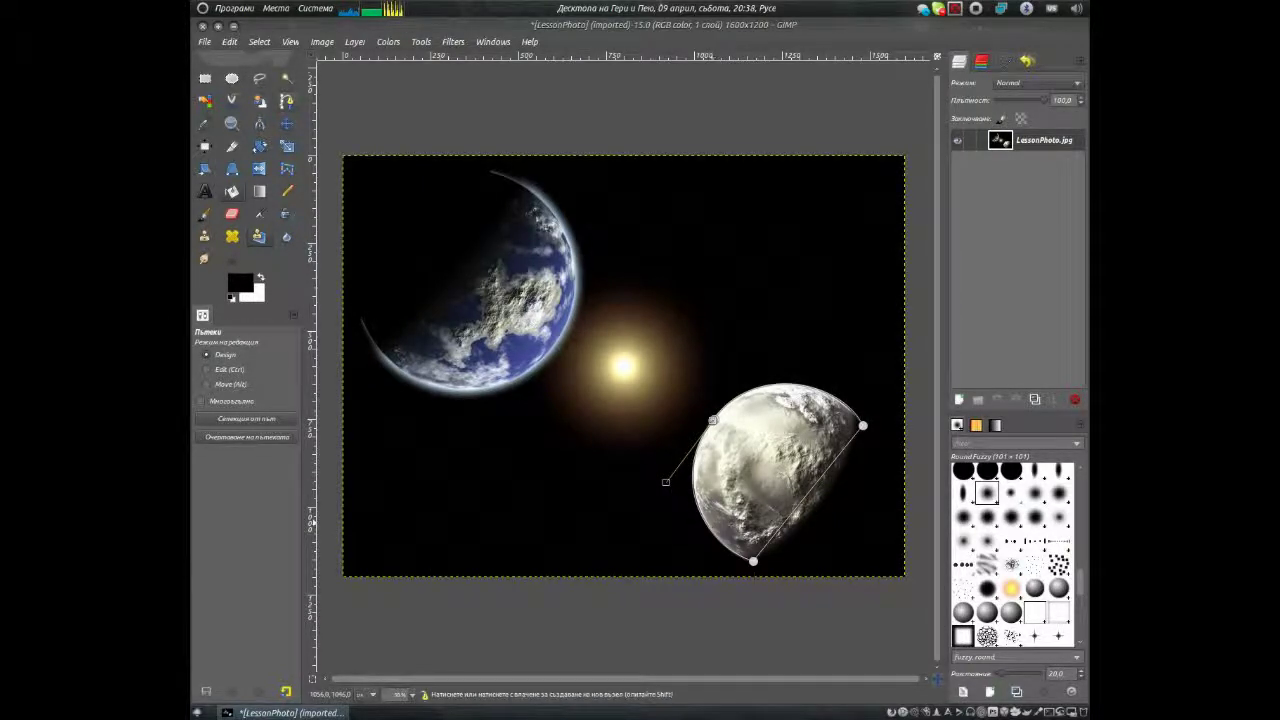
Step: Bow the right segment outward and fit it around the planet's right and bottom edges
{"action": "left_click", "coordinate": [812, 496]}
{"action": "mouse_move", "coordinate": [812, 496]}
{"action": "left_mouse_down"}
{"action": "mouse_move", "coordinate": [855, 538]}
{"action": "mouse_move", "coordinate": [860, 563]}
{"action": "left_mouse_up"}
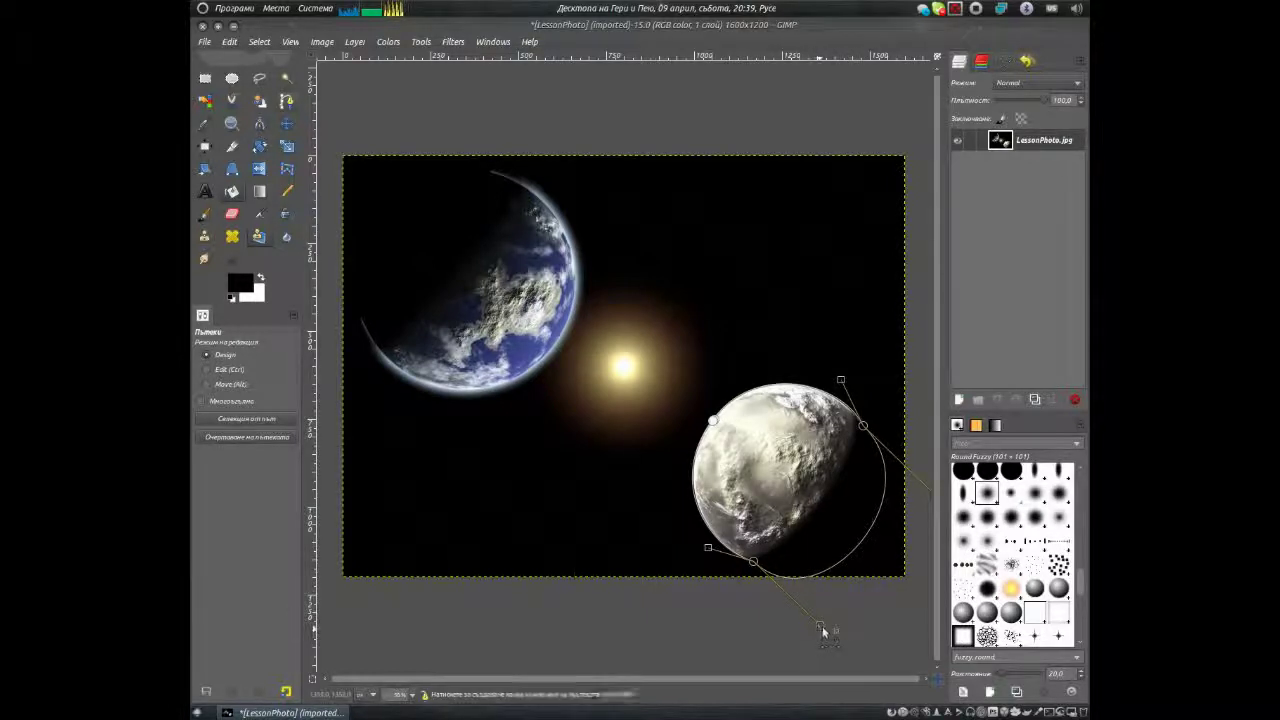
{"action": "left_click_drag", "start_coordinate": [819, 624], "coordinate": [834, 593]}
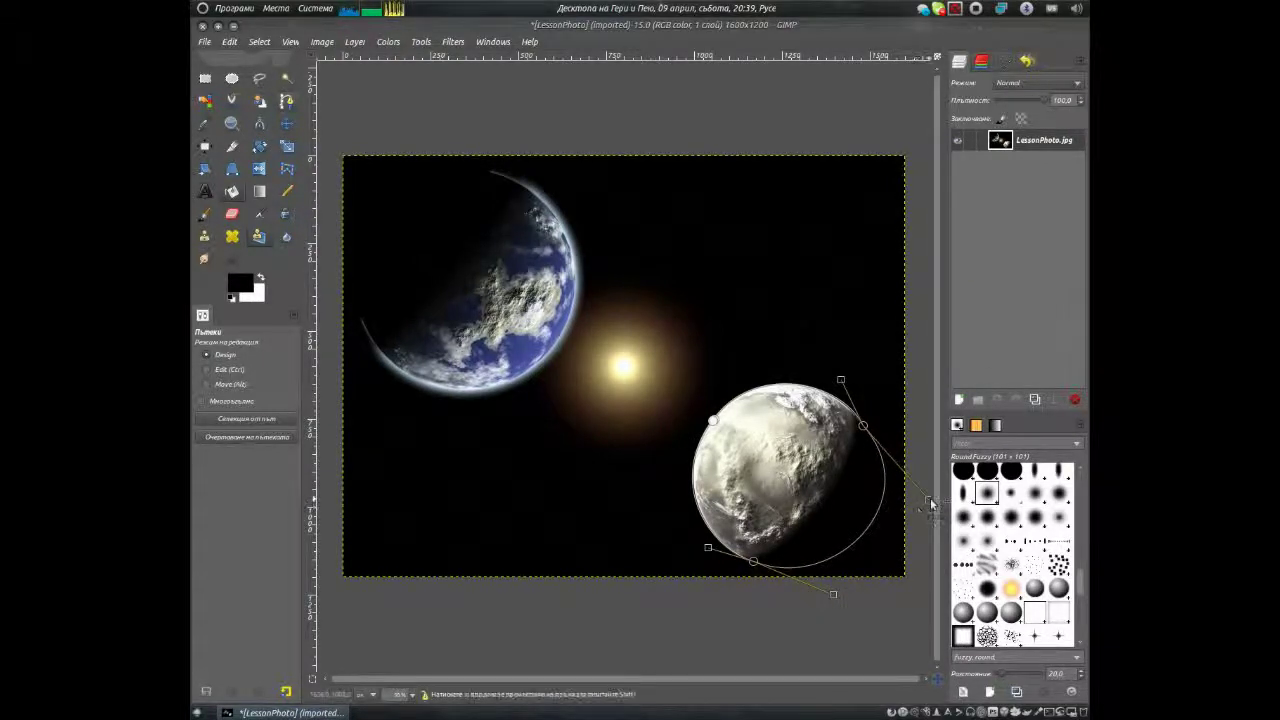
{"action": "left_click_drag", "start_coordinate": [928, 498], "coordinate": [913, 507]}
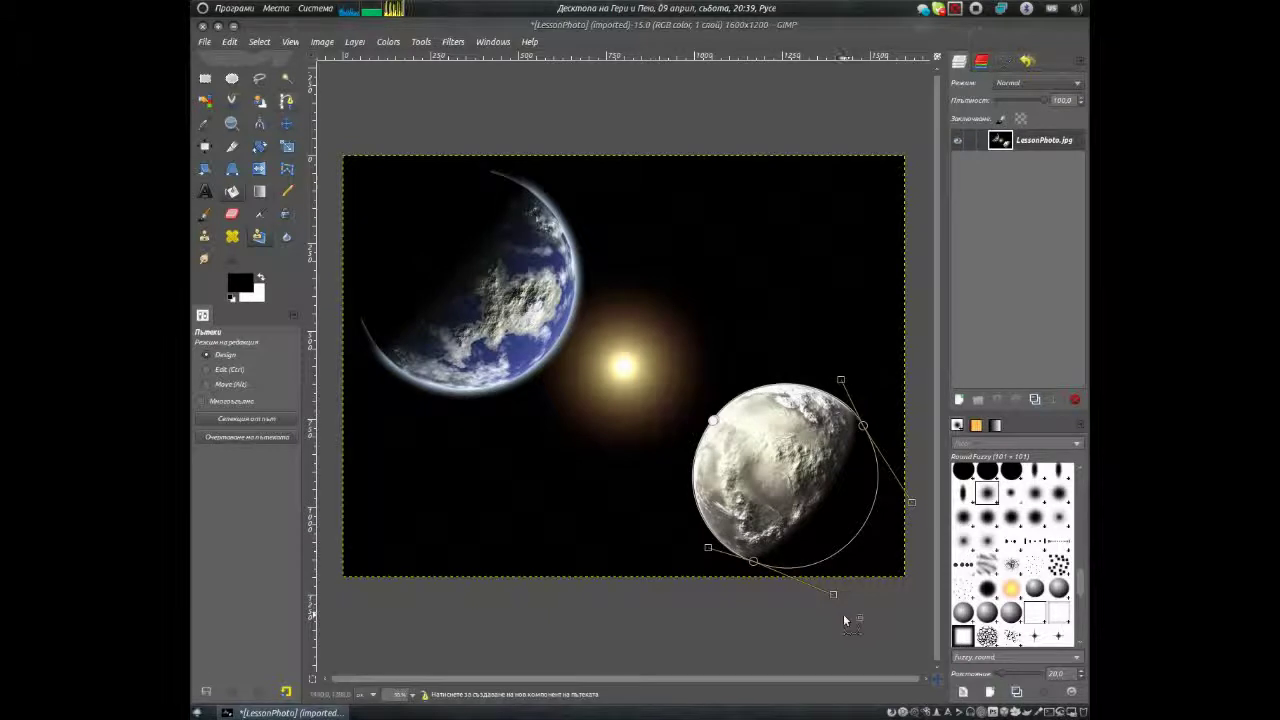
{"action": "left_click_drag", "start_coordinate": [836, 594], "coordinate": [838, 592]}
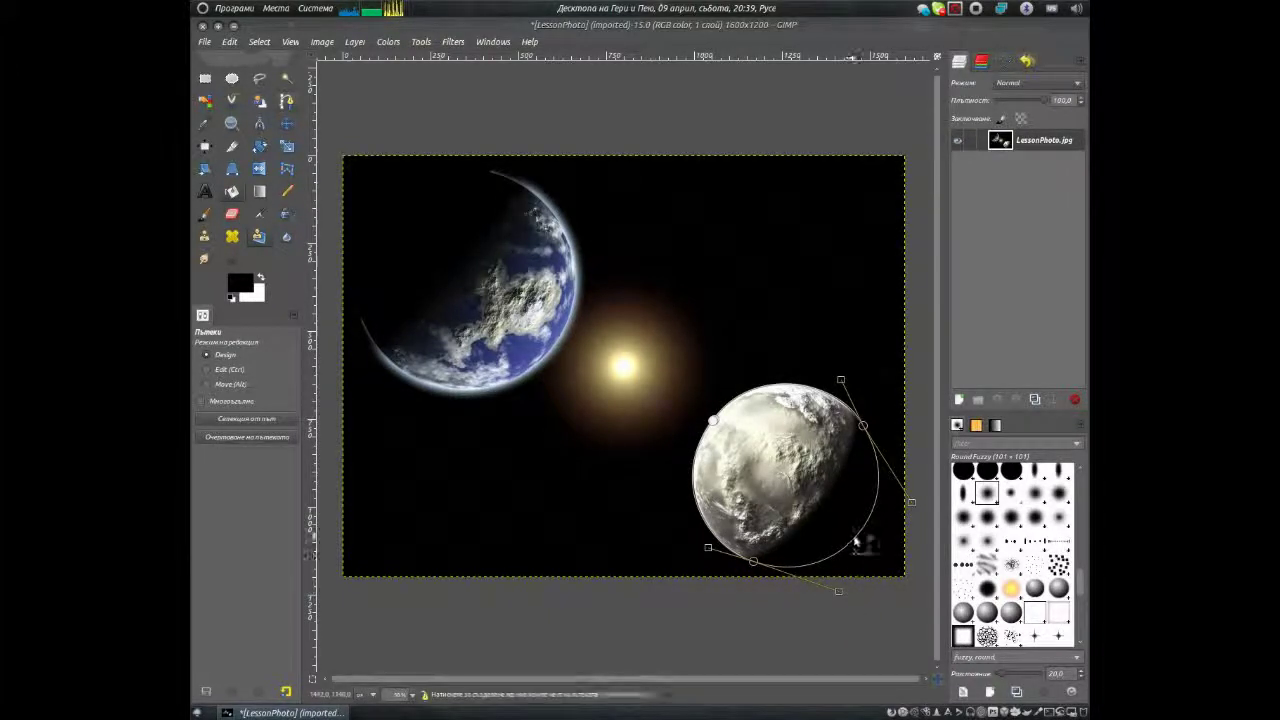
{"action": "left_click_drag", "start_coordinate": [856, 540], "coordinate": [858, 541]}
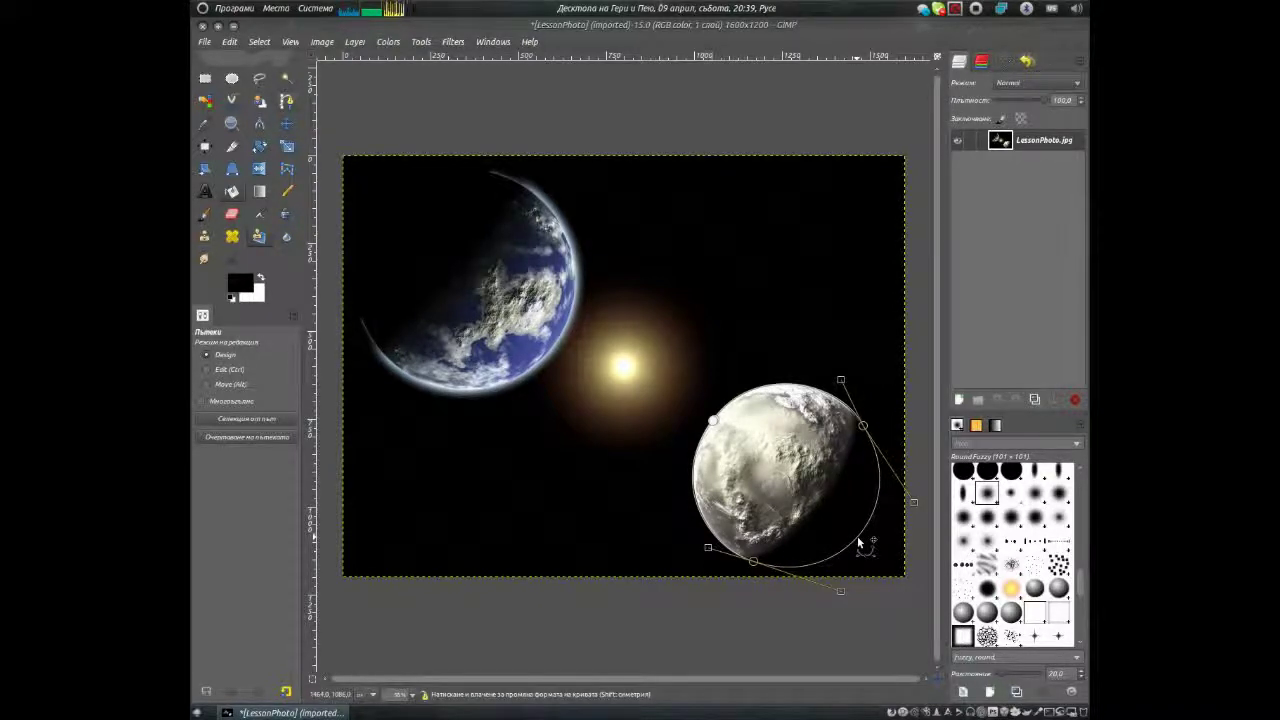
{"action": "left_click_drag", "start_coordinate": [857, 541], "coordinate": [856, 542]}
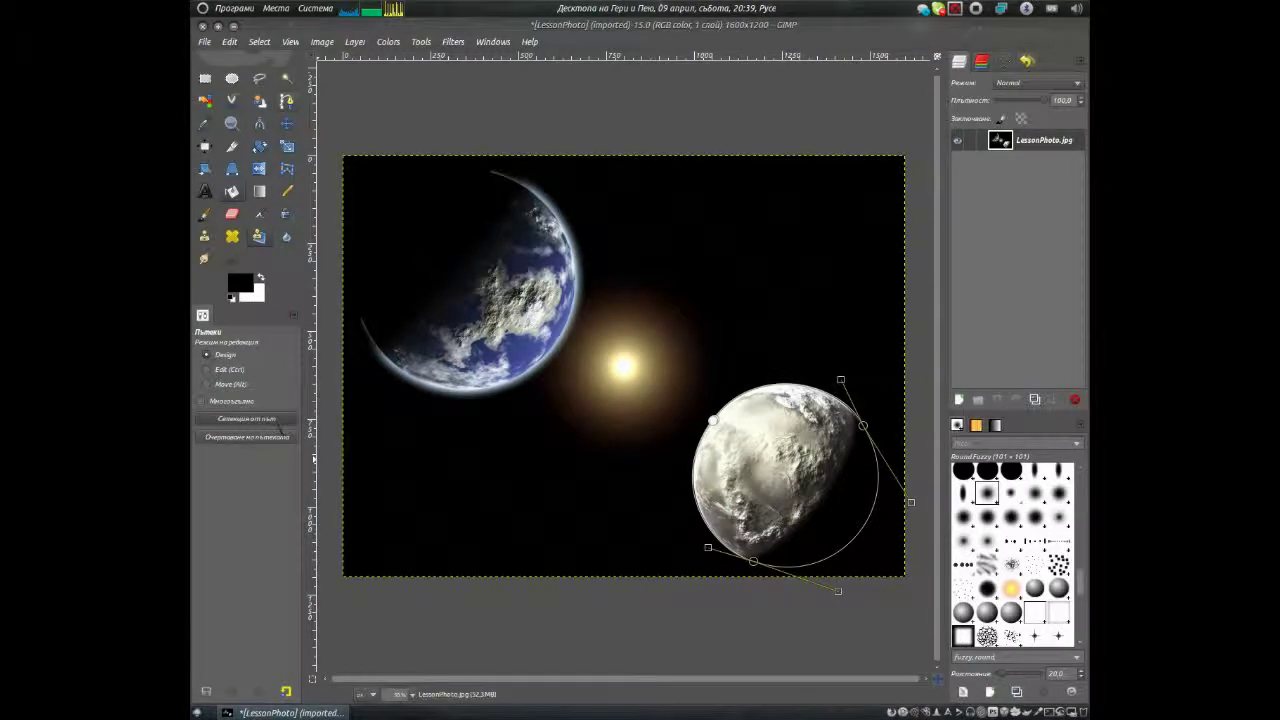
Step: Turn the path into a selection, invert it, clear everything outside the planet, then select none
{"action": "left_click", "coordinate": [262, 420]}
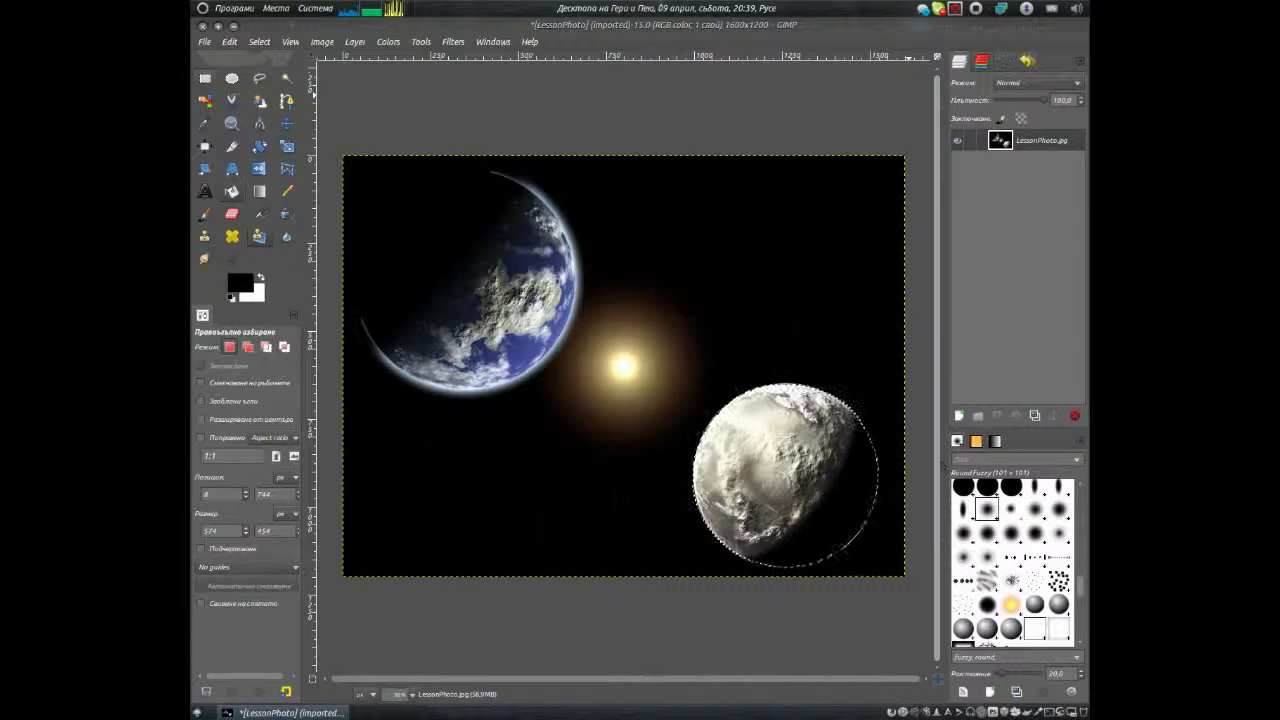
{"action": "left_click", "coordinate": [266, 44]}
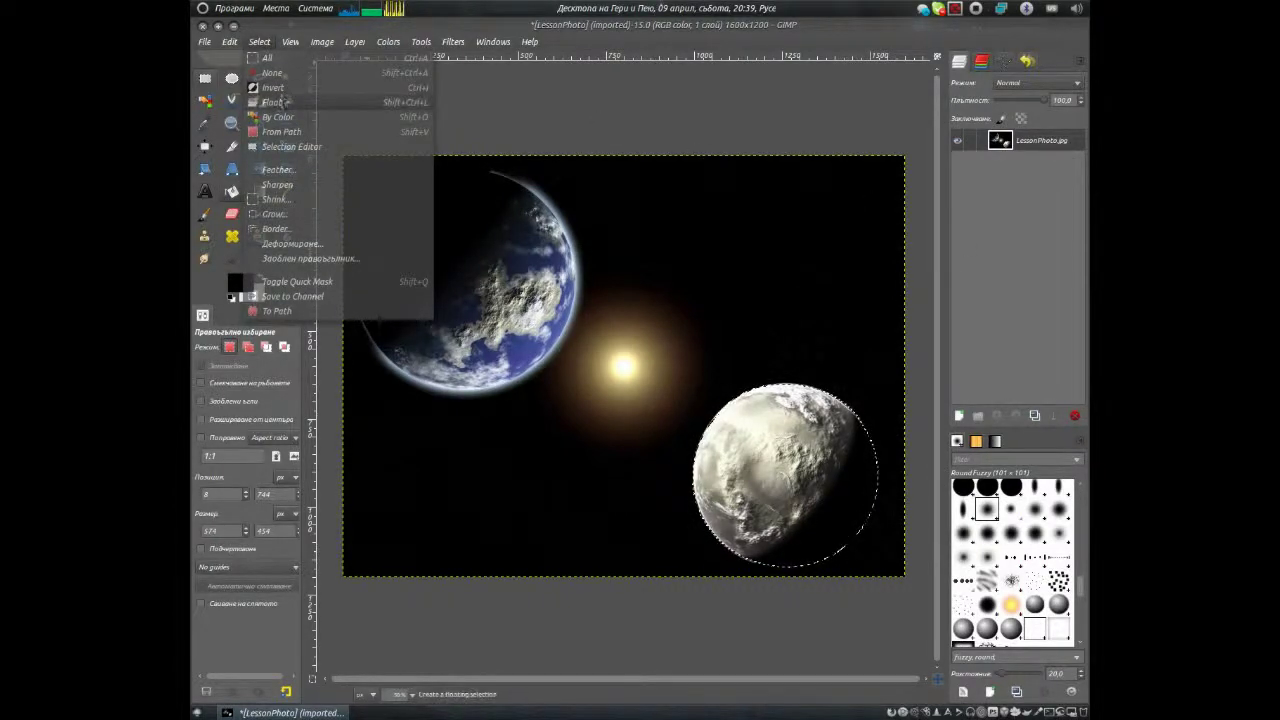
{"action": "left_click", "coordinate": [288, 93]}
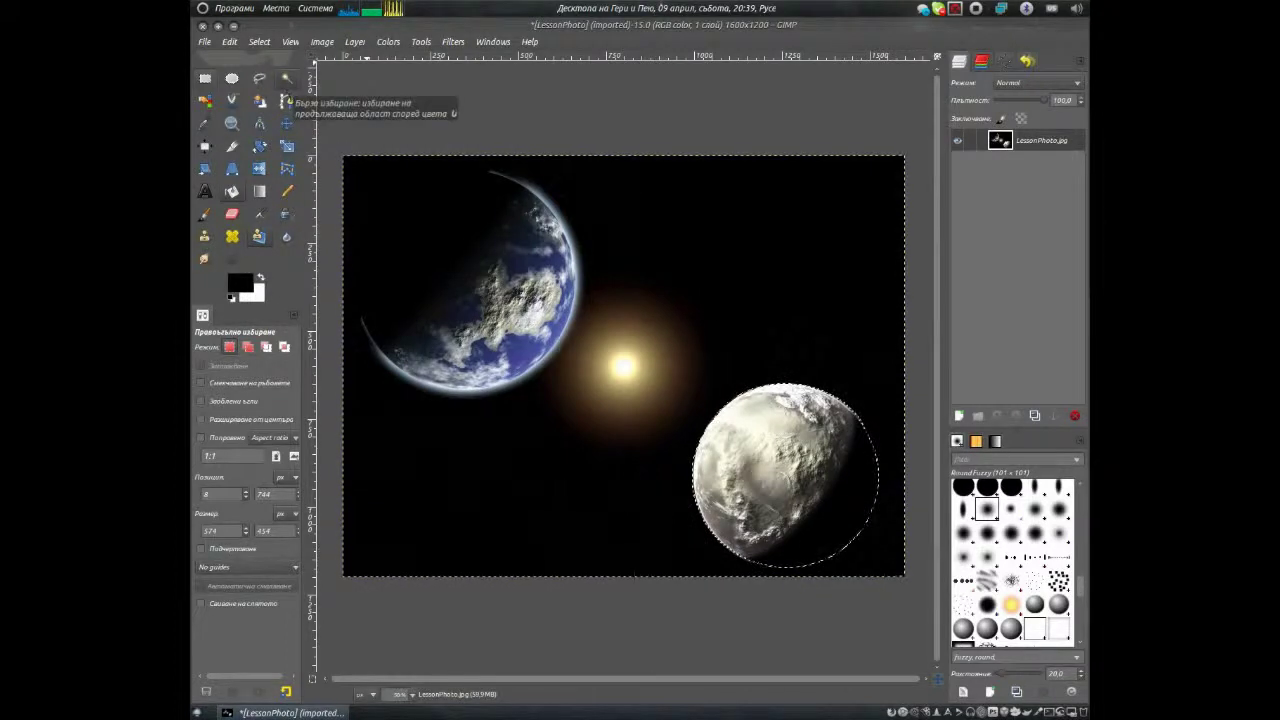
{"action": "left_click", "coordinate": [229, 42]}
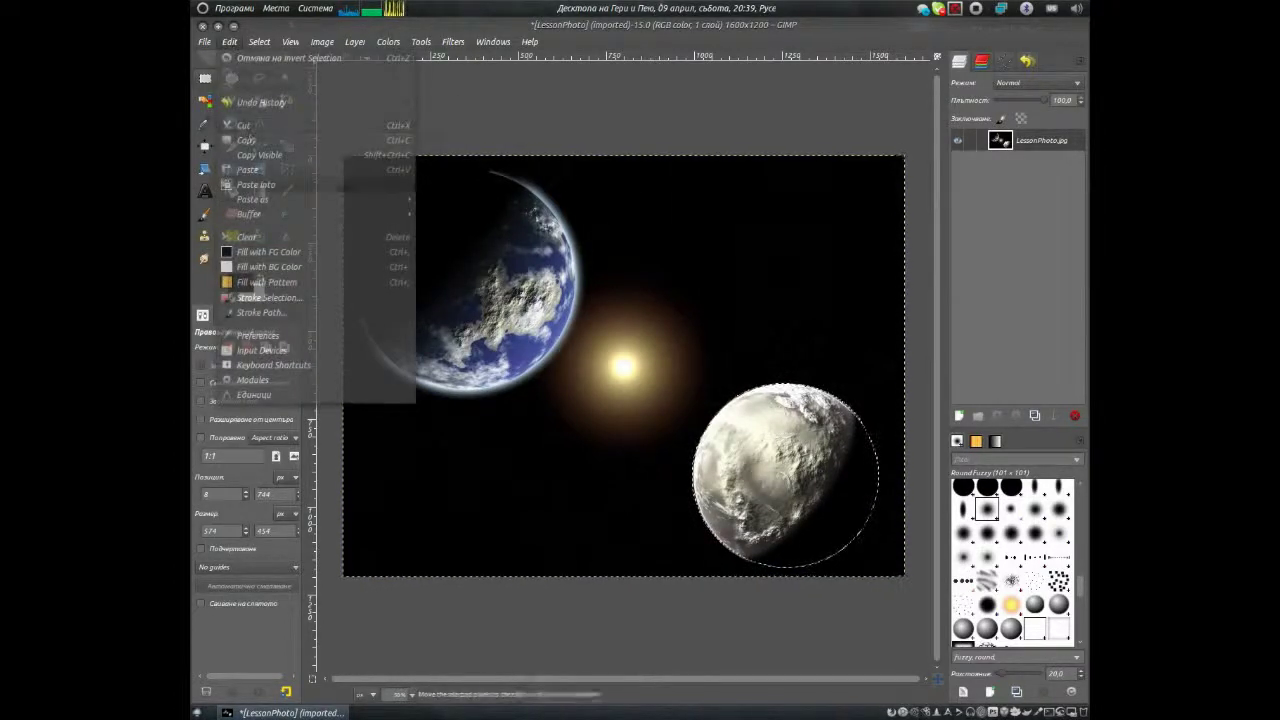
{"action": "left_click", "coordinate": [277, 239]}
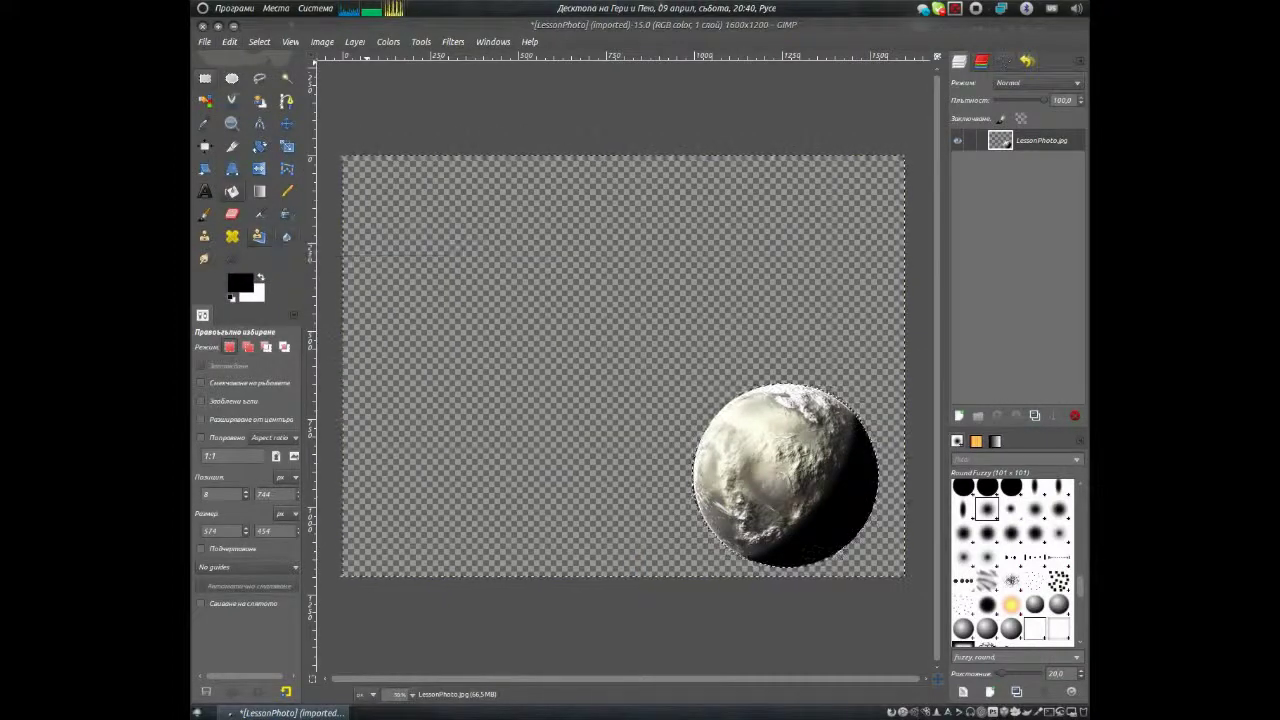
{"action": "left_click", "coordinate": [483, 365]}
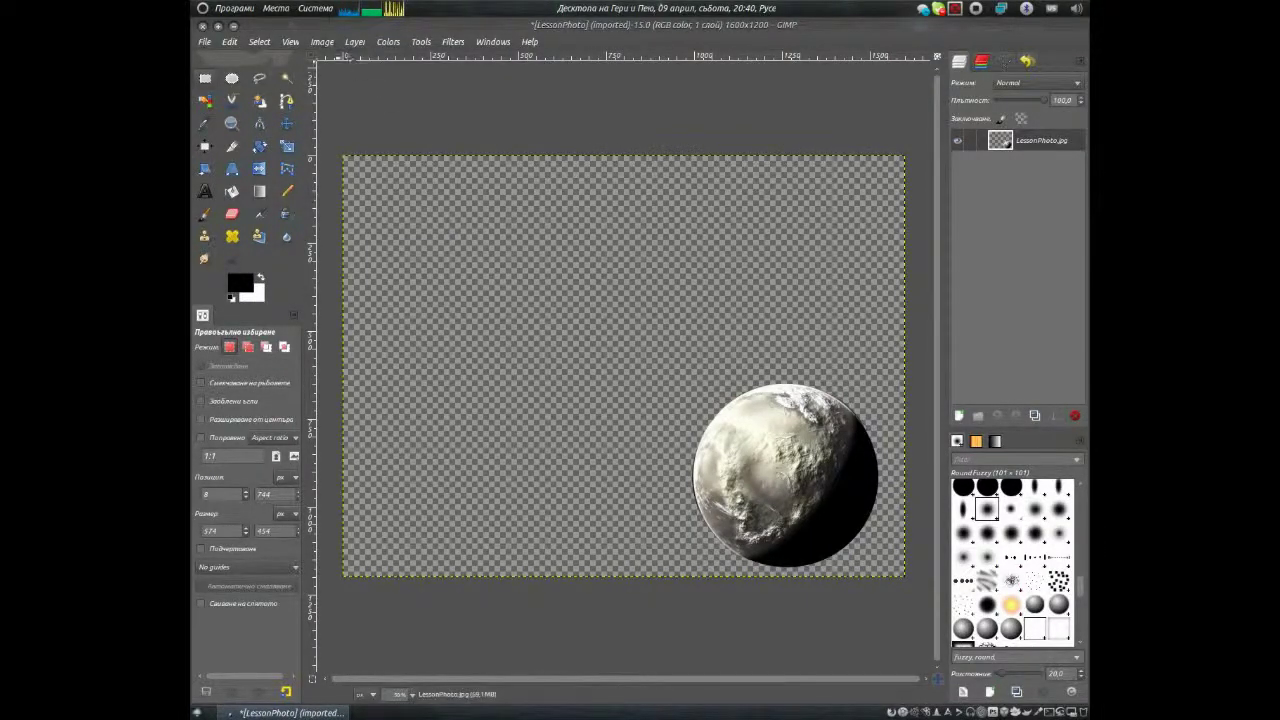
Step: Autocrop the image so the canvas is trimmed to the pale planet
{"action": "left_click", "coordinate": [322, 42]}
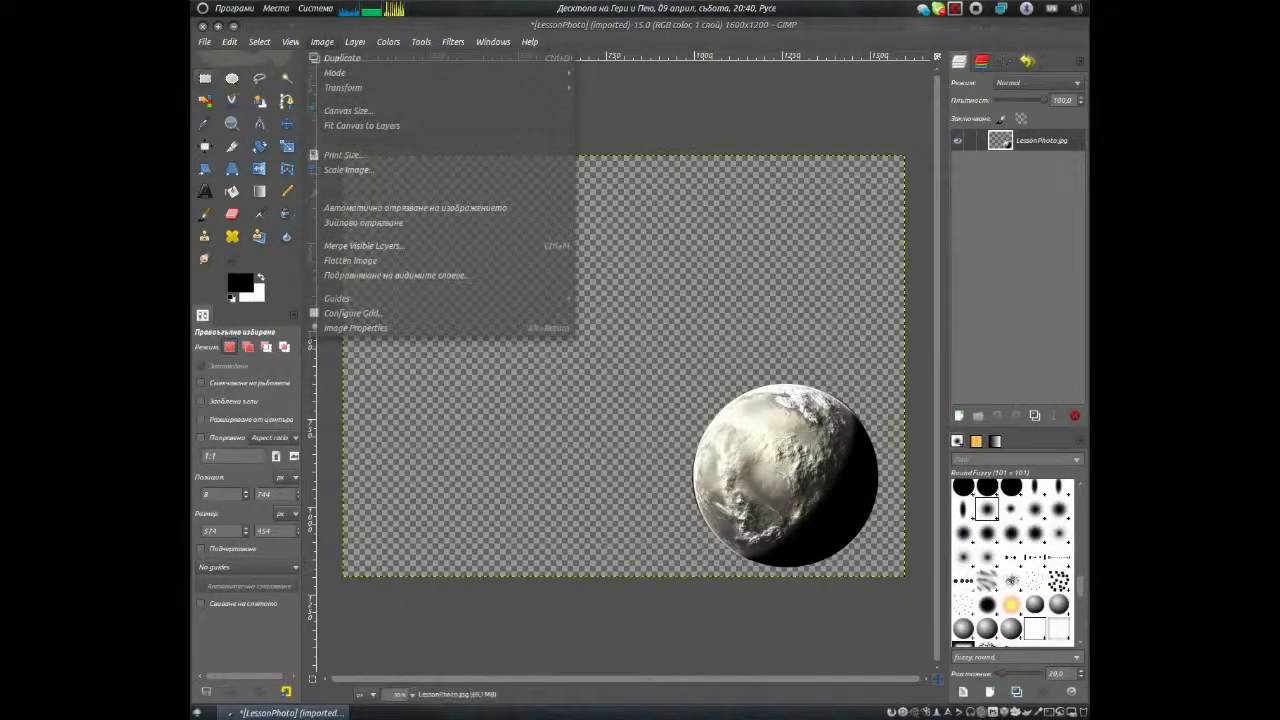
{"action": "left_click", "coordinate": [363, 207]}
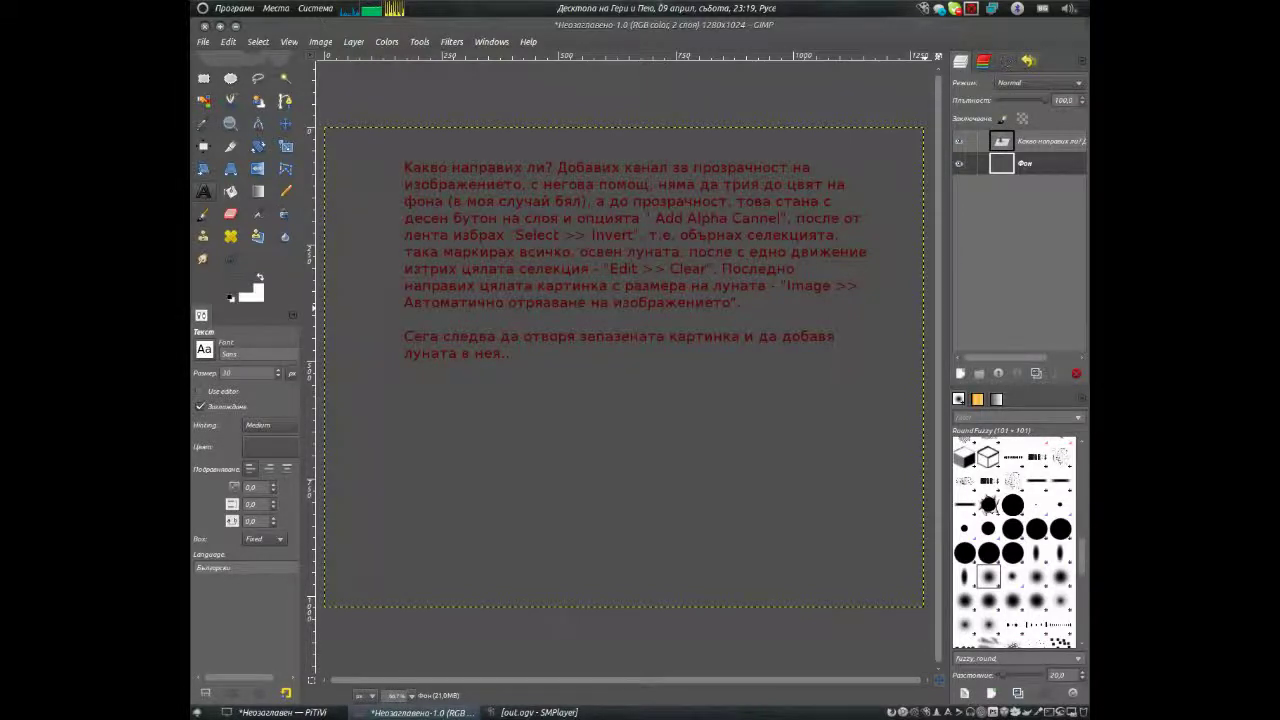
Step: Bring up the Open Image dialog on the Desktop folder showing LessonPhoto.jpg and LessonPhoto_part.jpg
{"action": "key", "text": "BackSpace"}
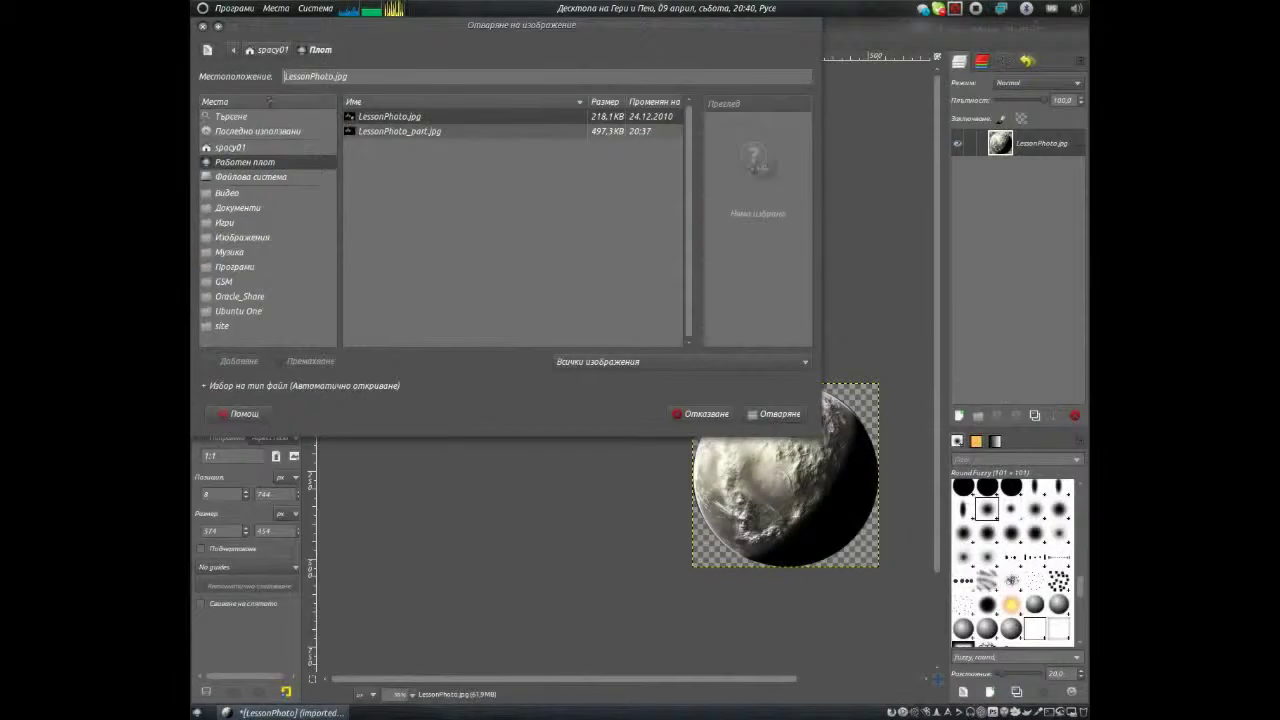
Step: Open LessonPhoto_part.jpg, then cut the pale planet out of the cropped planet image
{"action": "left_click", "coordinate": [386, 131]}
{"action": "double_click", "coordinate": [386, 131]}
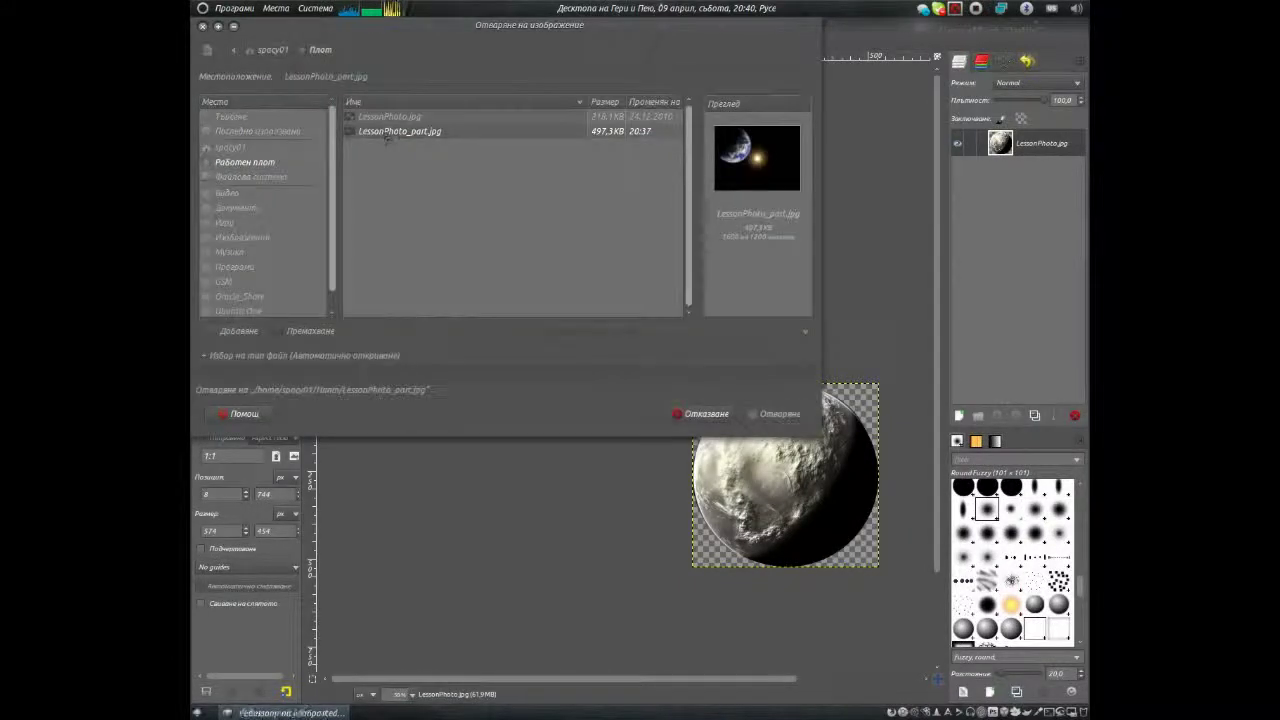
{"action": "left_click", "coordinate": [327, 72]}
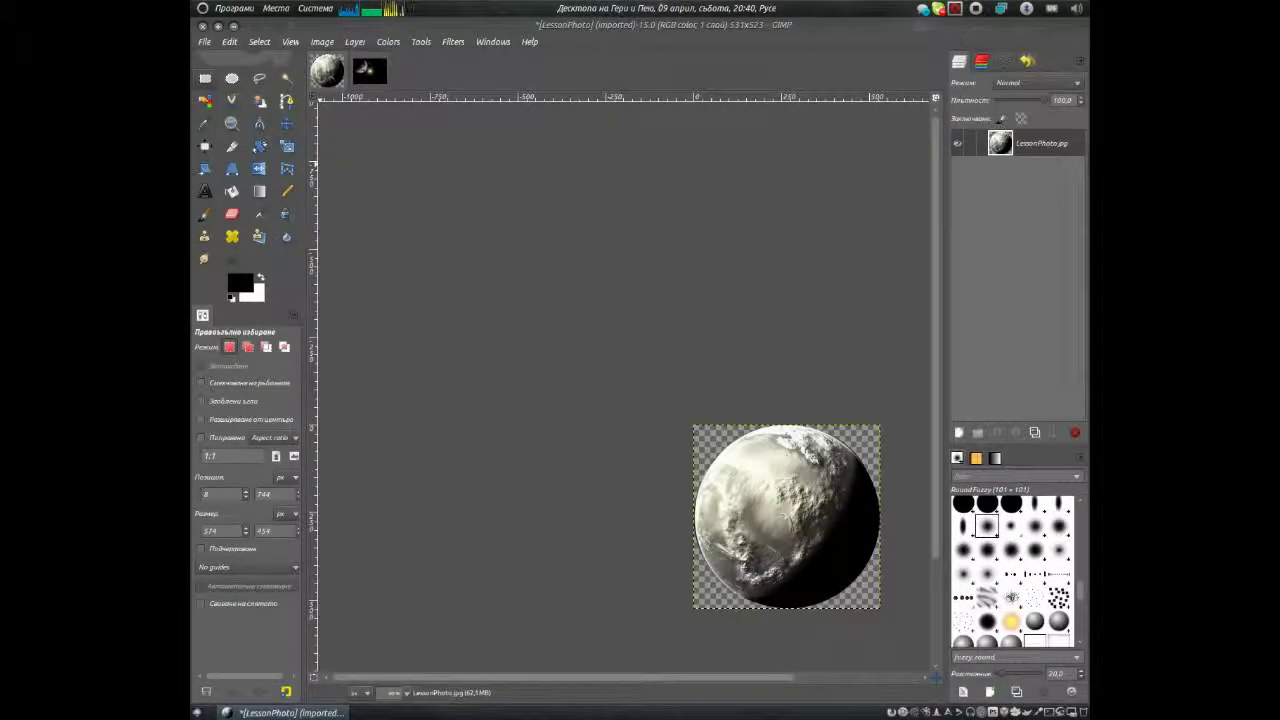
{"action": "left_click", "coordinate": [229, 41]}
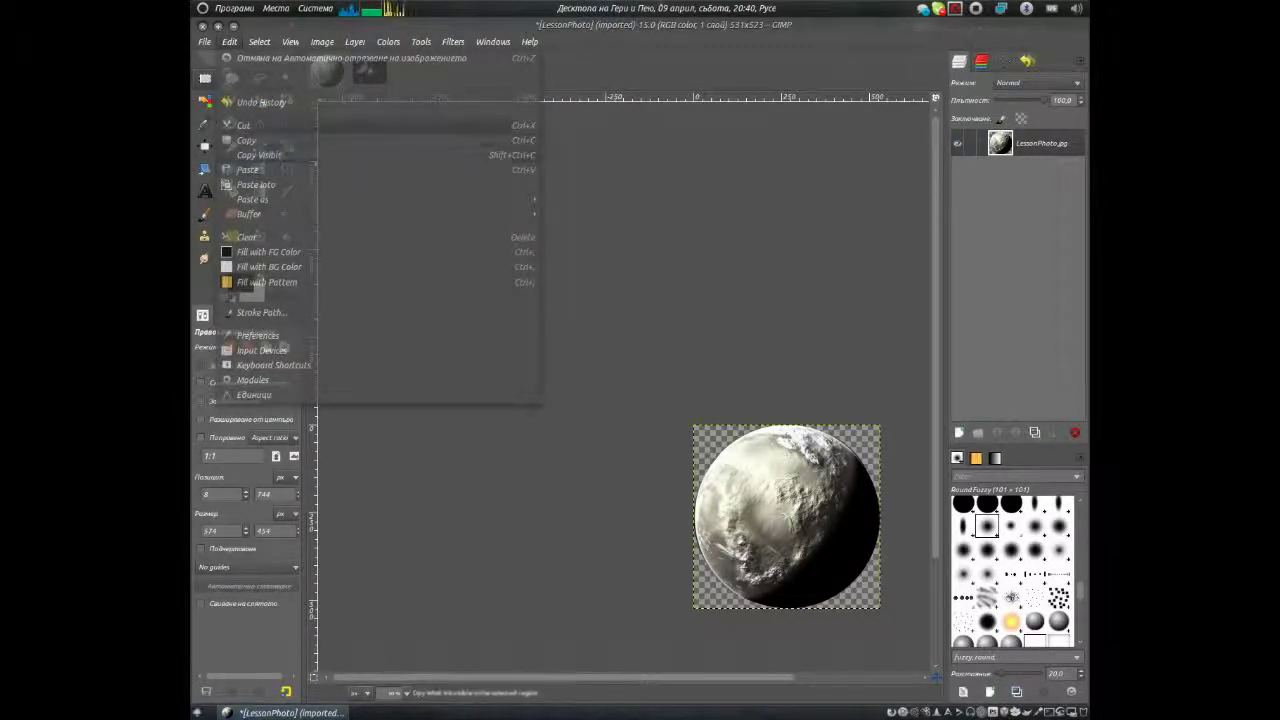
{"action": "key", "text": "Escape"}
Step: Paste the pale planet into the LessonPhoto_part space scene beside Earth
{"action": "left_click", "coordinate": [369, 69]}
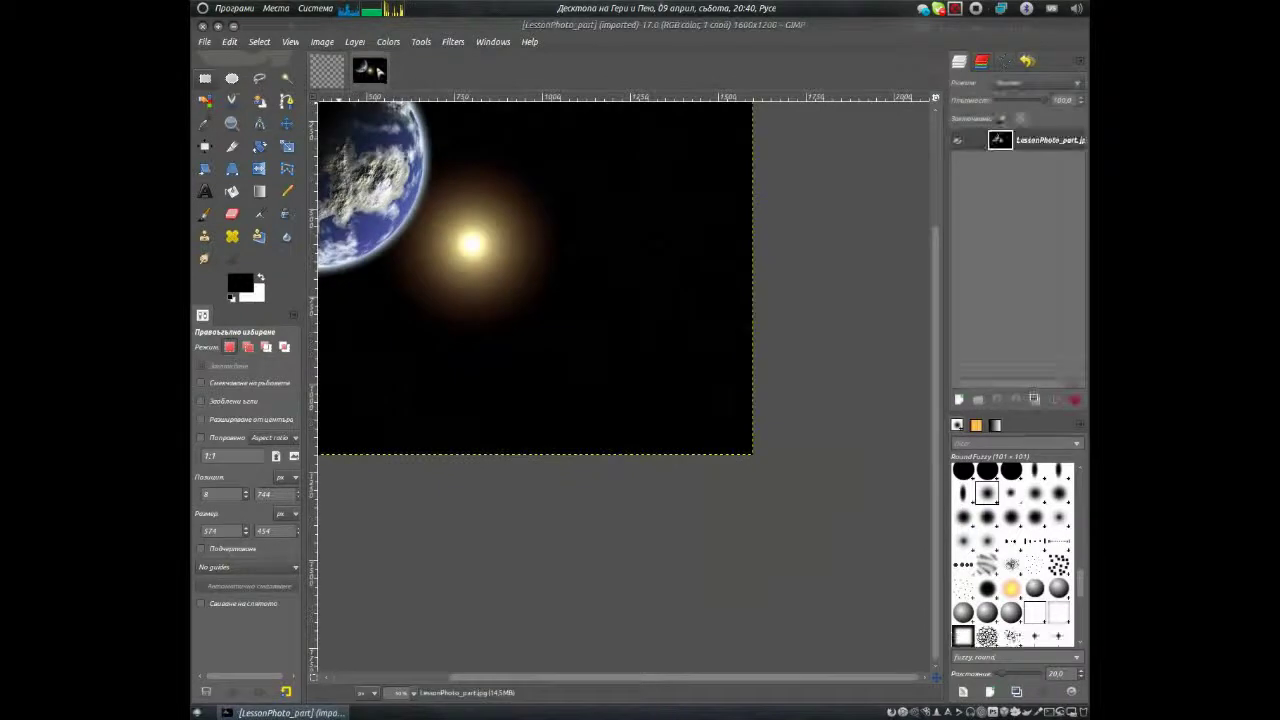
{"action": "left_click_drag", "start_coordinate": [936, 232], "coordinate": [928, 137]}
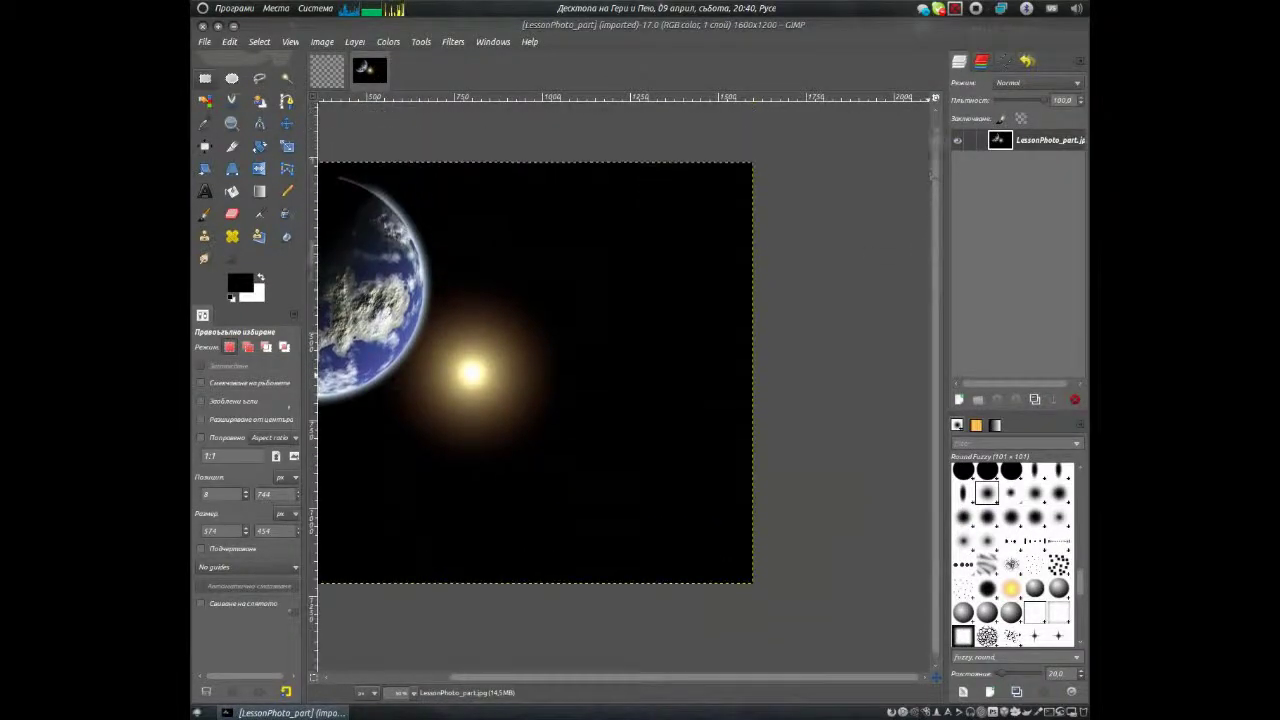
{"action": "left_click_drag", "start_coordinate": [825, 680], "coordinate": [674, 680]}
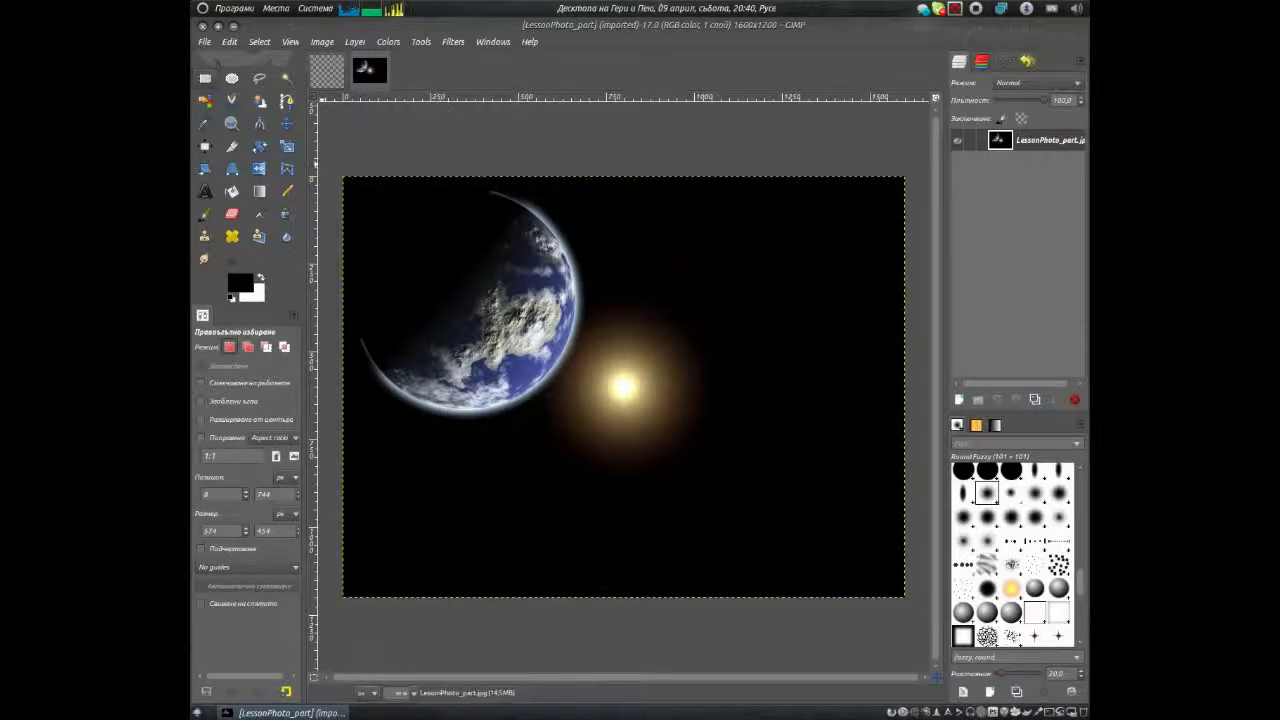
{"action": "left_click", "coordinate": [229, 42]}
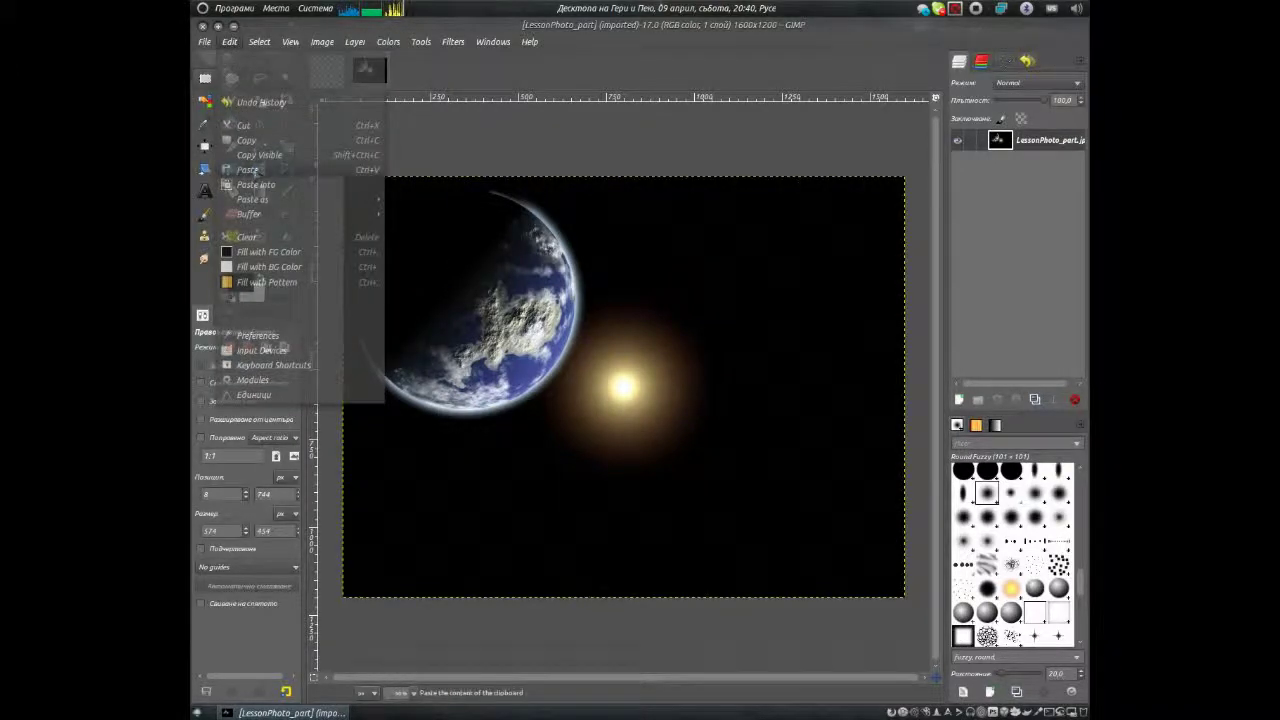
{"action": "left_click", "coordinate": [250, 170]}
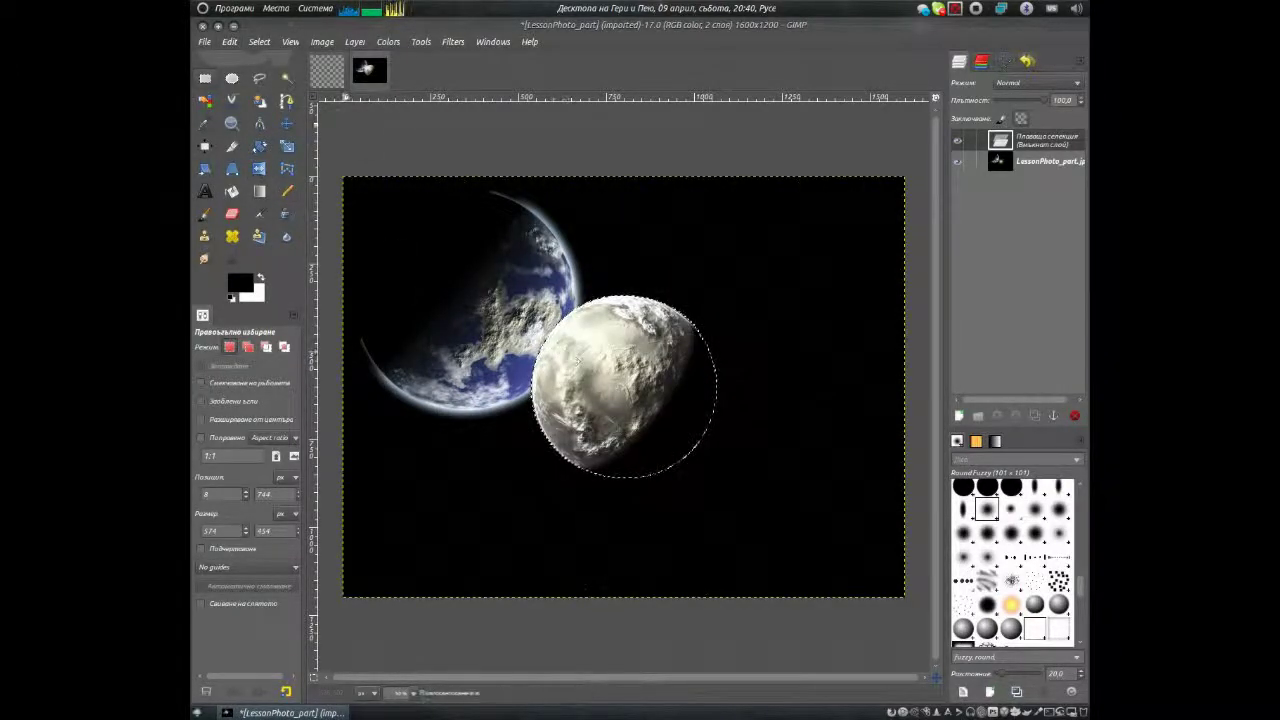
{"action": "left_click", "coordinate": [326, 70]}
Step: Close the emptied planet image without saving changes
{"action": "left_click", "coordinate": [204, 42]}
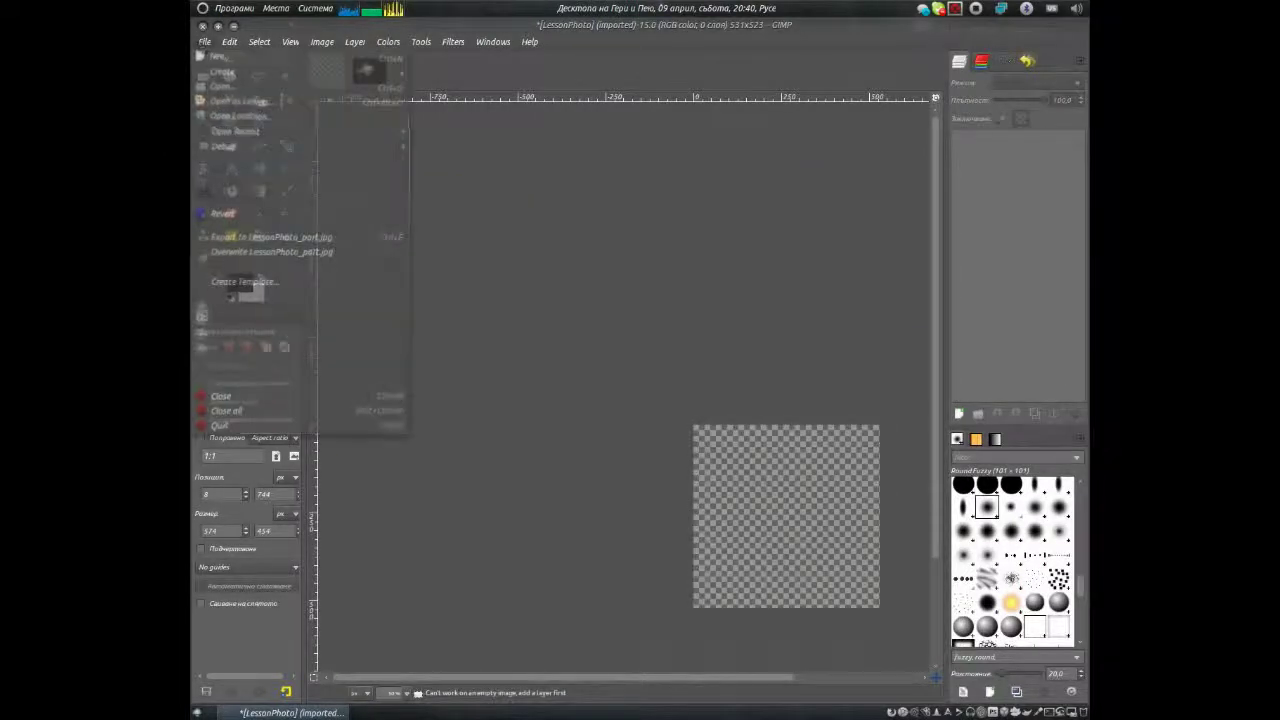
{"action": "left_click", "coordinate": [221, 396]}
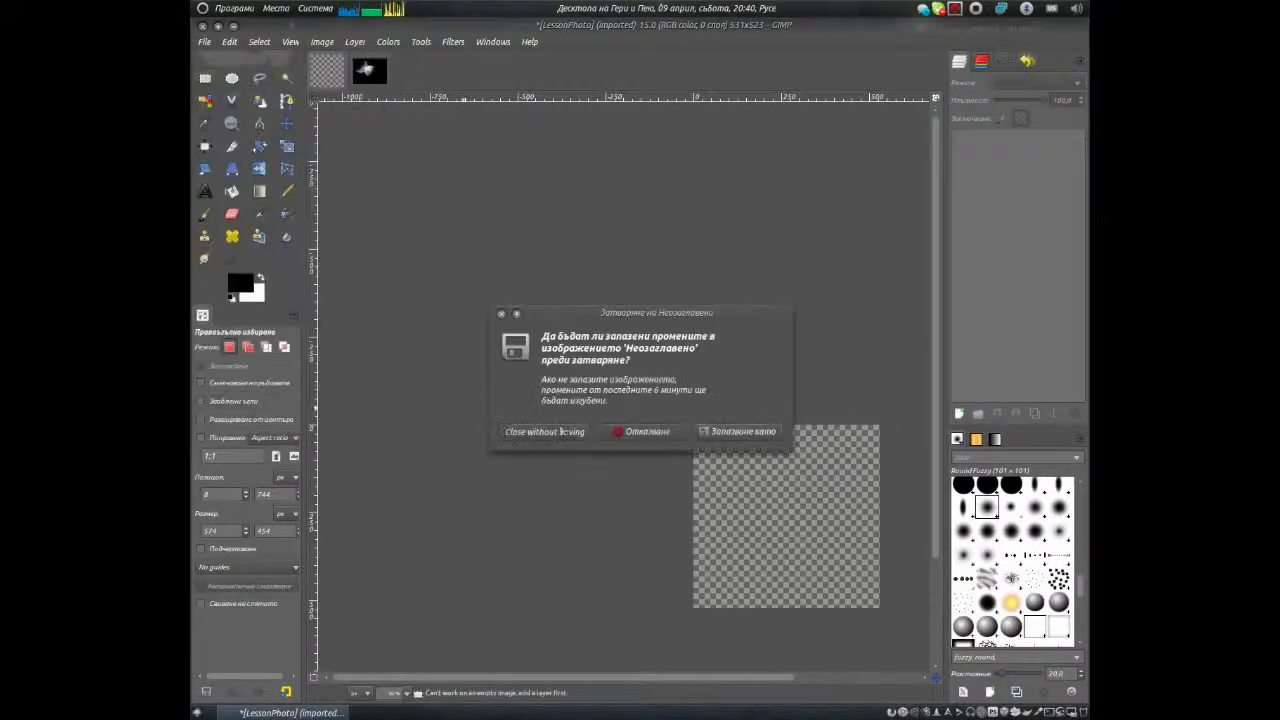
{"action": "left_click", "coordinate": [558, 432]}
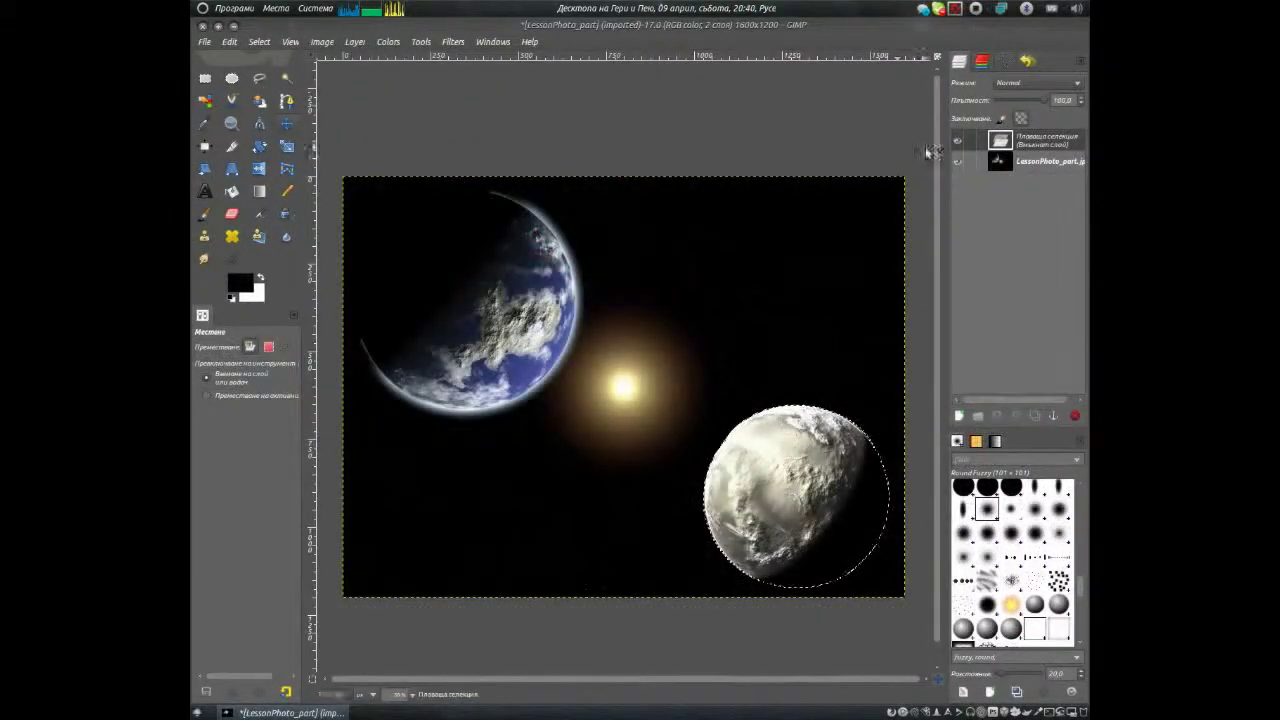
Step: Make the pasted planet a new layer, duplicate it and the background, and hide the copy
{"action": "right_click", "coordinate": [1043, 163]}
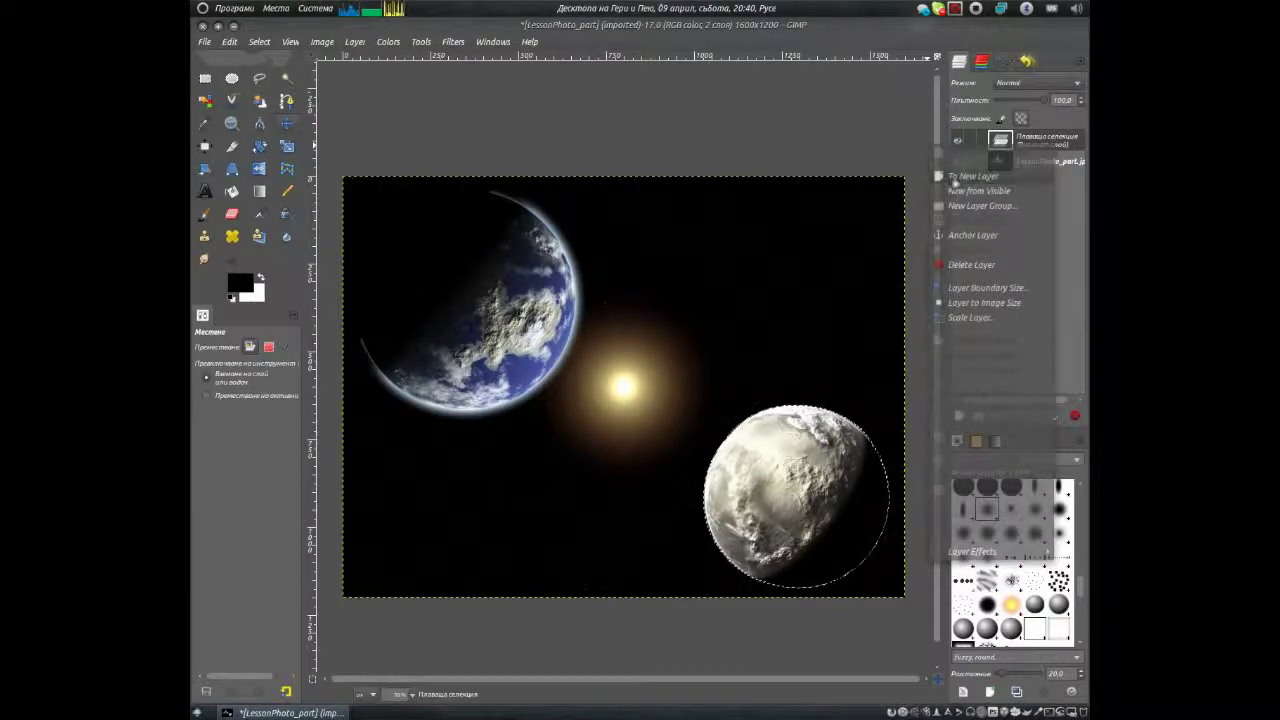
{"action": "left_click", "coordinate": [1040, 176]}
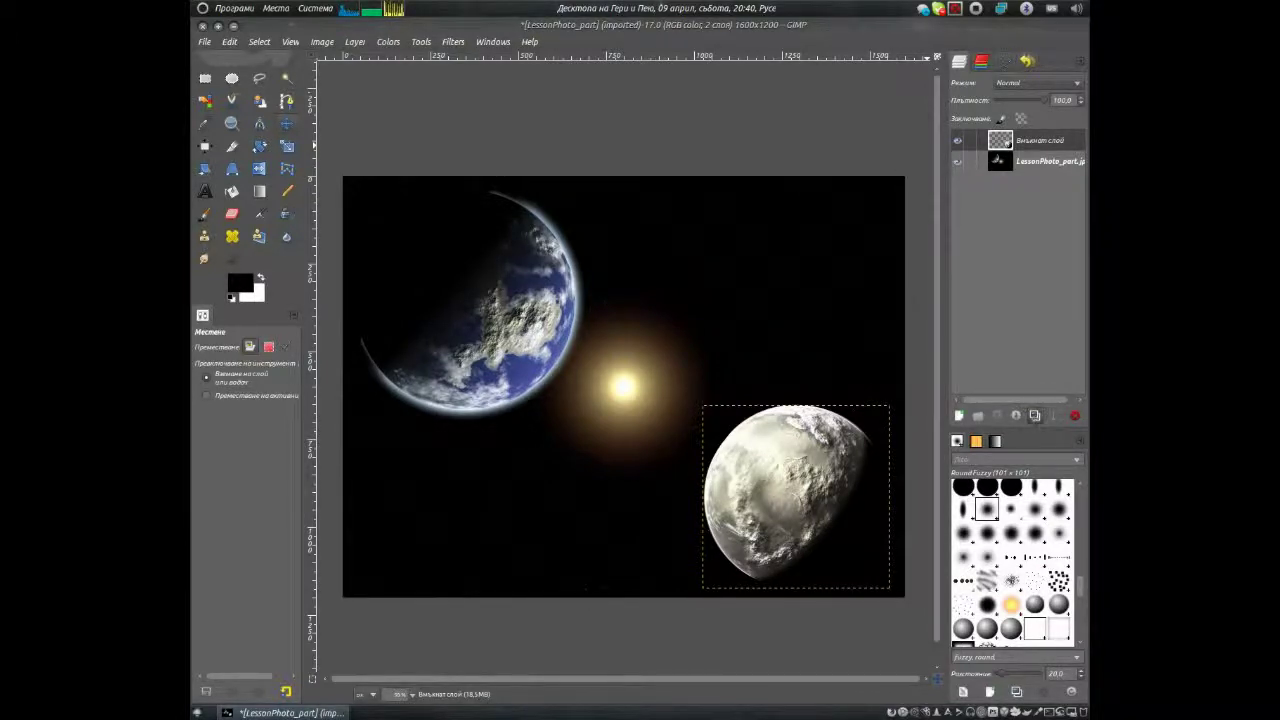
{"action": "left_click", "coordinate": [1035, 415]}
{"action": "left_click", "coordinate": [1077, 185]}
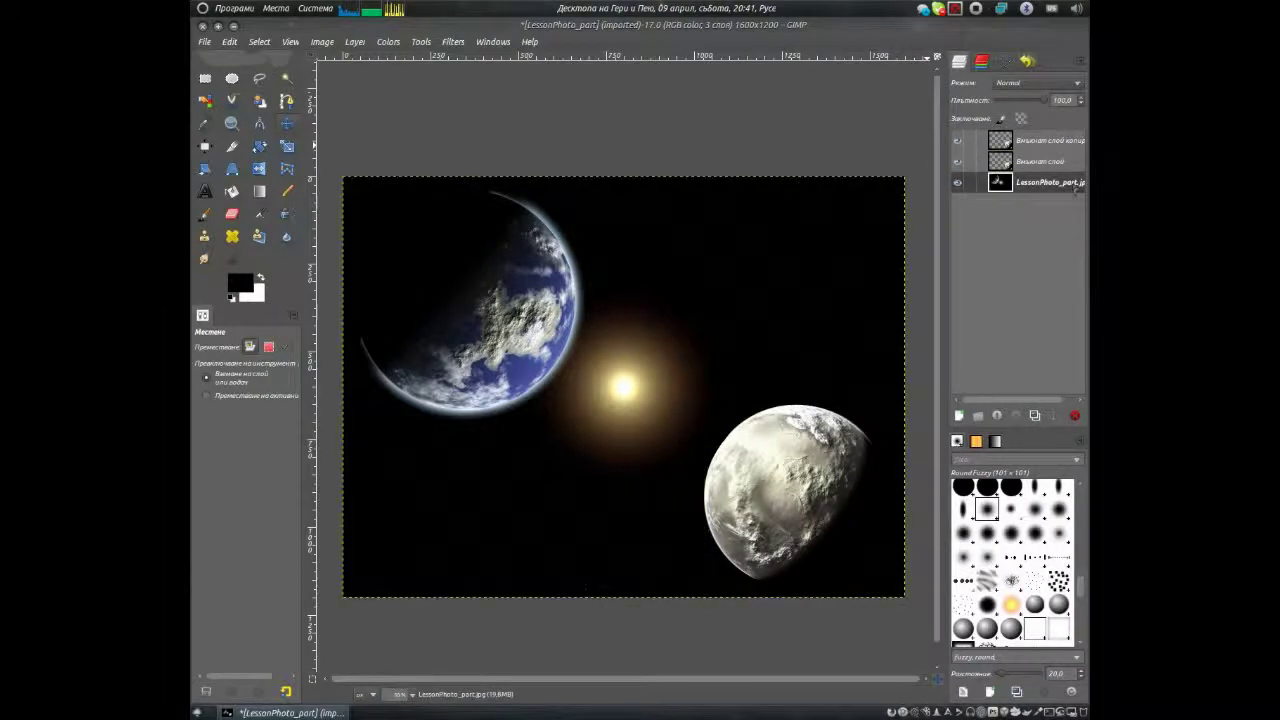
{"action": "left_click", "coordinate": [1035, 415]}
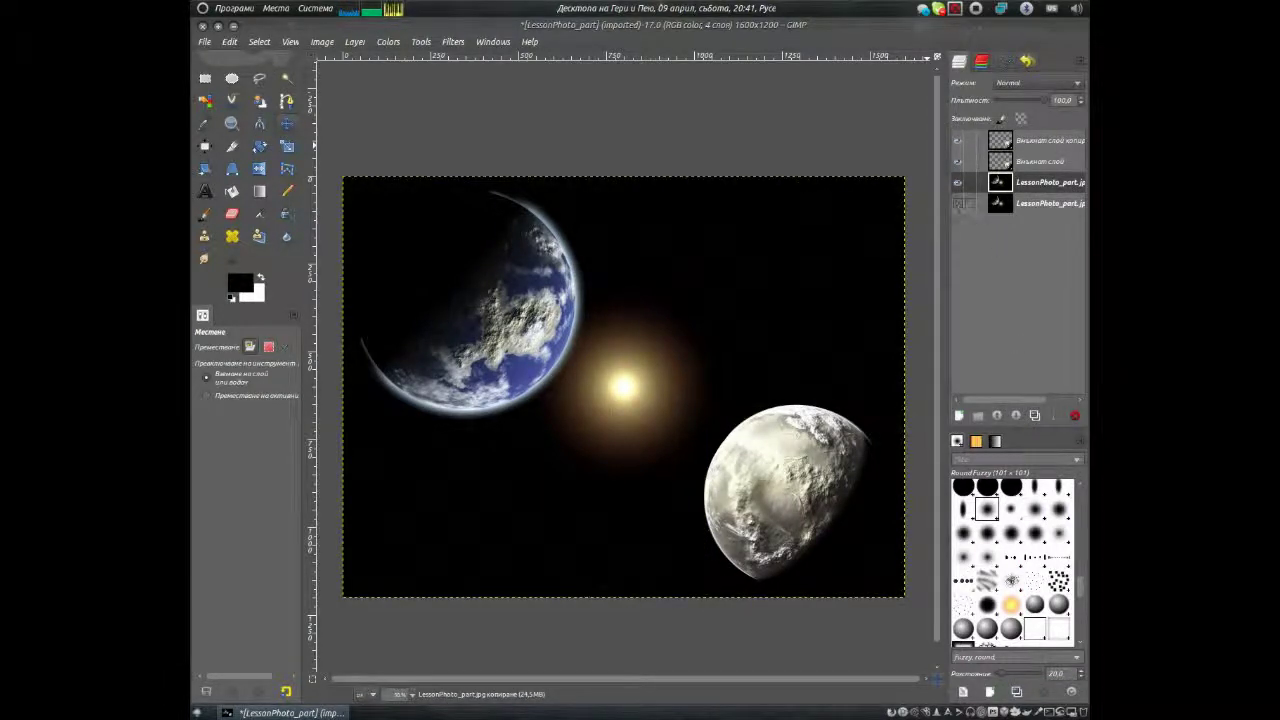
{"action": "left_click", "coordinate": [957, 161]}
{"action": "left_click", "coordinate": [957, 140]}
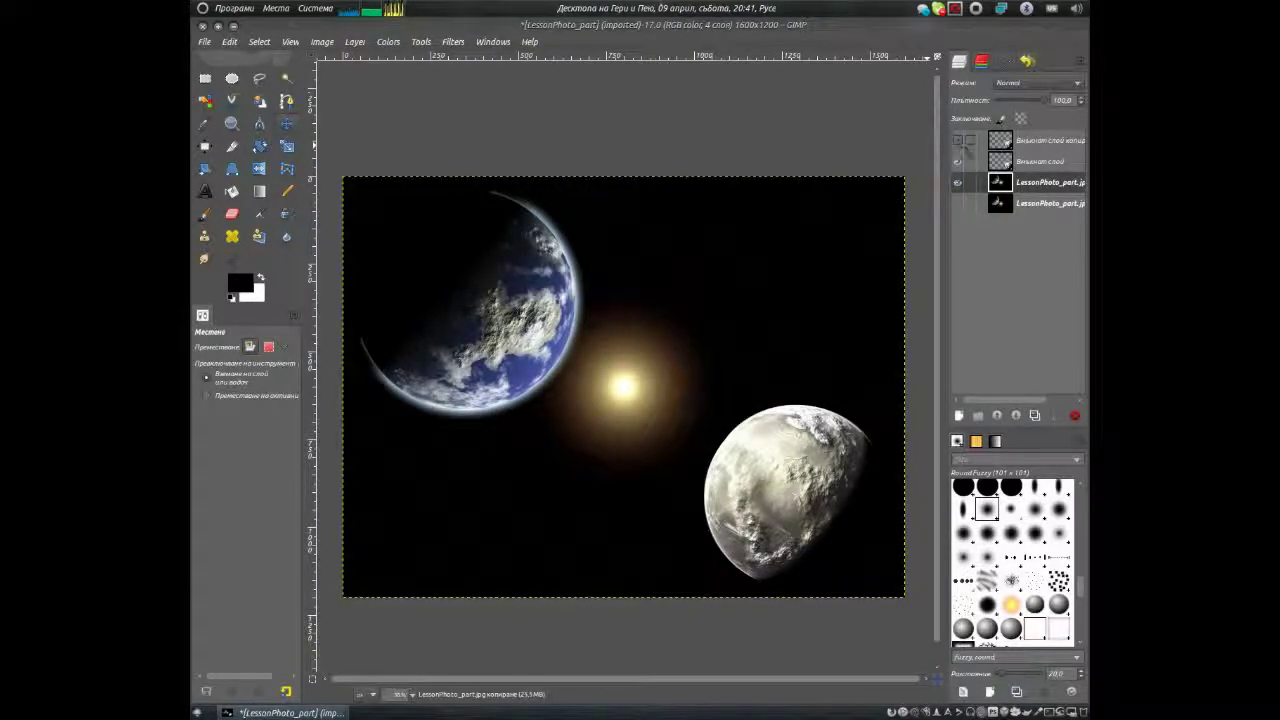
{"action": "left_click", "coordinate": [1010, 166]}
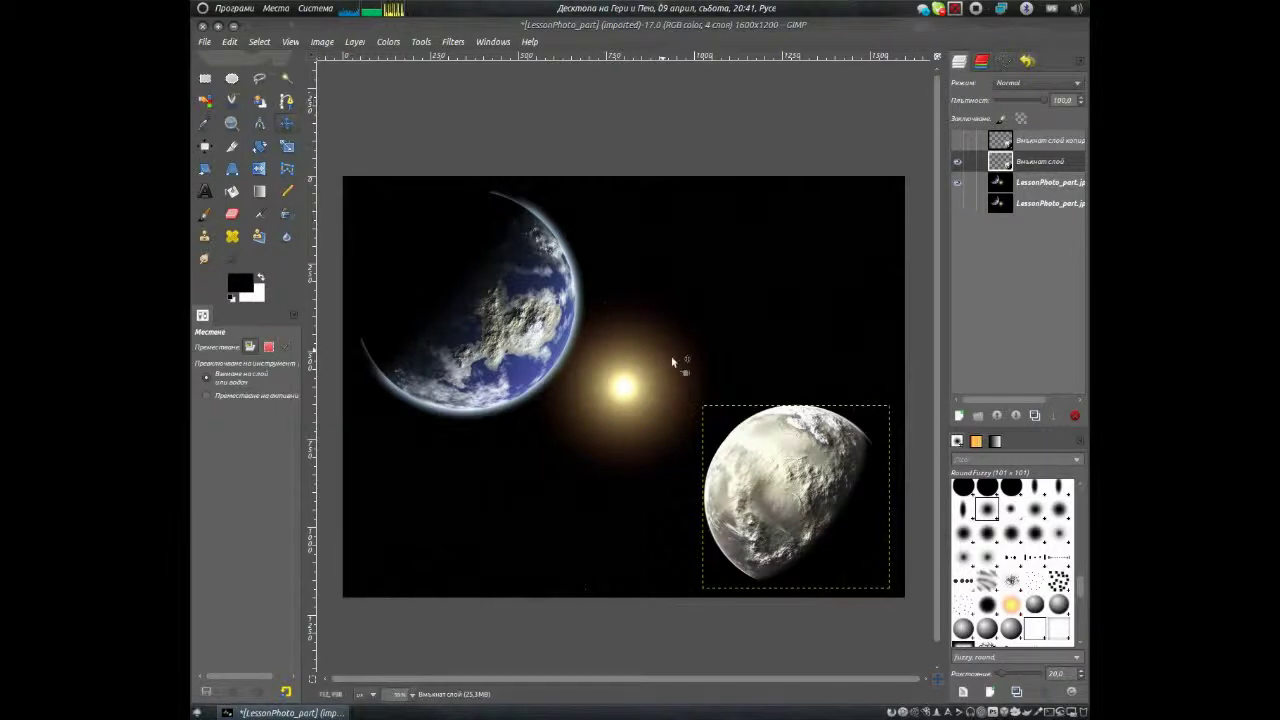
Step: Move the pale planet down-left to the bottom edge and start rotating it about 15°
{"action": "left_click_drag", "start_coordinate": [796, 451], "coordinate": [712, 524]}
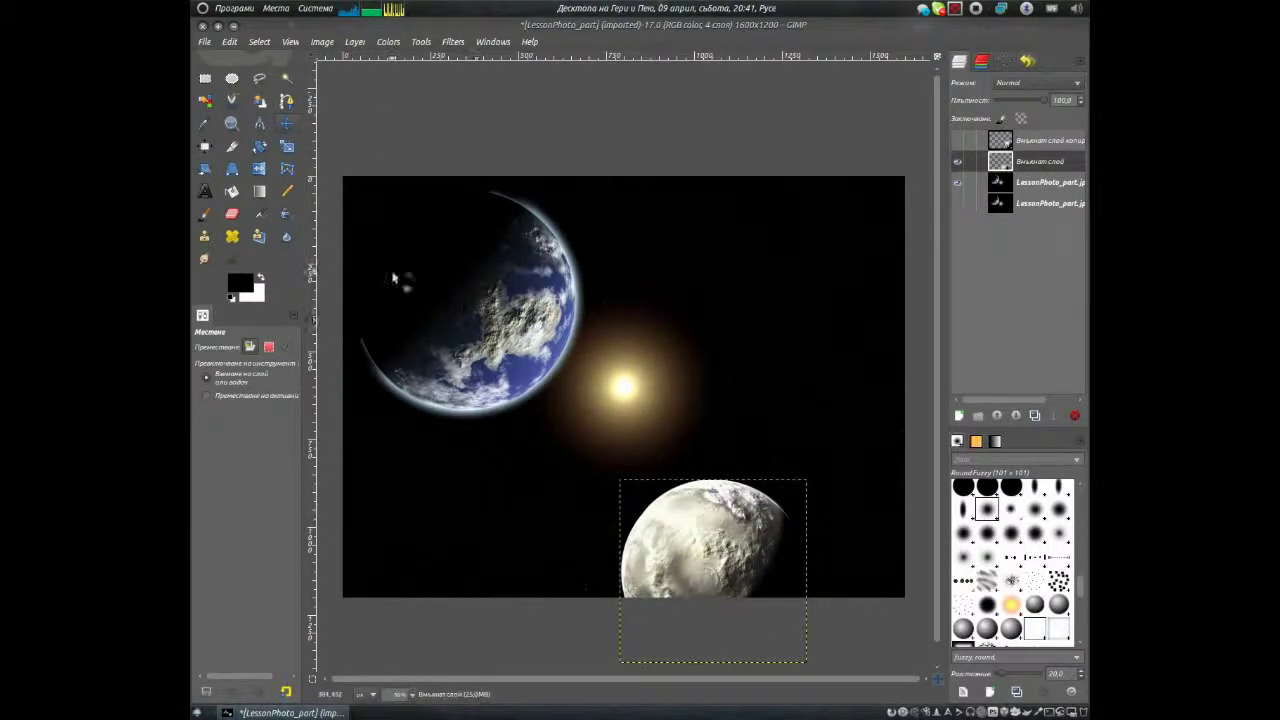
{"action": "key", "text": "shift+r"}
{"action": "left_click_drag", "start_coordinate": [788, 529], "coordinate": [815, 531]}
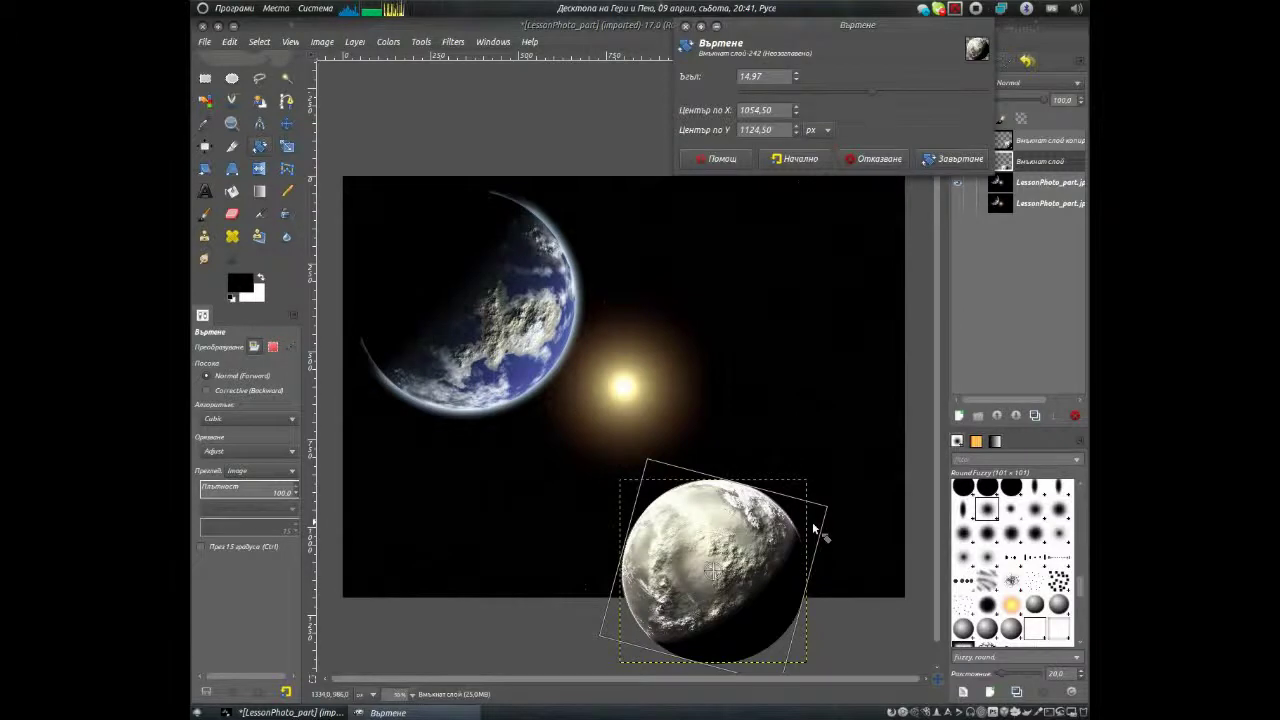
Step: Apply the 14.97° rotation and nudge the planet down so only its top half shows
{"action": "left_click", "coordinate": [953, 158]}
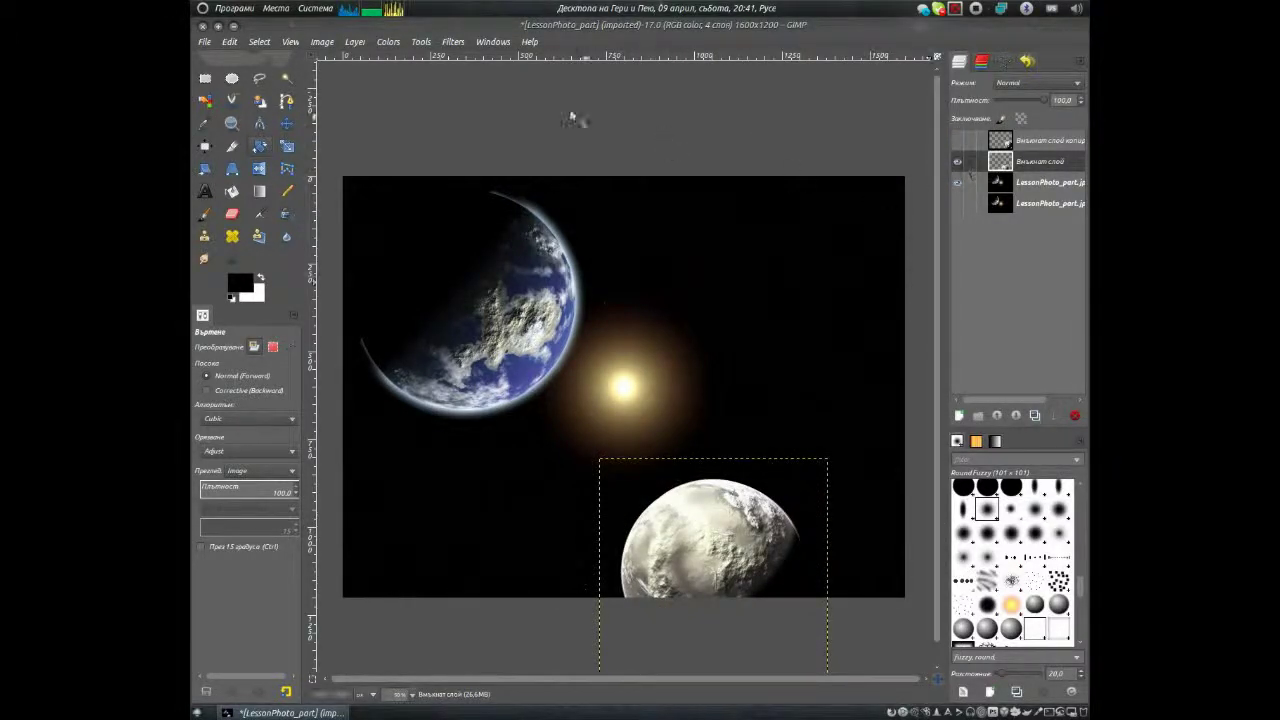
{"action": "left_click", "coordinate": [287, 123]}
{"action": "mouse_move", "coordinate": [743, 532]}
{"action": "left_mouse_down"}
{"action": "mouse_move", "coordinate": [762, 551]}
{"action": "mouse_move", "coordinate": [742, 577]}
{"action": "left_mouse_up"}
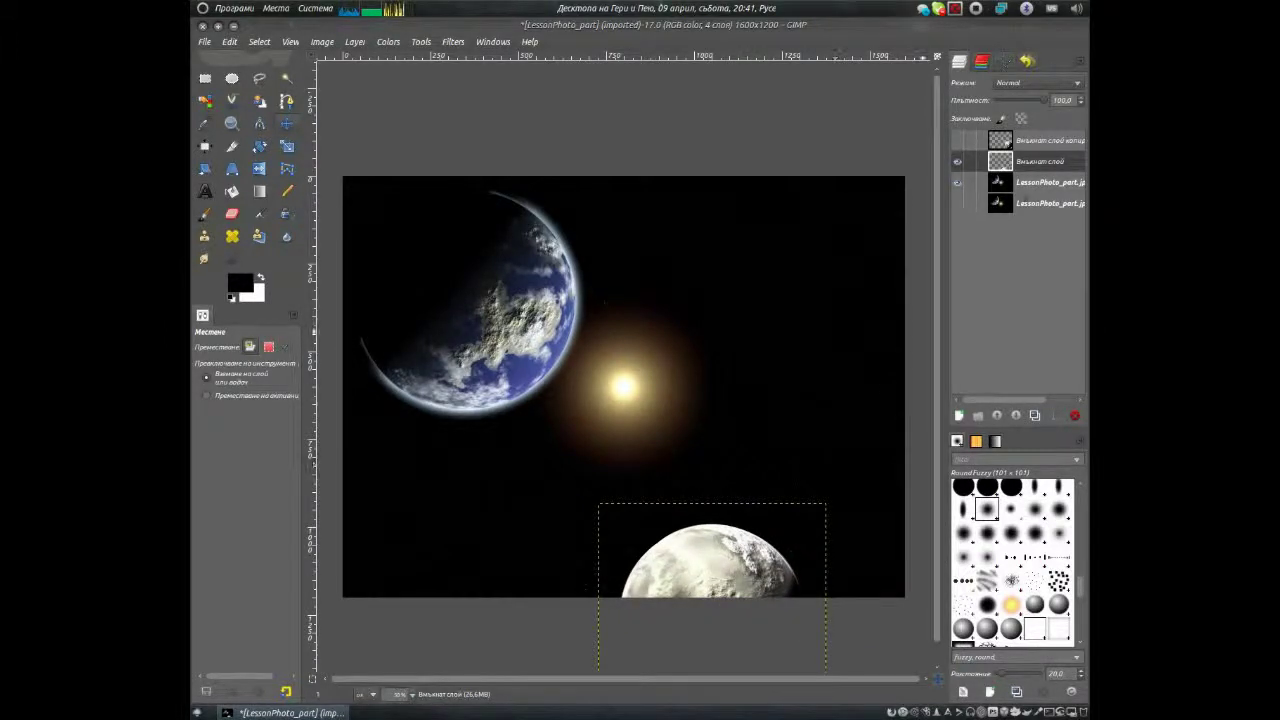
Step: Merge the visible layers into one frame with the half-hidden planet at the bottom
{"action": "right_click", "coordinate": [1044, 166]}
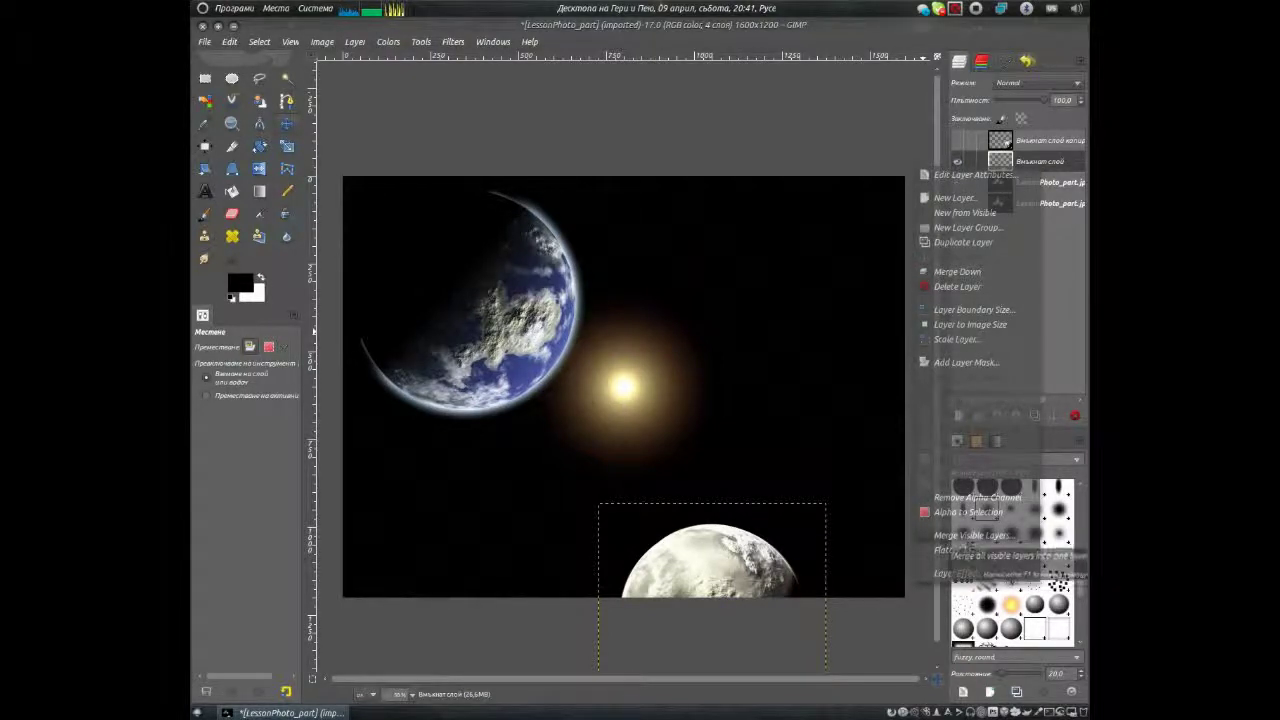
{"action": "left_click", "coordinate": [970, 536]}
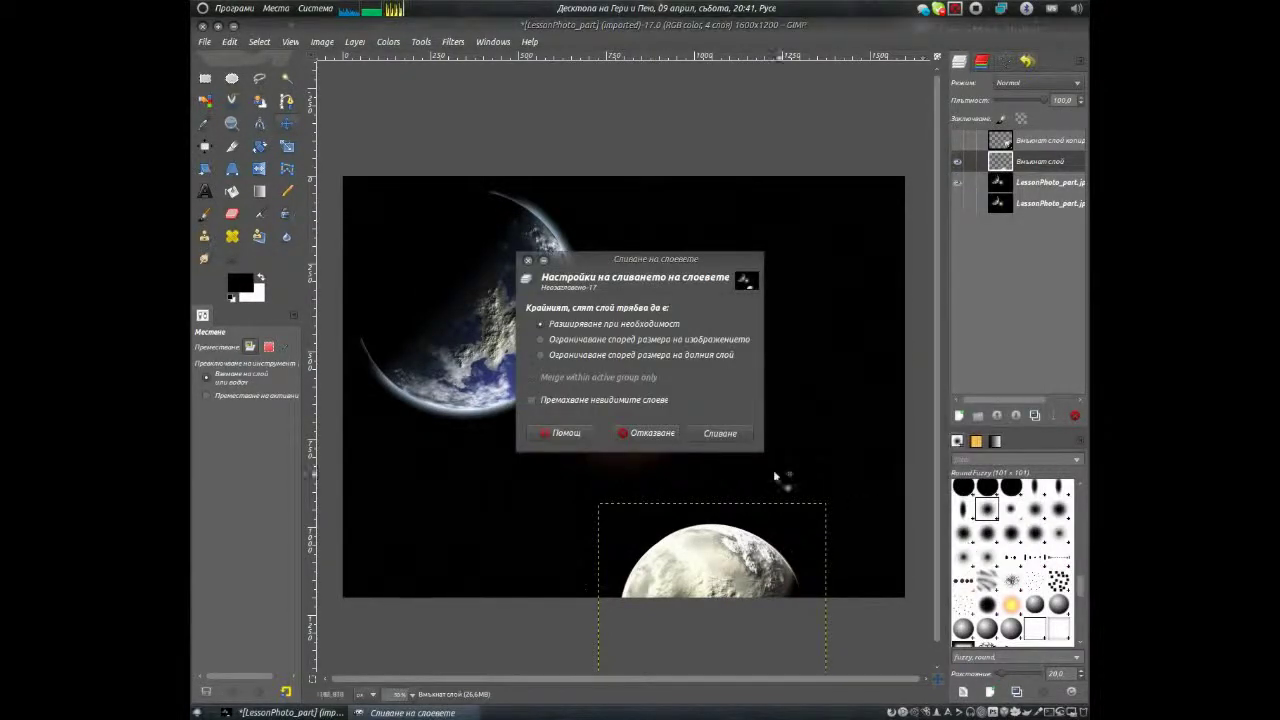
{"action": "left_click", "coordinate": [720, 434]}
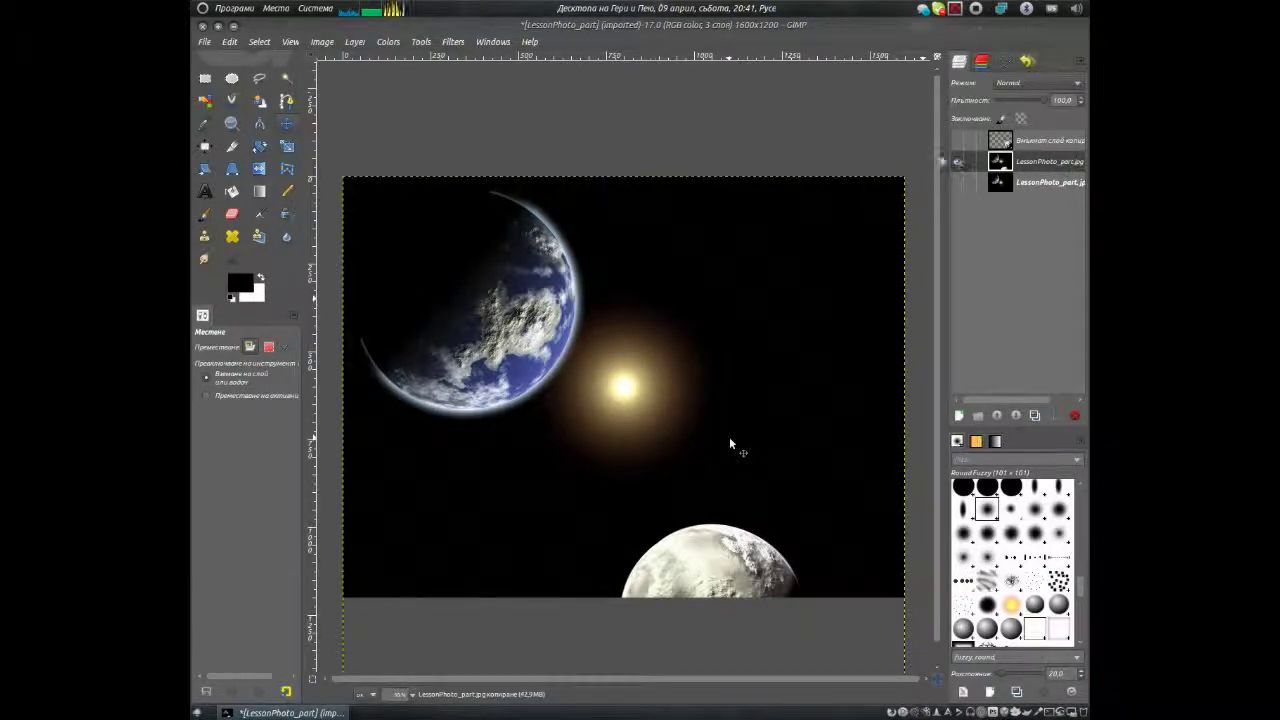
Step: Hide the merged frame, duplicate the planet copy and background layers, and show the copies
{"action": "left_click", "coordinate": [957, 161]}
{"action": "left_click", "coordinate": [1044, 141]}
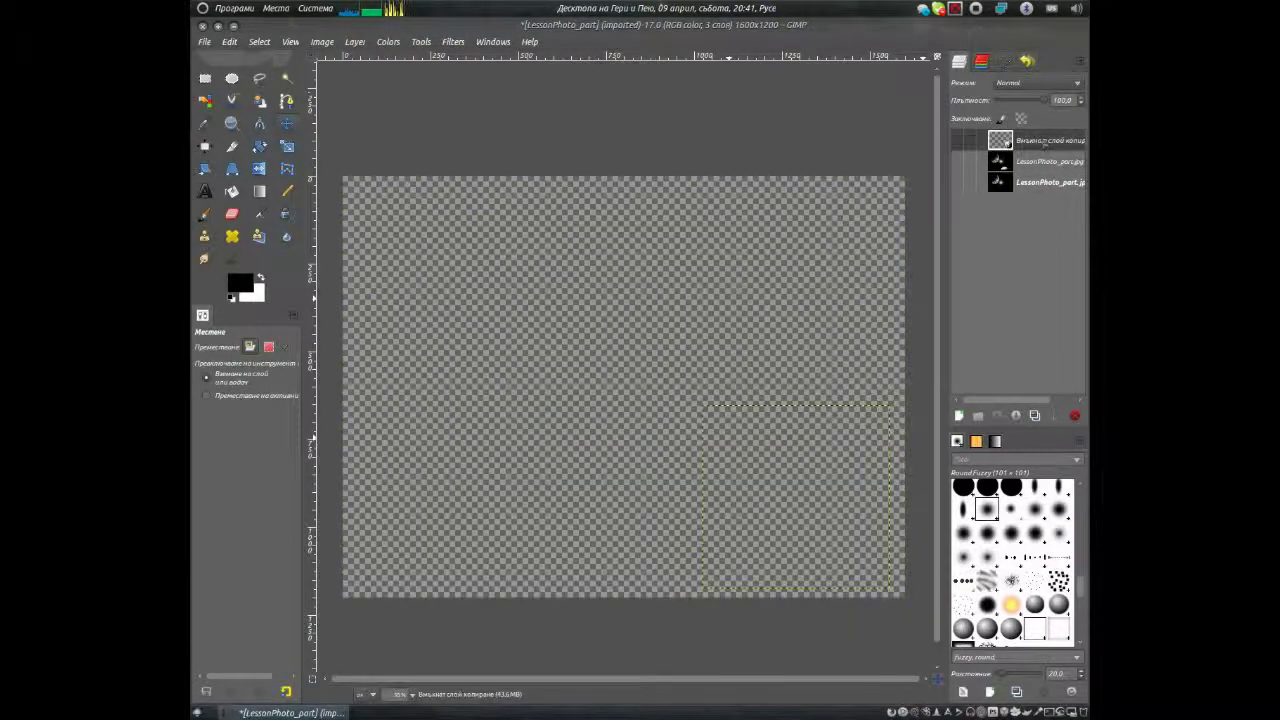
{"action": "left_click", "coordinate": [1035, 415]}
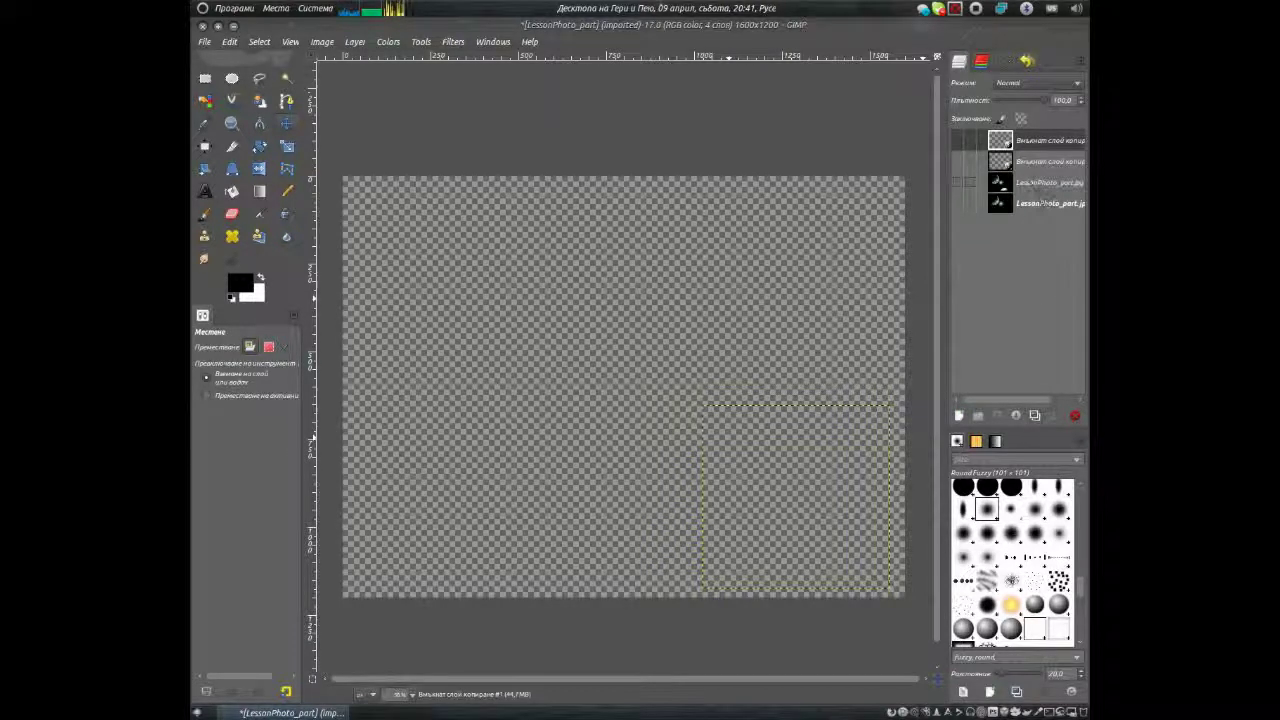
{"action": "left_click", "coordinate": [1046, 203]}
{"action": "left_click", "coordinate": [1035, 415]}
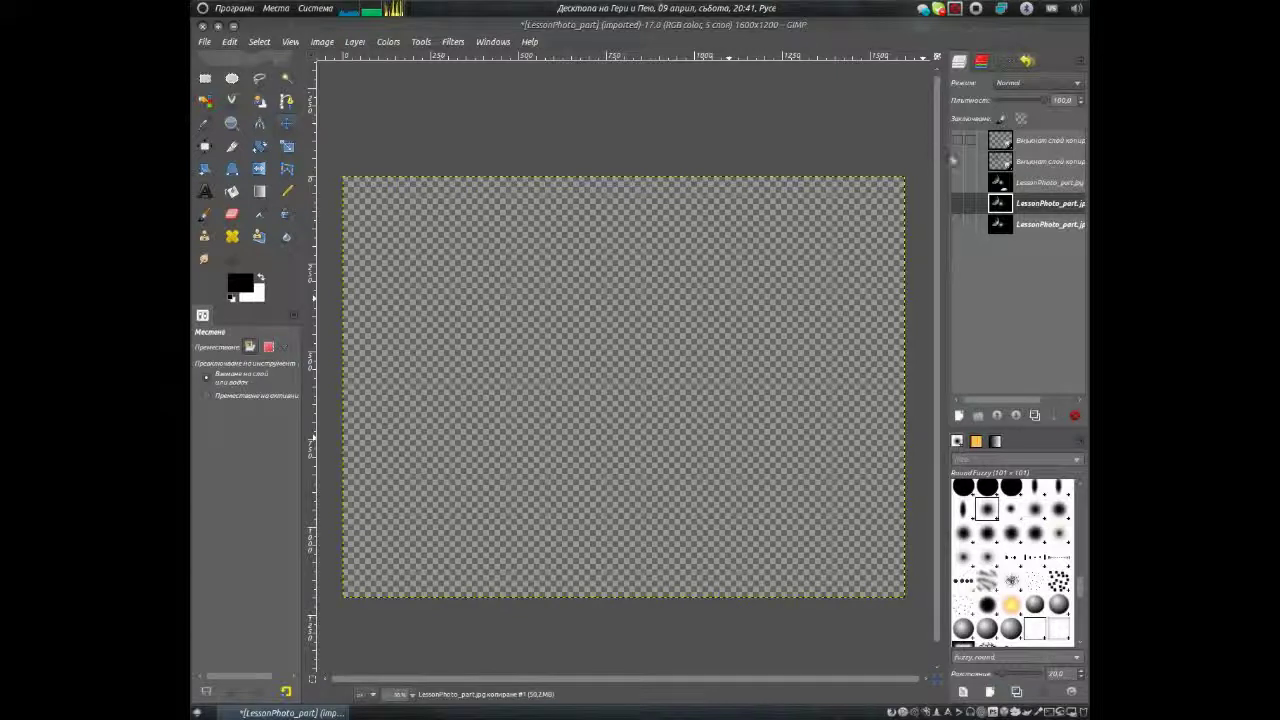
{"action": "left_click", "coordinate": [958, 161]}
{"action": "left_click", "coordinate": [958, 203]}
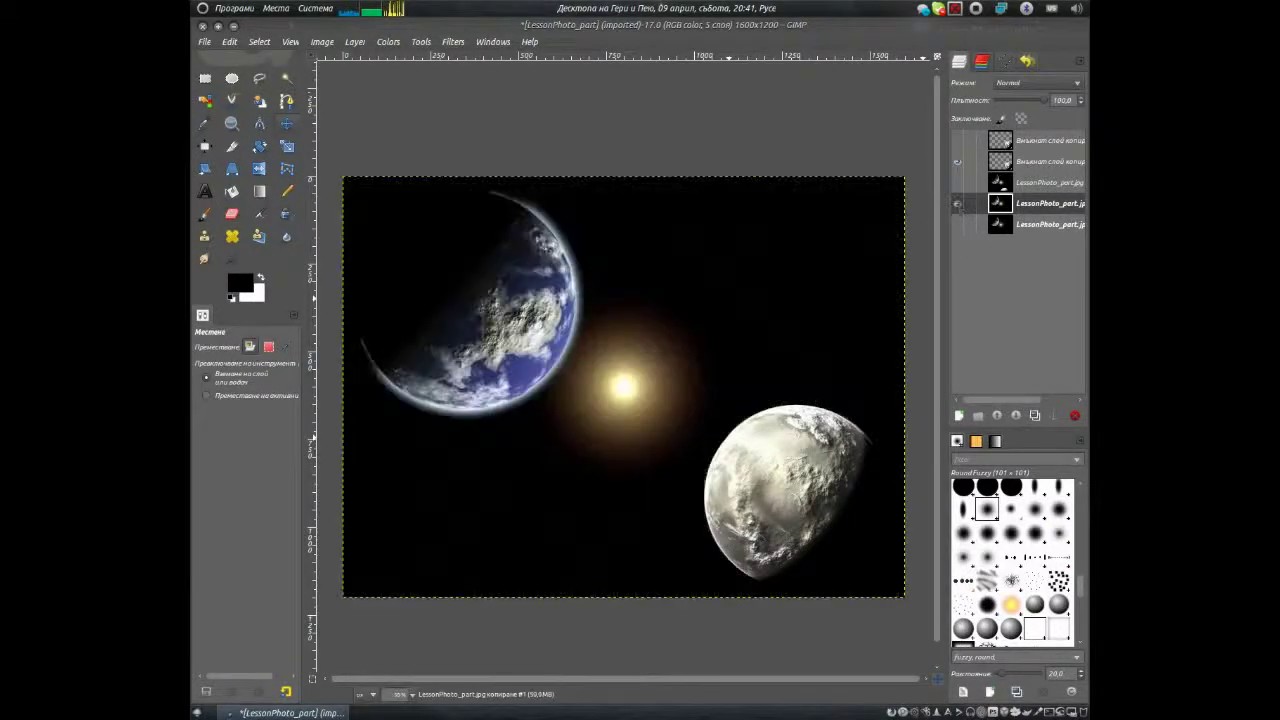
{"action": "left_click", "coordinate": [958, 182]}
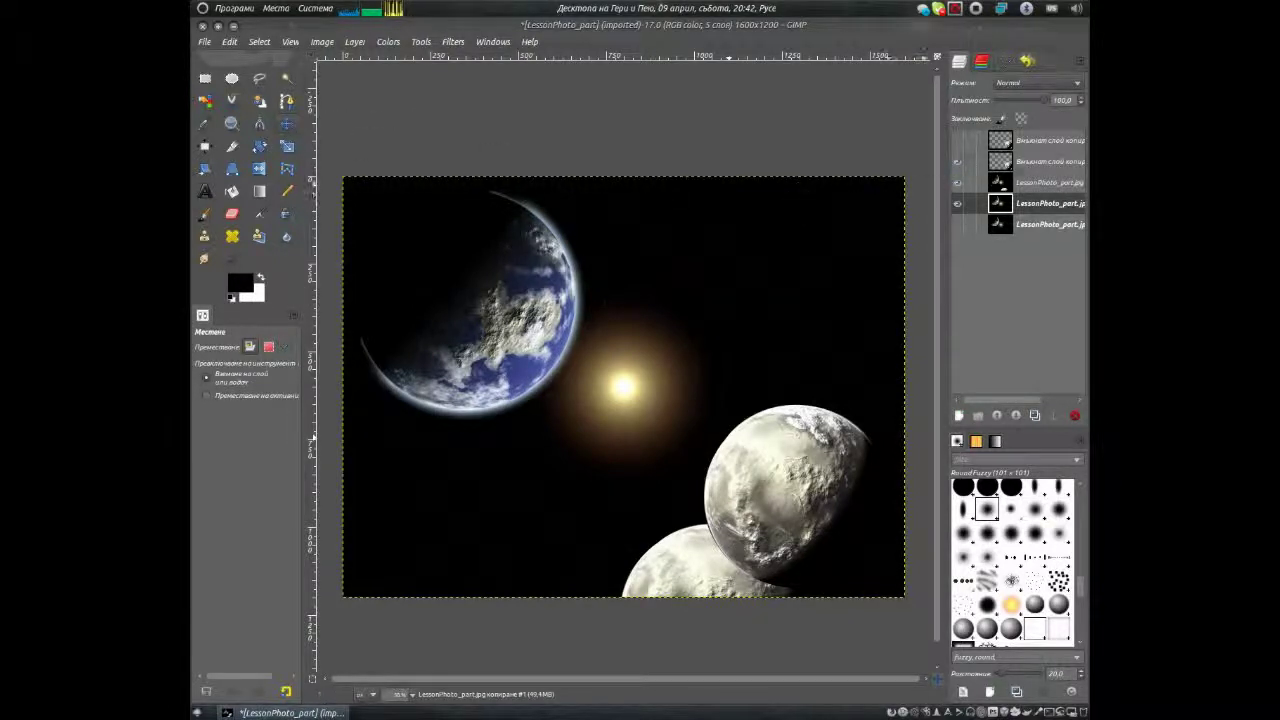
Step: Nudge the planet copy, merge visible layers into a second frame, and duplicate the planet layer
{"action": "left_click", "coordinate": [1040, 163]}
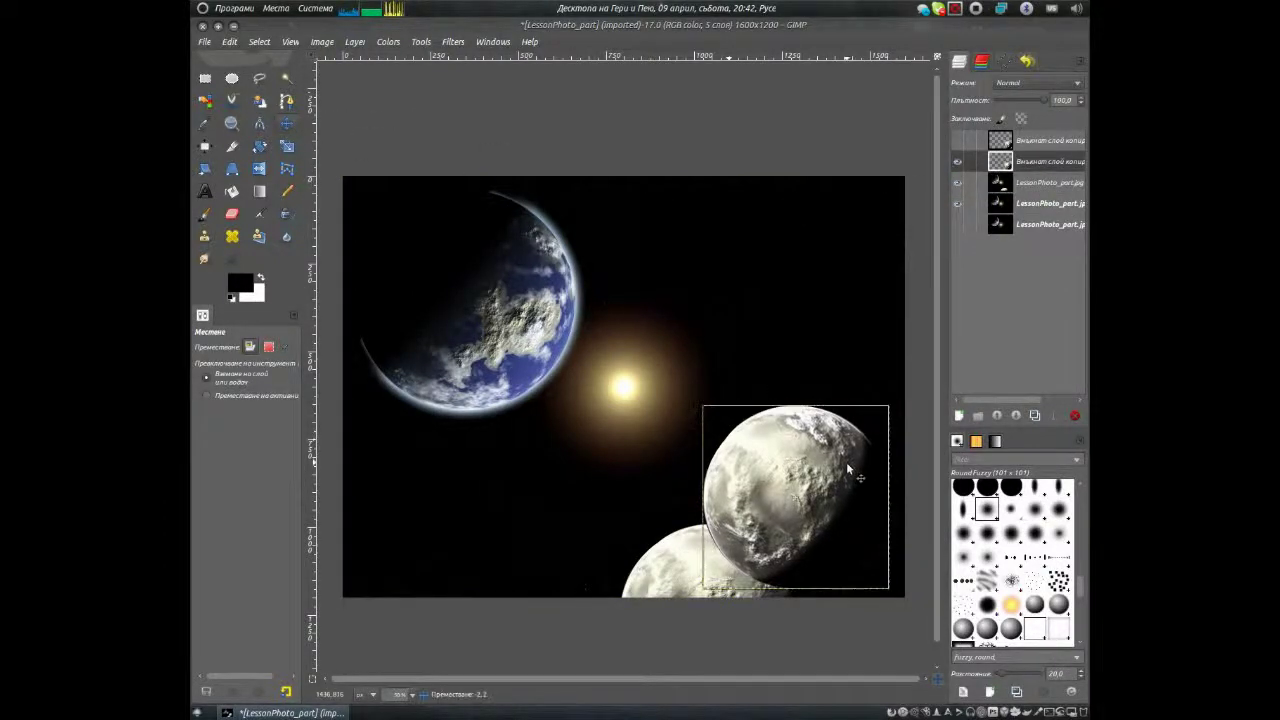
{"action": "left_click_drag", "start_coordinate": [846, 462], "coordinate": [843, 474]}
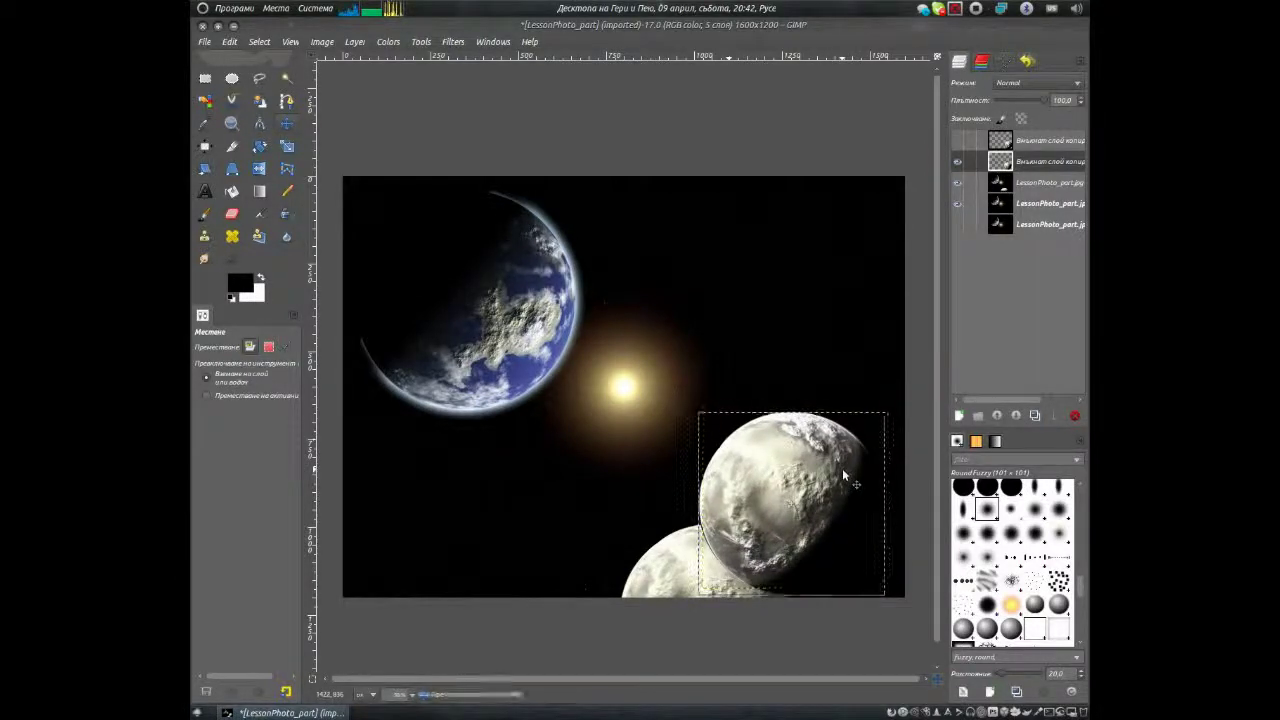
{"action": "left_click", "coordinate": [957, 182]}
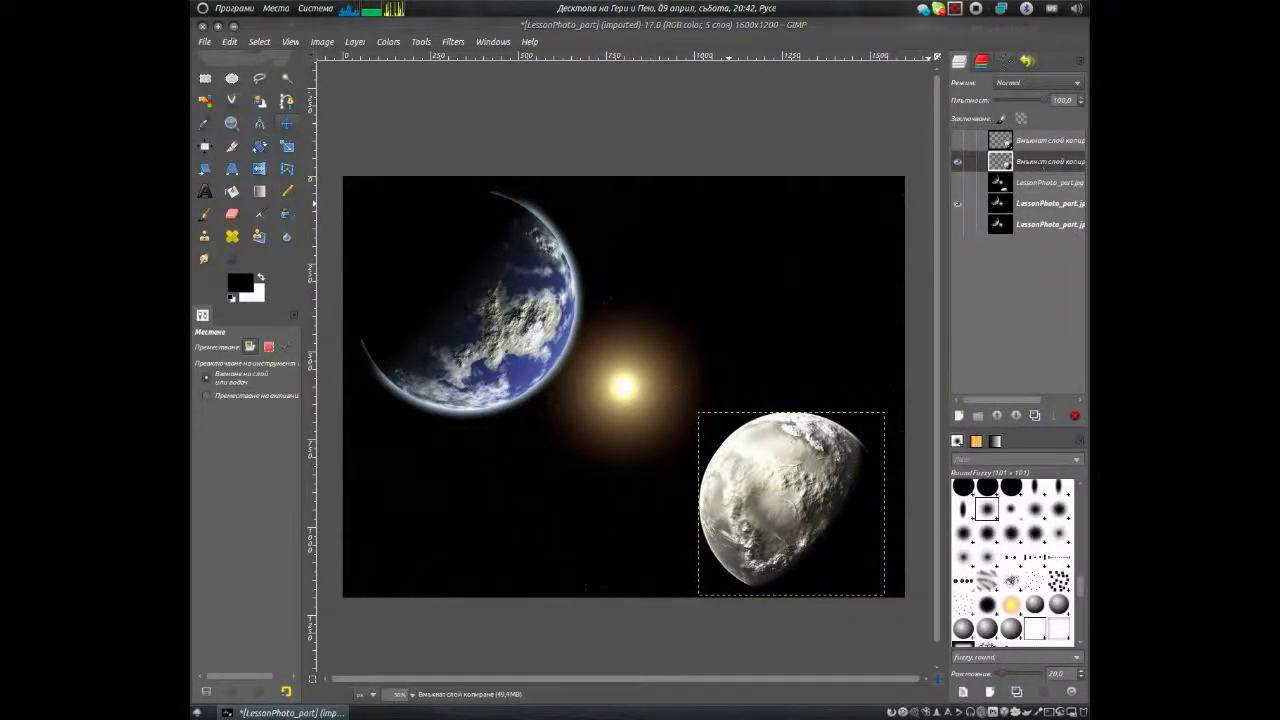
{"action": "right_click", "coordinate": [958, 162]}
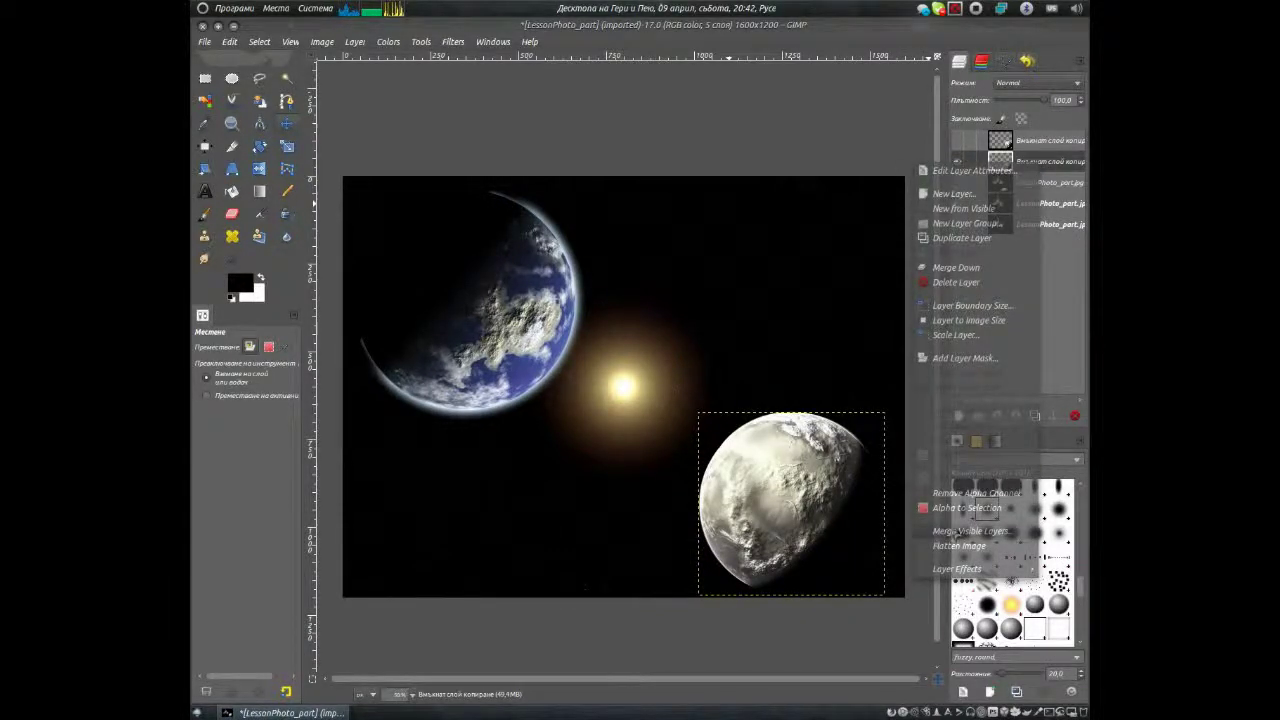
{"action": "left_click", "coordinate": [721, 434]}
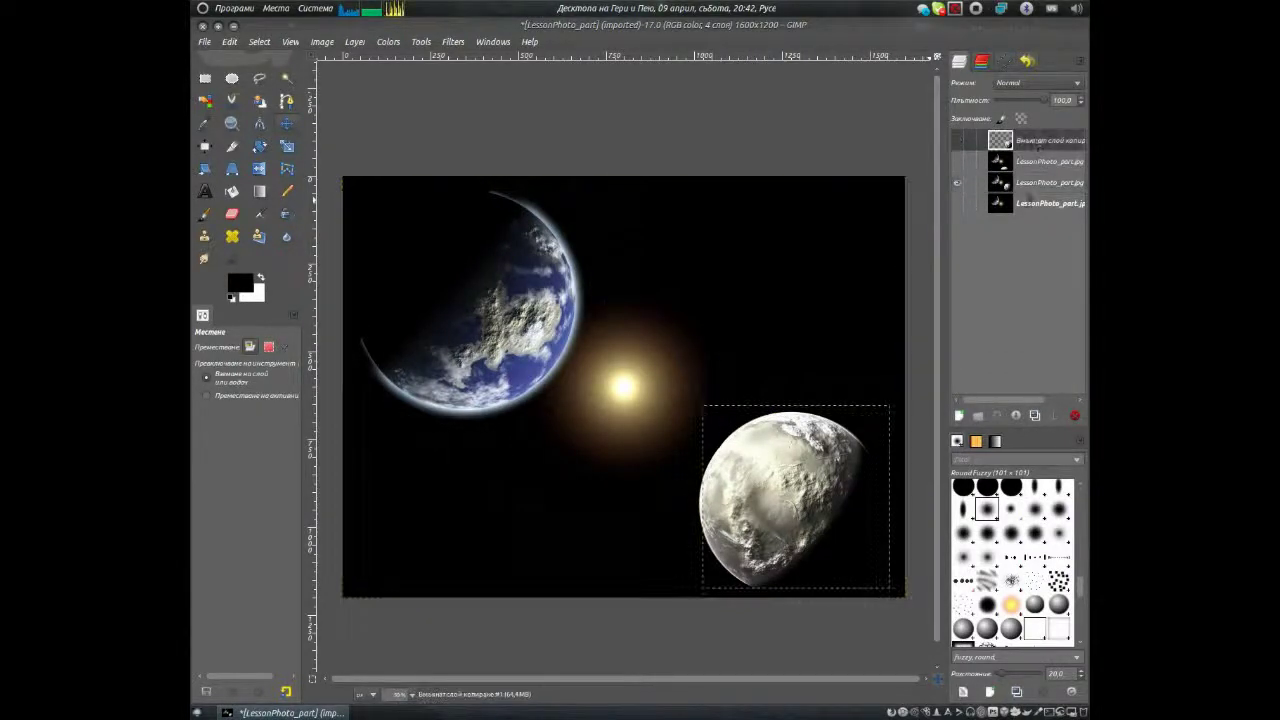
{"action": "left_click", "coordinate": [1035, 415]}
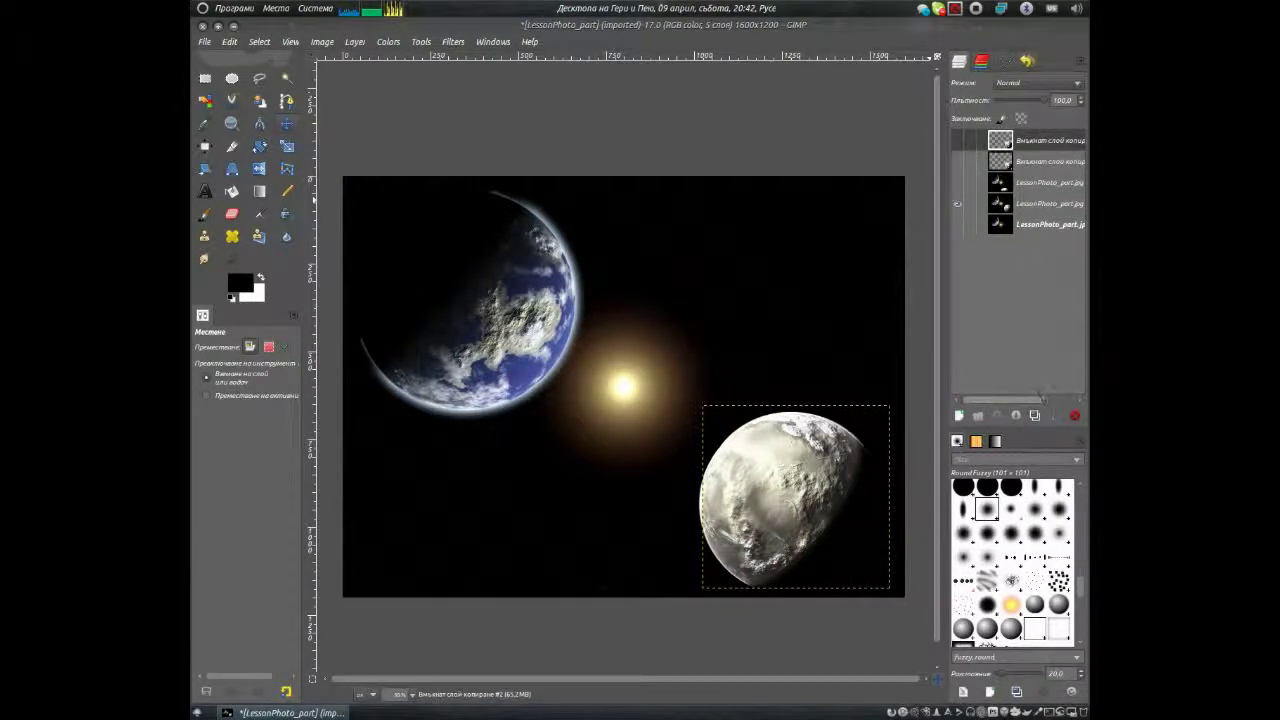
{"action": "left_click", "coordinate": [1050, 224]}
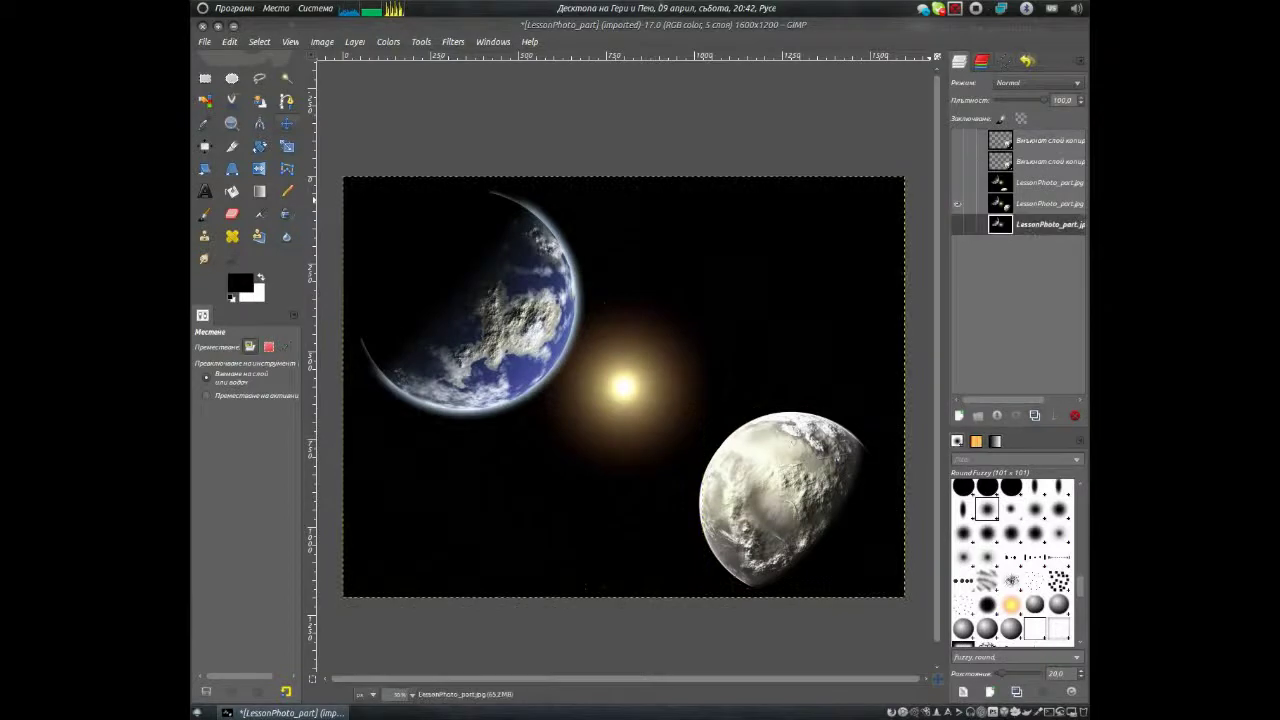
Step: Duplicate the background, show the planet copy, and move it up to the right
{"action": "left_click", "coordinate": [1035, 415]}
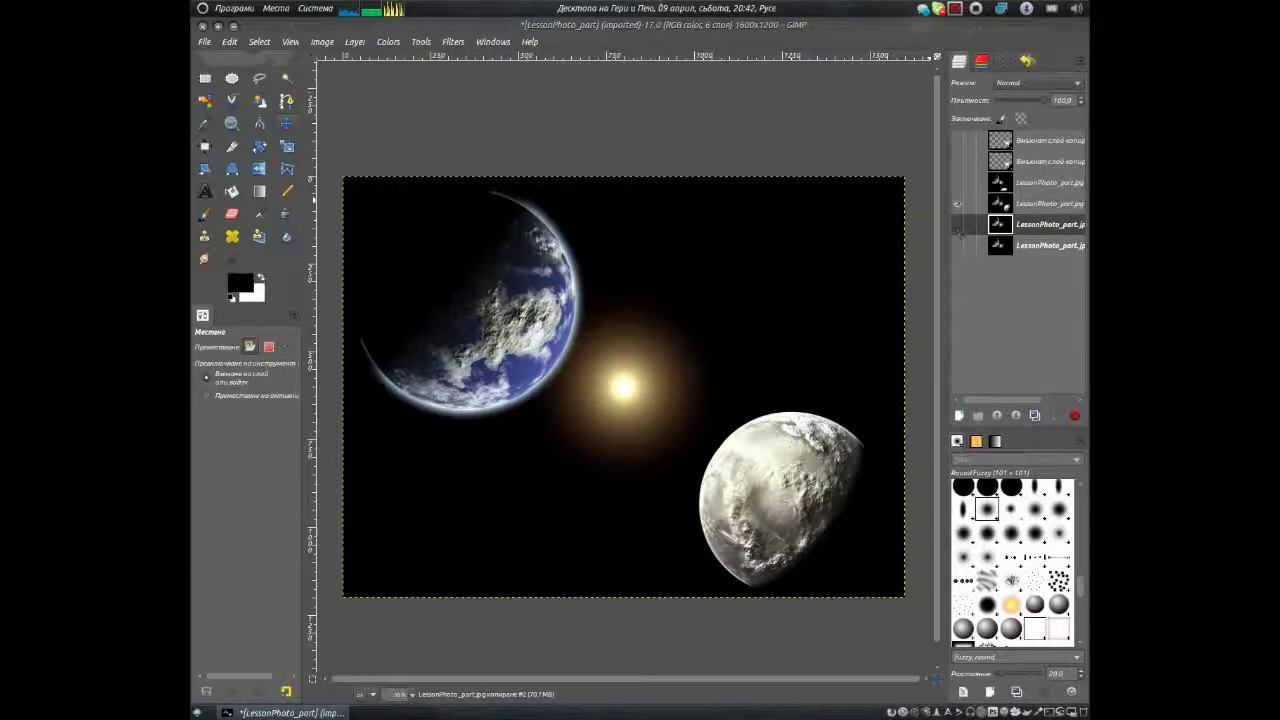
{"action": "left_click", "coordinate": [958, 161]}
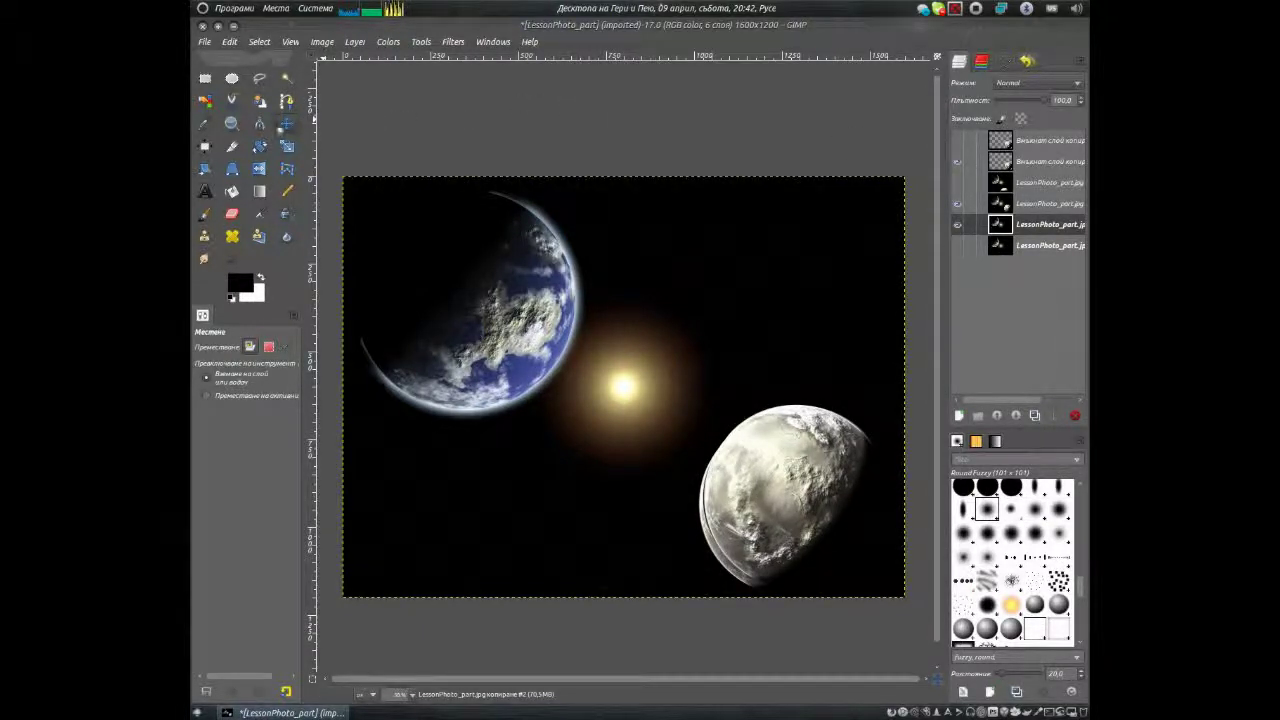
{"action": "left_click_drag", "start_coordinate": [812, 485], "coordinate": [840, 398]}
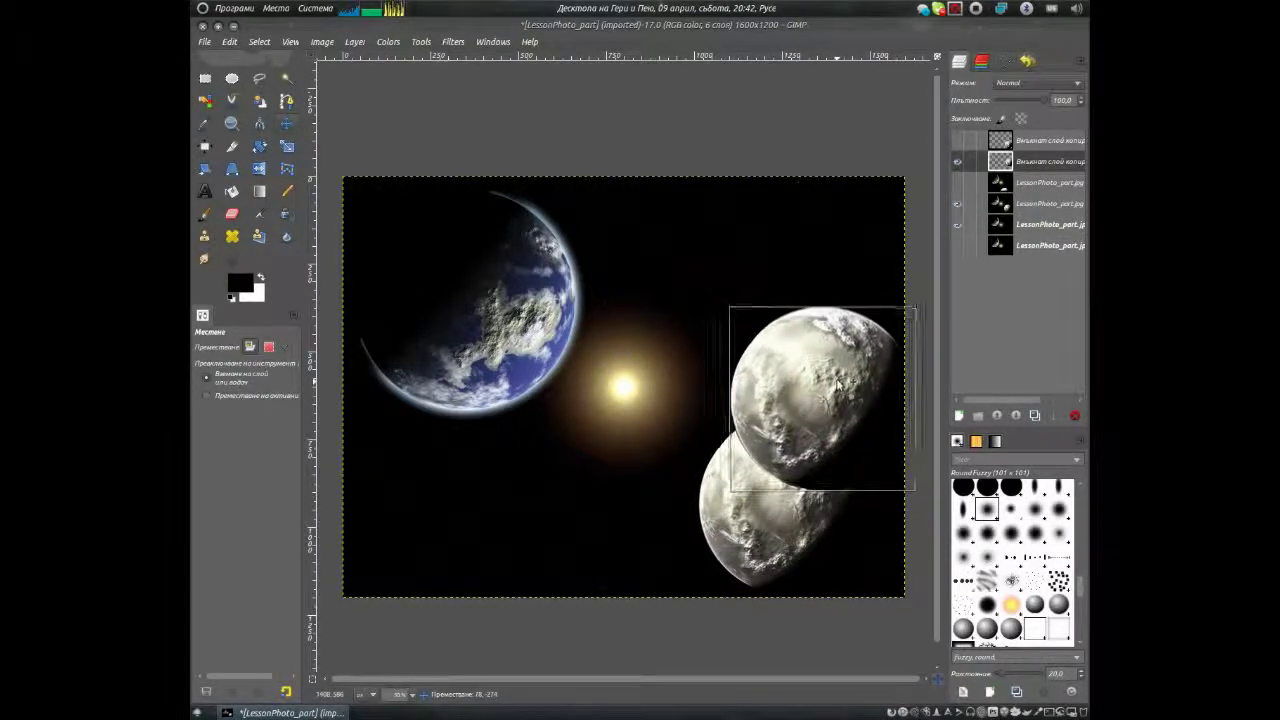
{"action": "left_click_drag", "start_coordinate": [846, 398], "coordinate": [843, 396]}
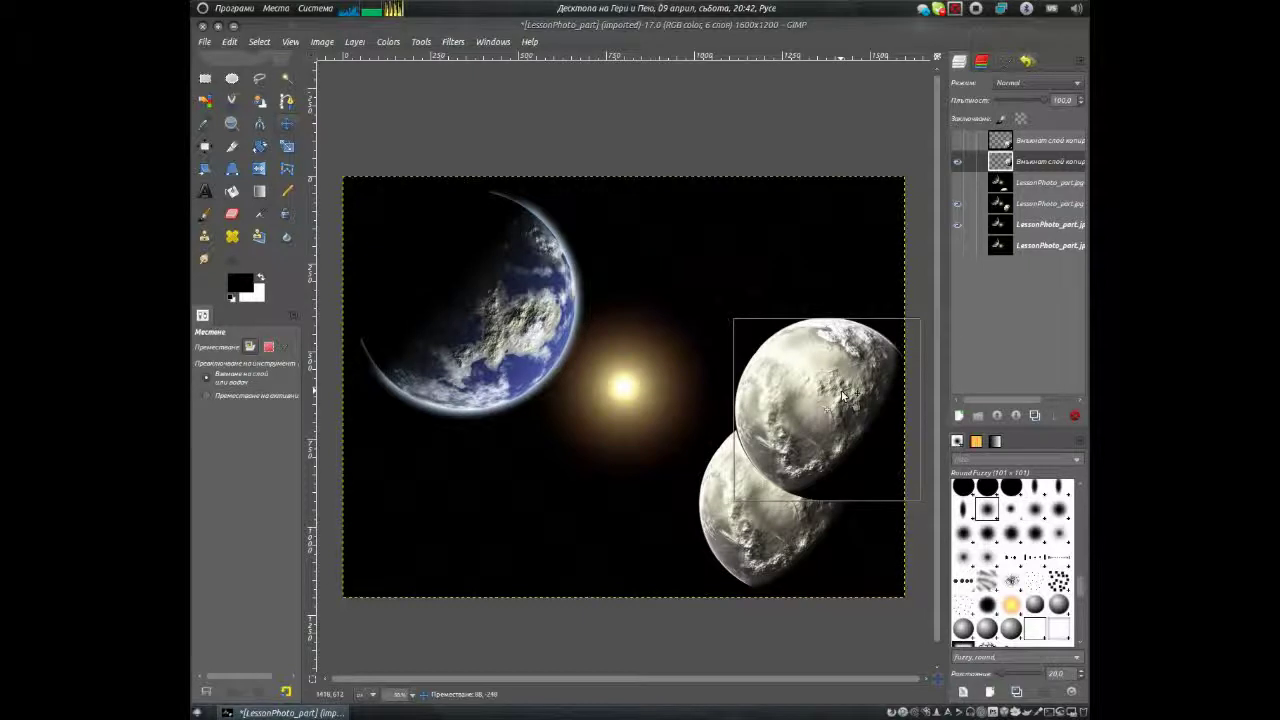
Step: Rotate the raised planet copy to a tilt of about -28°
{"action": "left_click", "coordinate": [259, 146]}
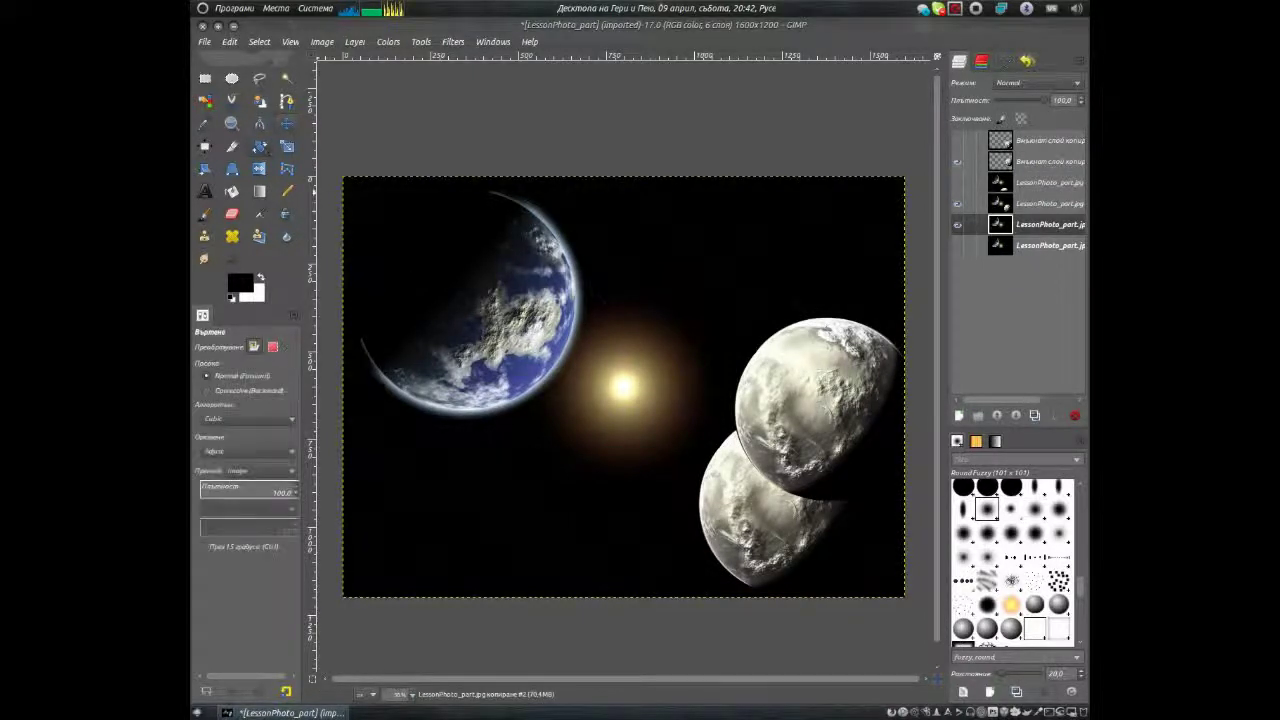
{"action": "left_click", "coordinate": [802, 434]}
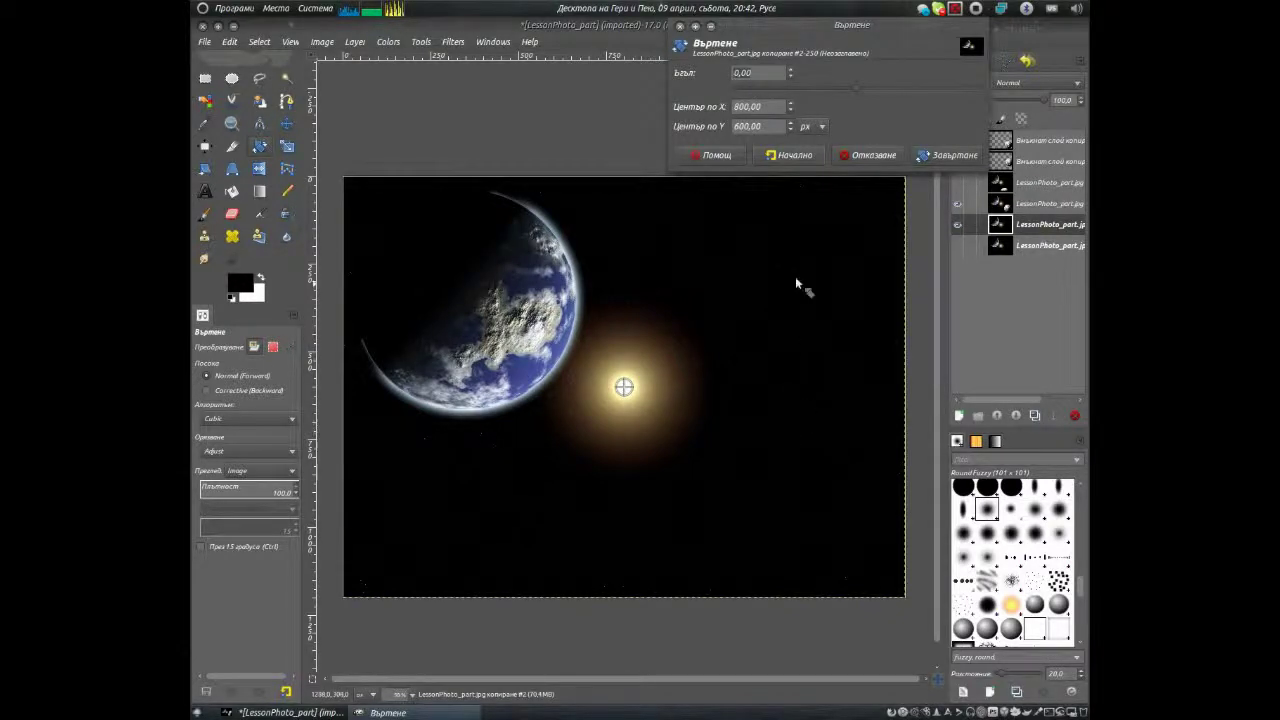
{"action": "left_click", "coordinate": [866, 155]}
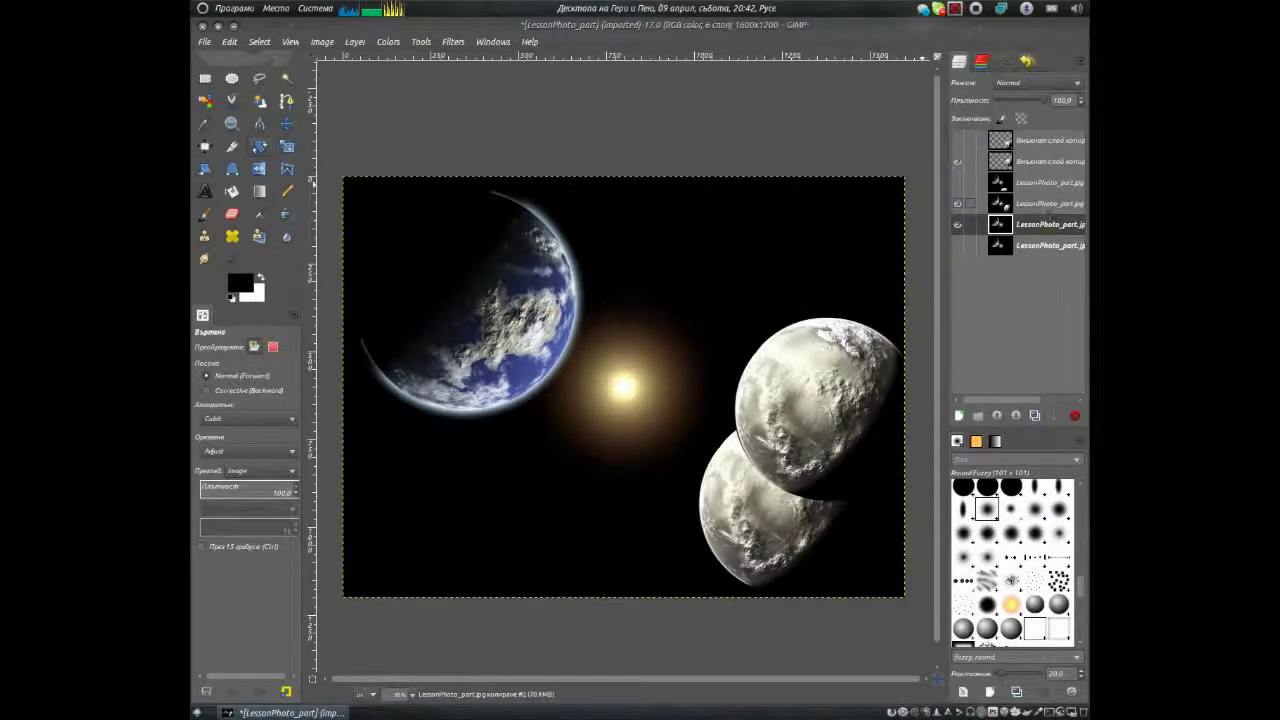
{"action": "left_click", "coordinate": [1053, 165]}
{"action": "left_click", "coordinate": [858, 405]}
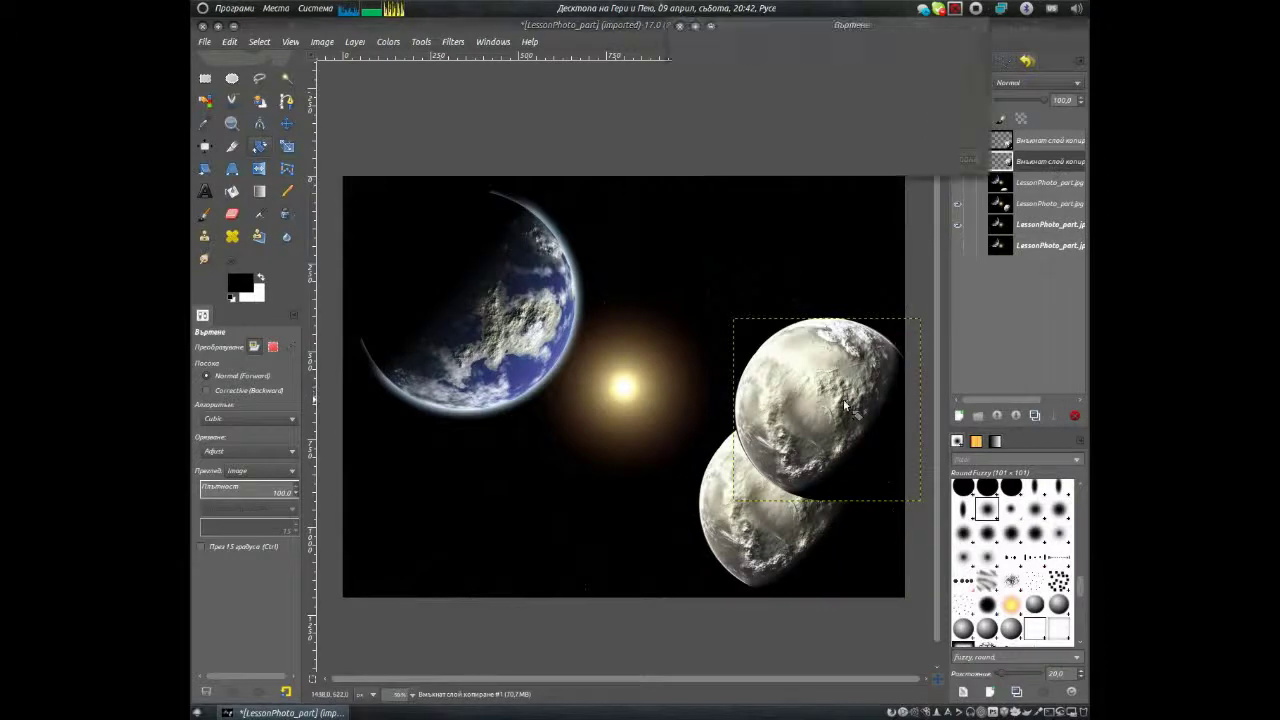
{"action": "left_click_drag", "start_coordinate": [760, 440], "coordinate": [798, 462]}
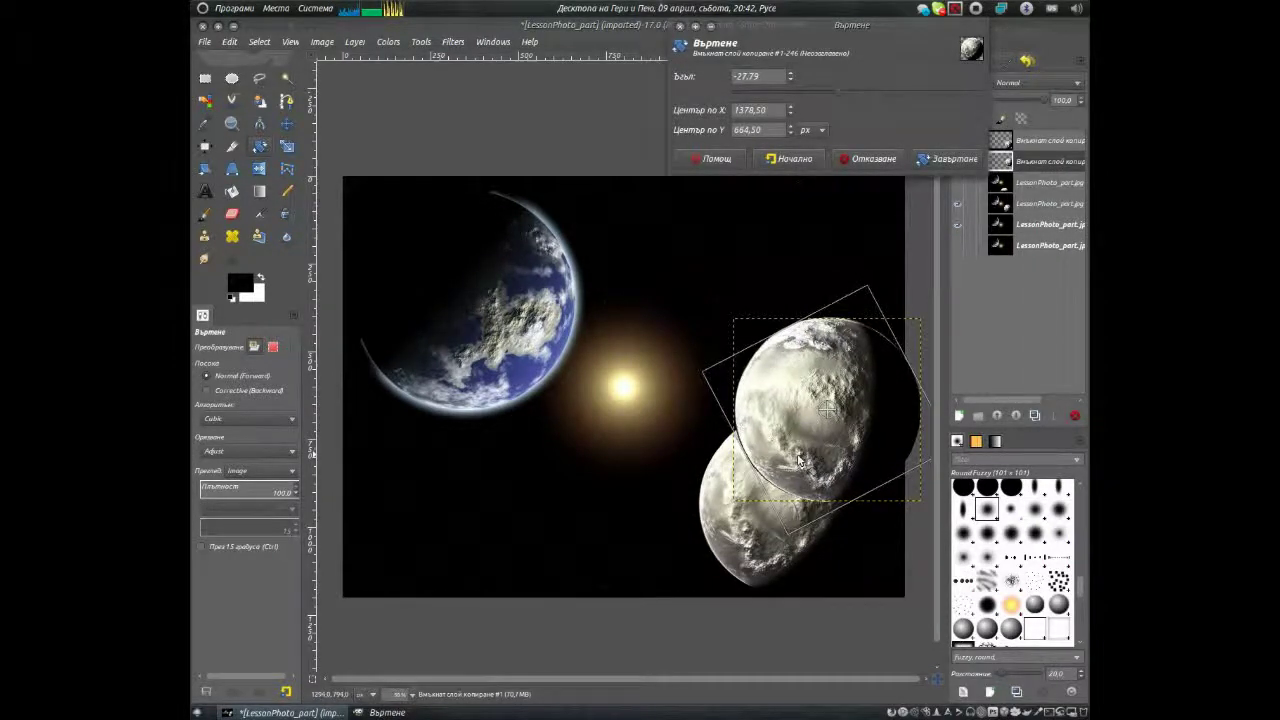
{"action": "left_click", "coordinate": [946, 159]}
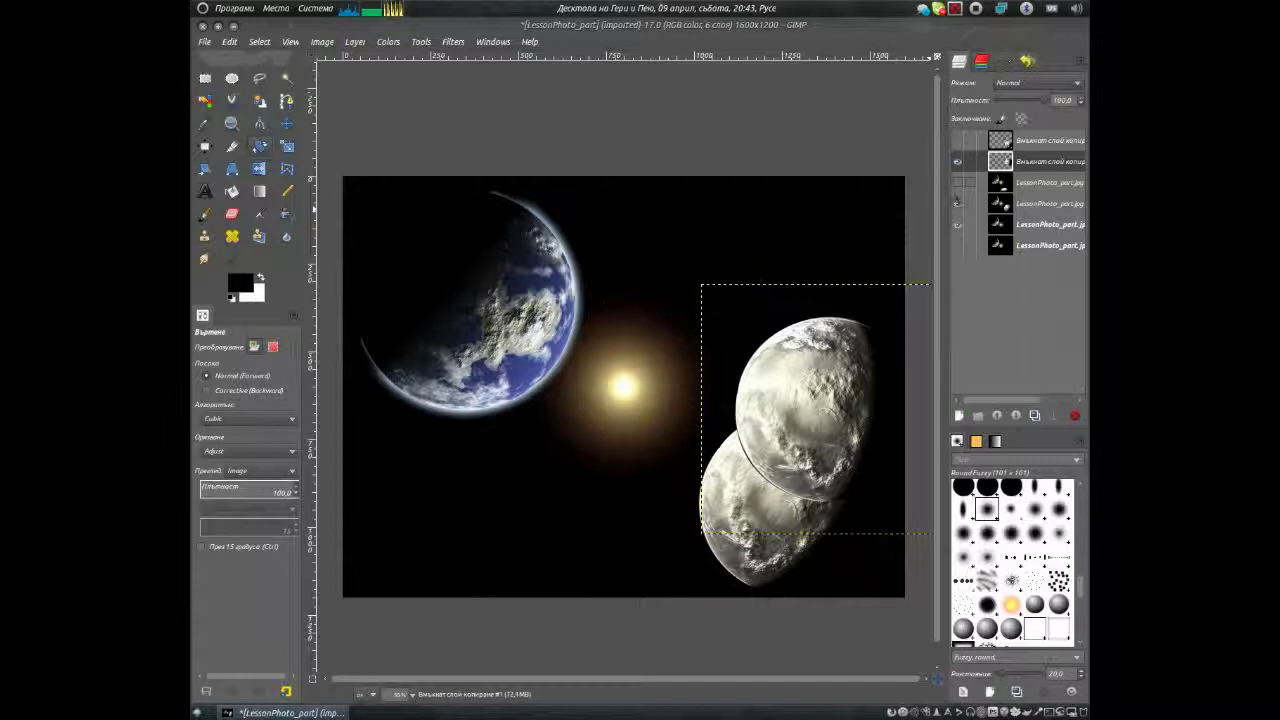
Step: Hide the lower planet copy, merge visible layers into a third frame, and duplicate the background
{"action": "left_click", "coordinate": [957, 203]}
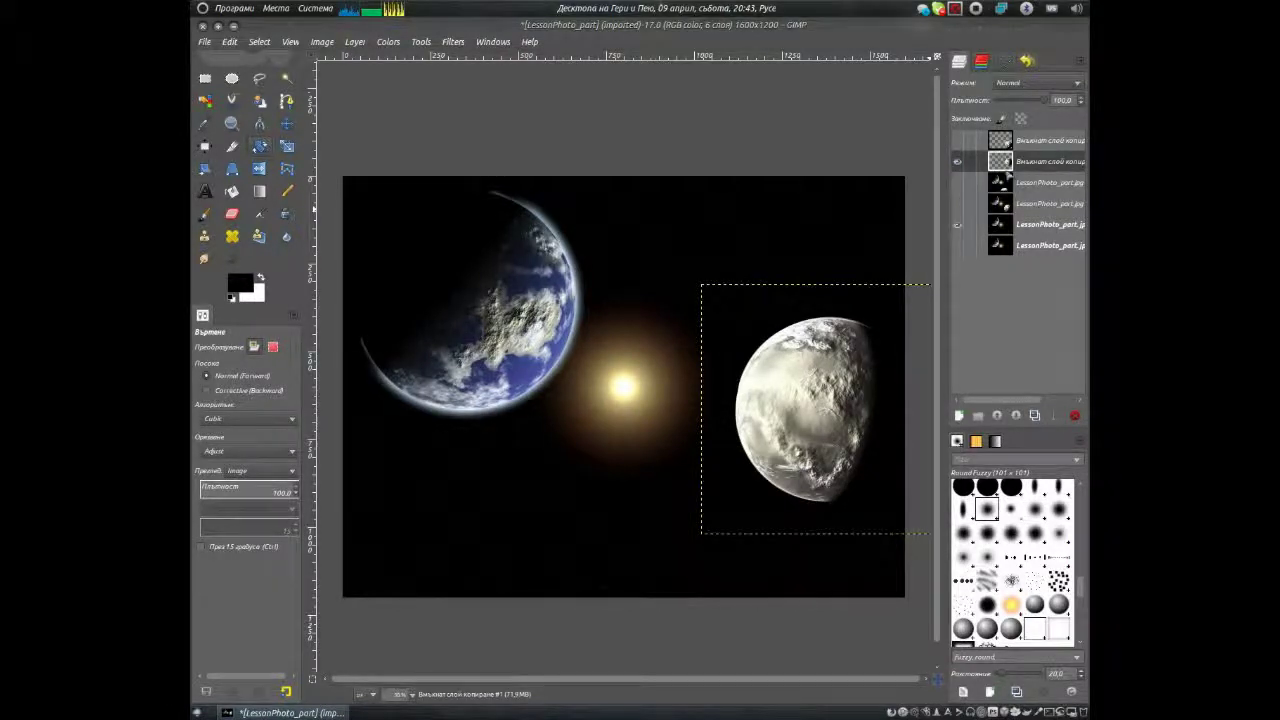
{"action": "right_click", "coordinate": [1024, 161]}
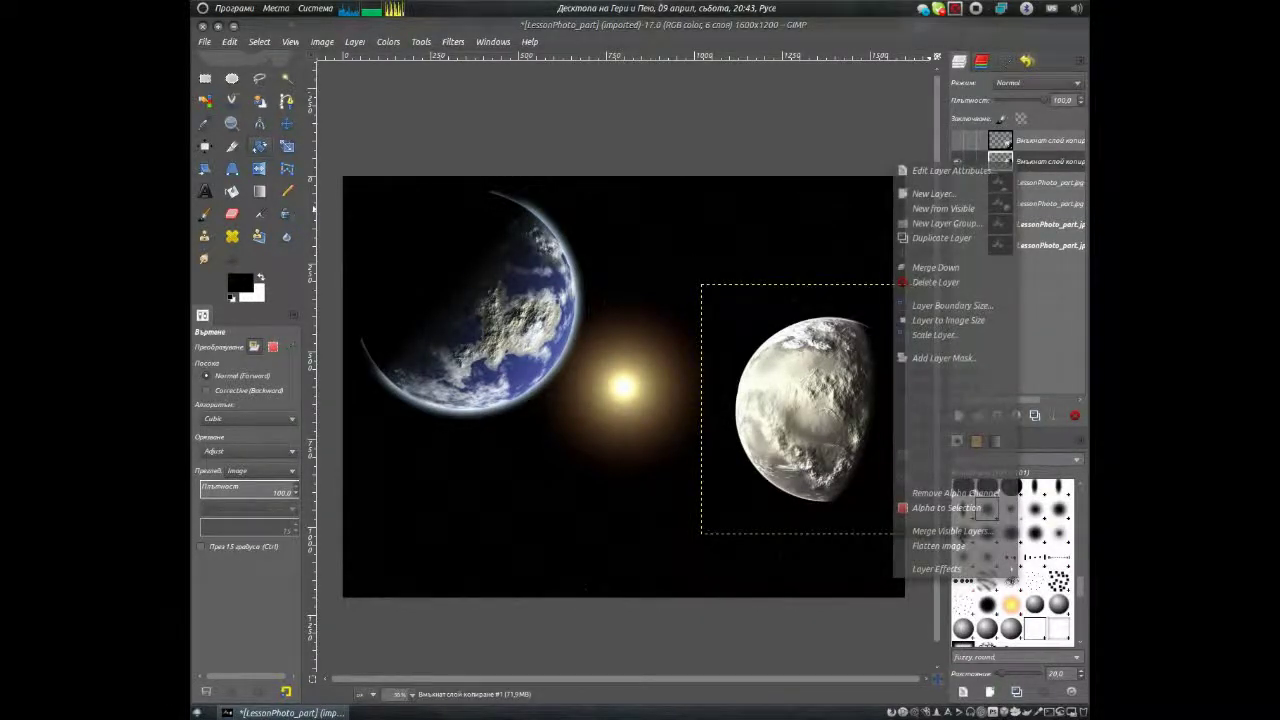
{"action": "left_click", "coordinate": [962, 537]}
{"action": "left_click", "coordinate": [728, 433]}
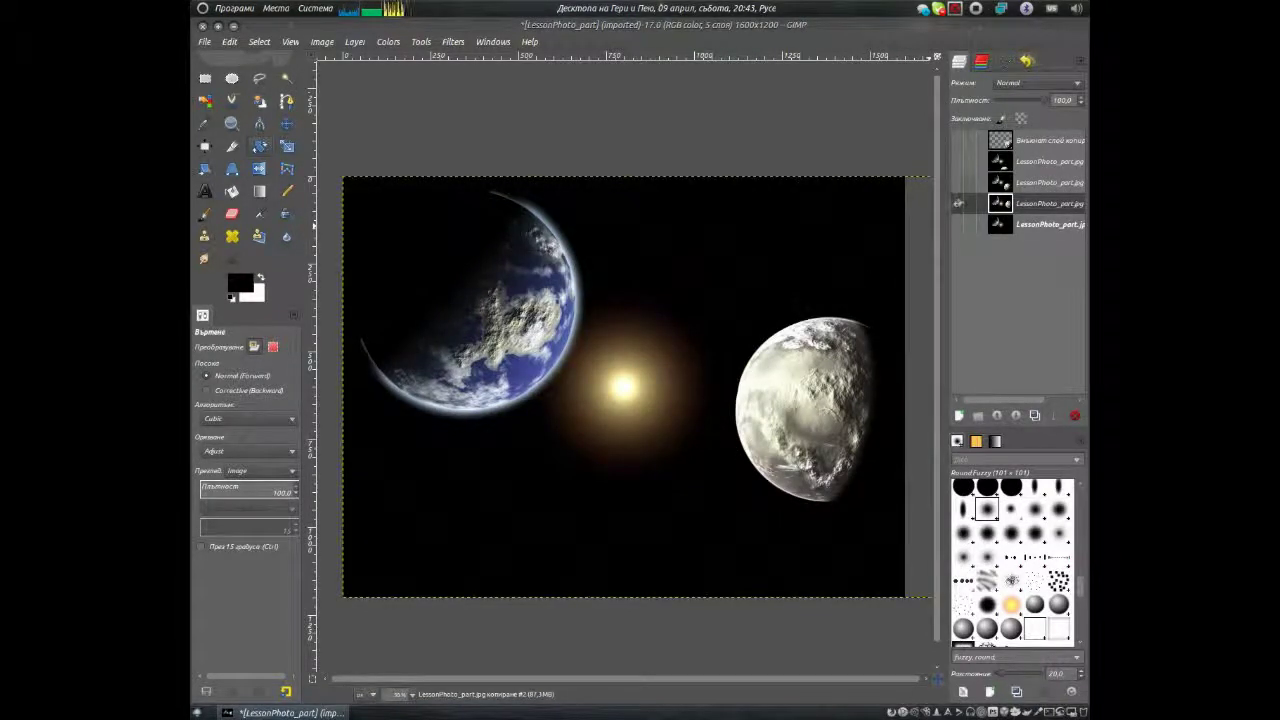
{"action": "left_click", "coordinate": [1045, 224]}
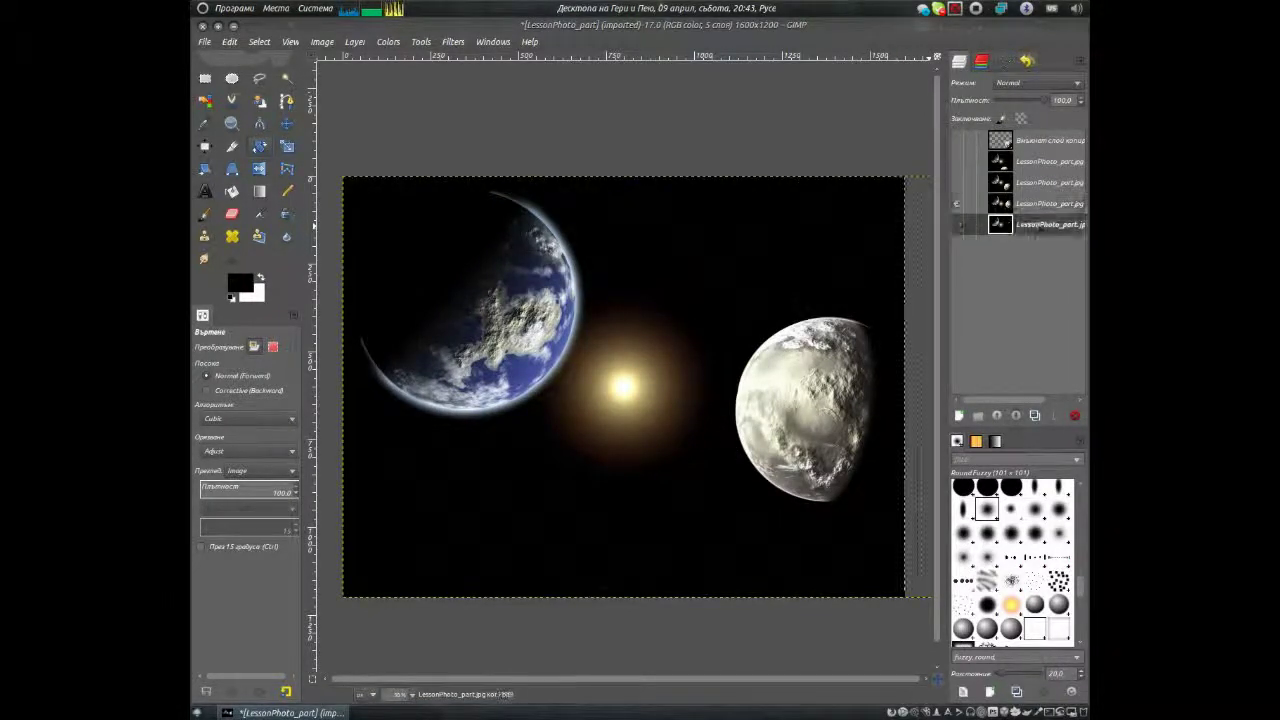
{"action": "left_click", "coordinate": [1034, 415]}
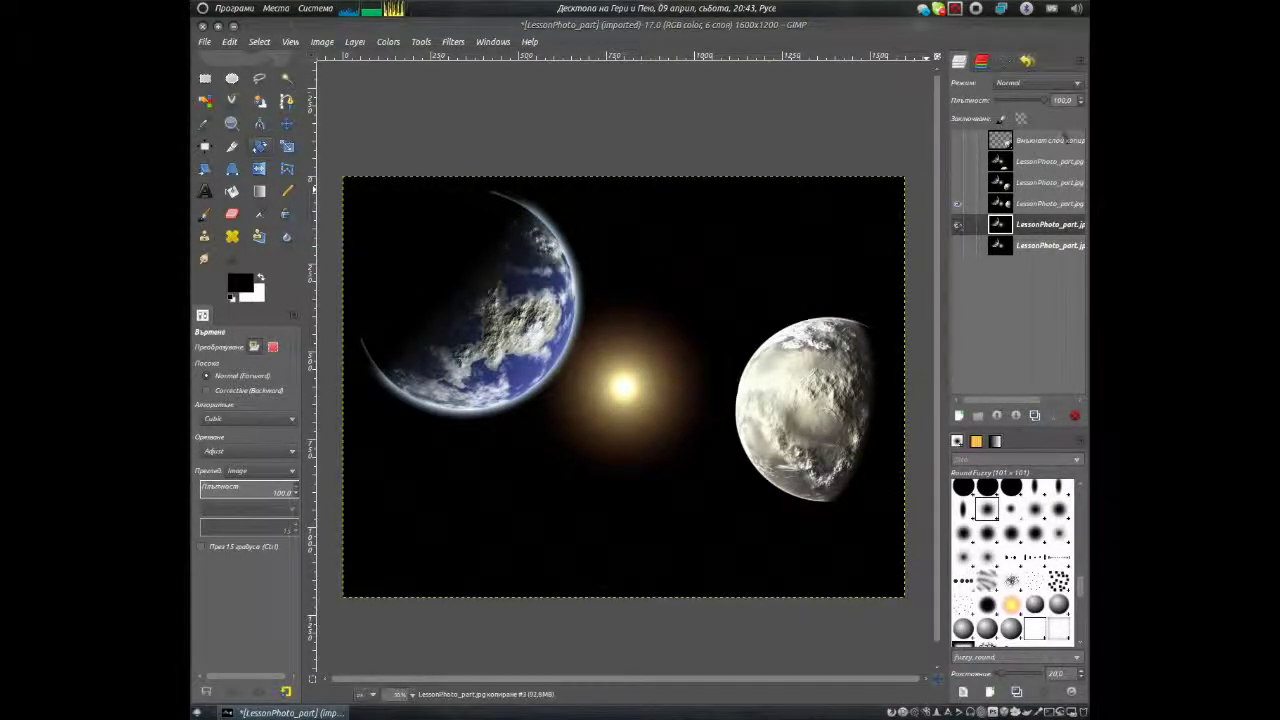
{"action": "left_click", "coordinate": [1063, 141]}
Step: Duplicate the planet copy, show it, and move it to the upper right corner
{"action": "left_click", "coordinate": [1034, 415]}
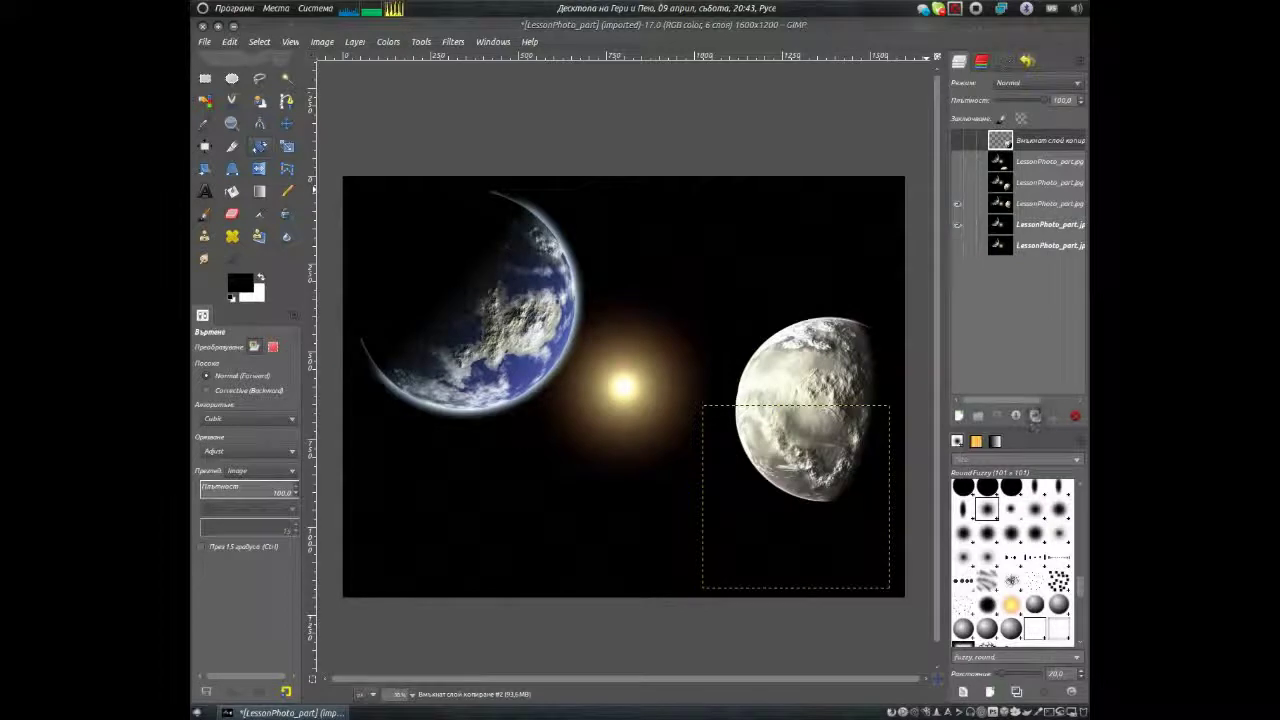
{"action": "left_click", "coordinate": [957, 161]}
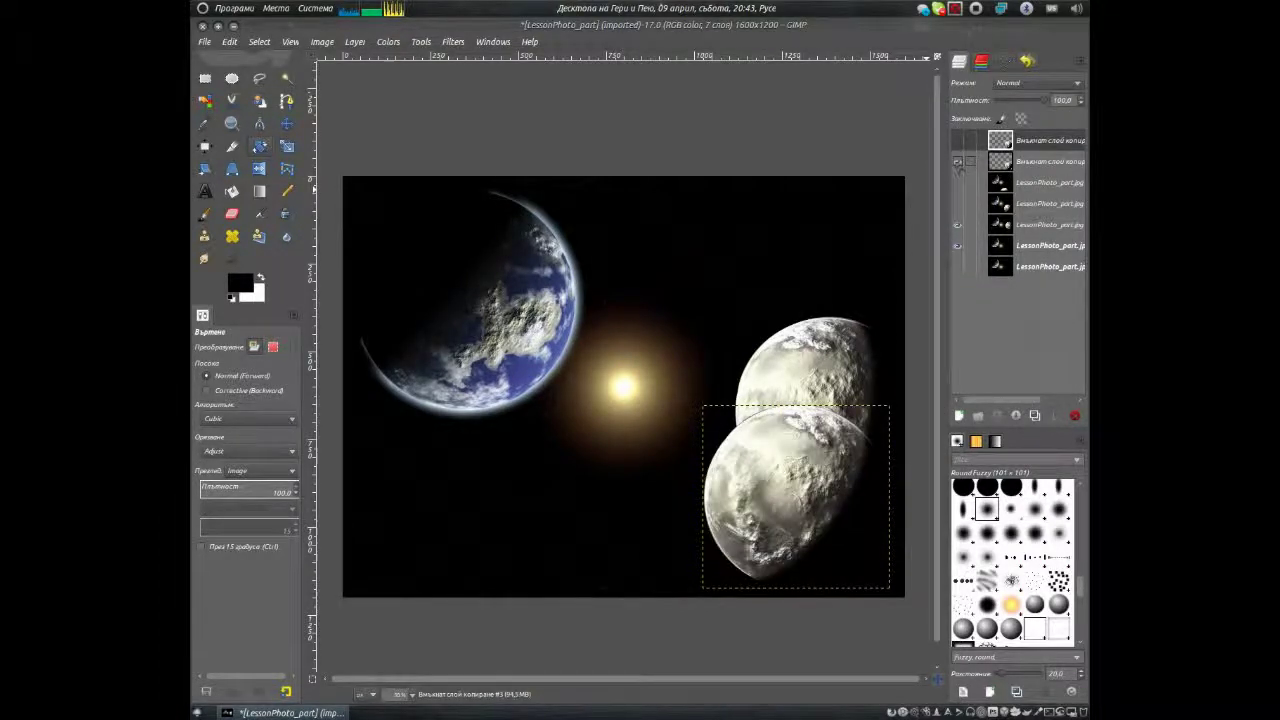
{"action": "left_click", "coordinate": [287, 123]}
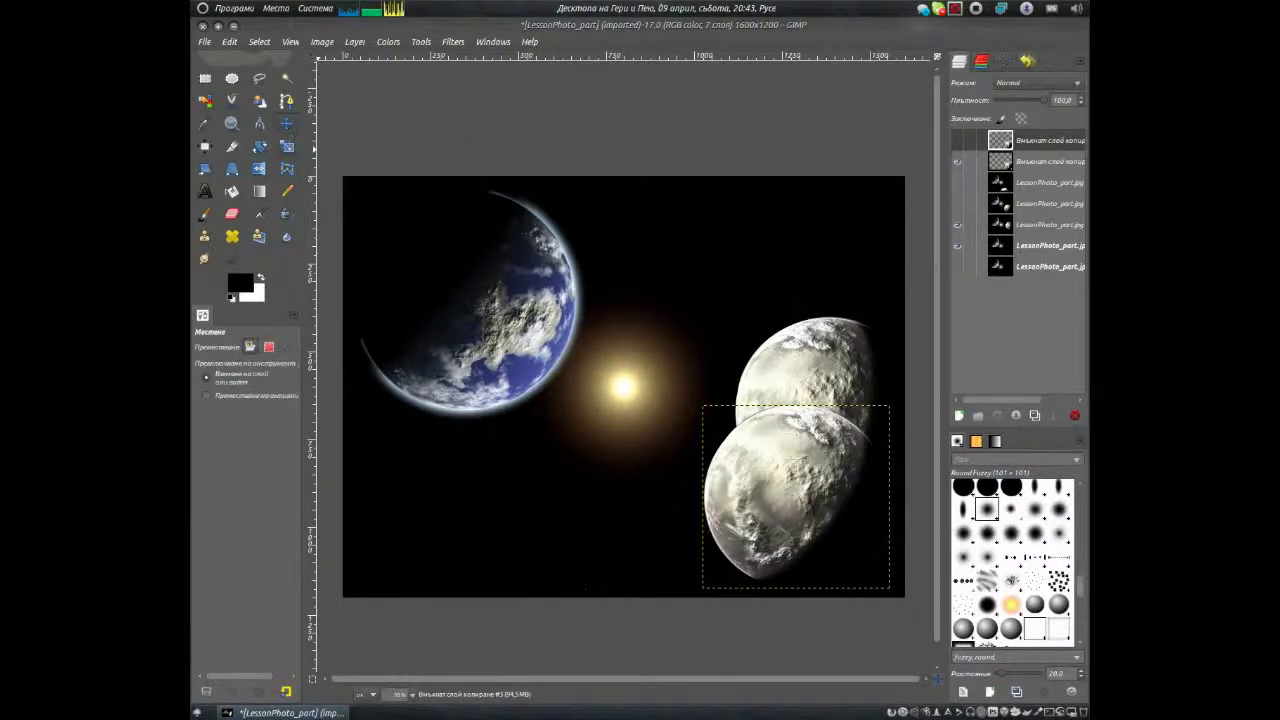
{"action": "left_click_drag", "start_coordinate": [866, 488], "coordinate": [883, 257]}
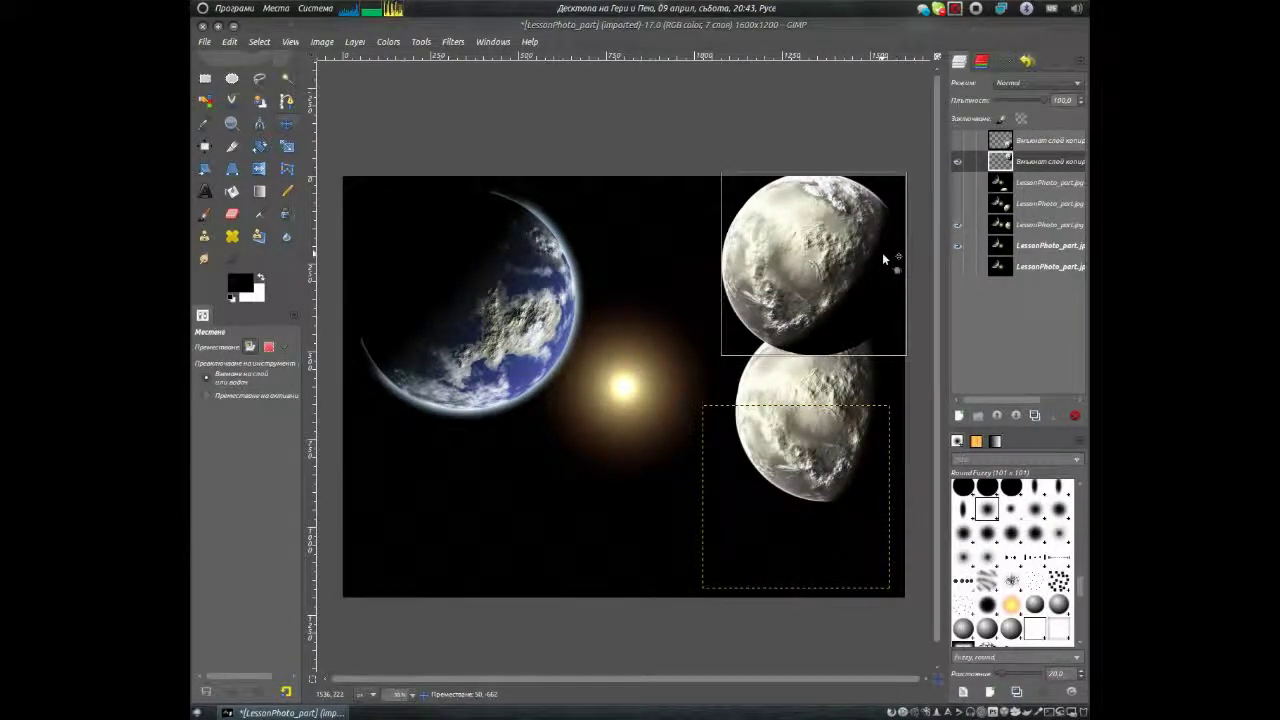
Step: Rotate the upper-right planet copy to a new tilt and hide the lower planet copy
{"action": "key", "text": "Page_Up"}
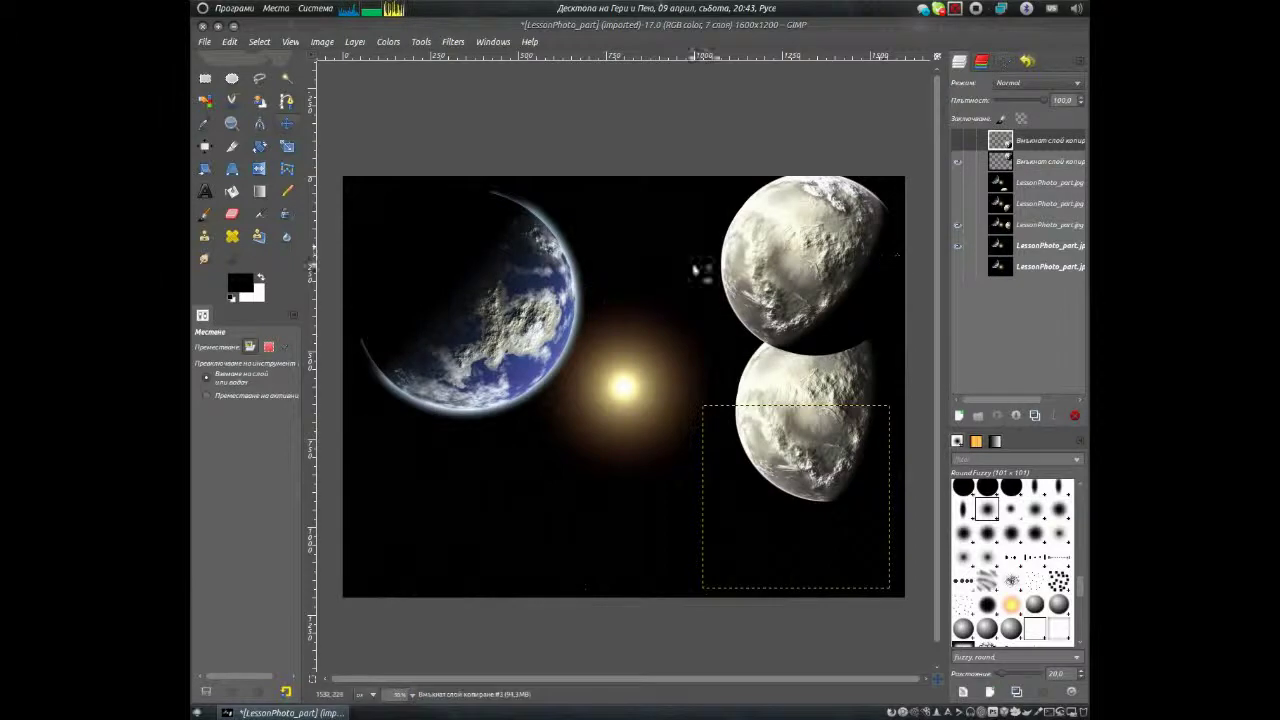
{"action": "key", "text": "shift+r"}
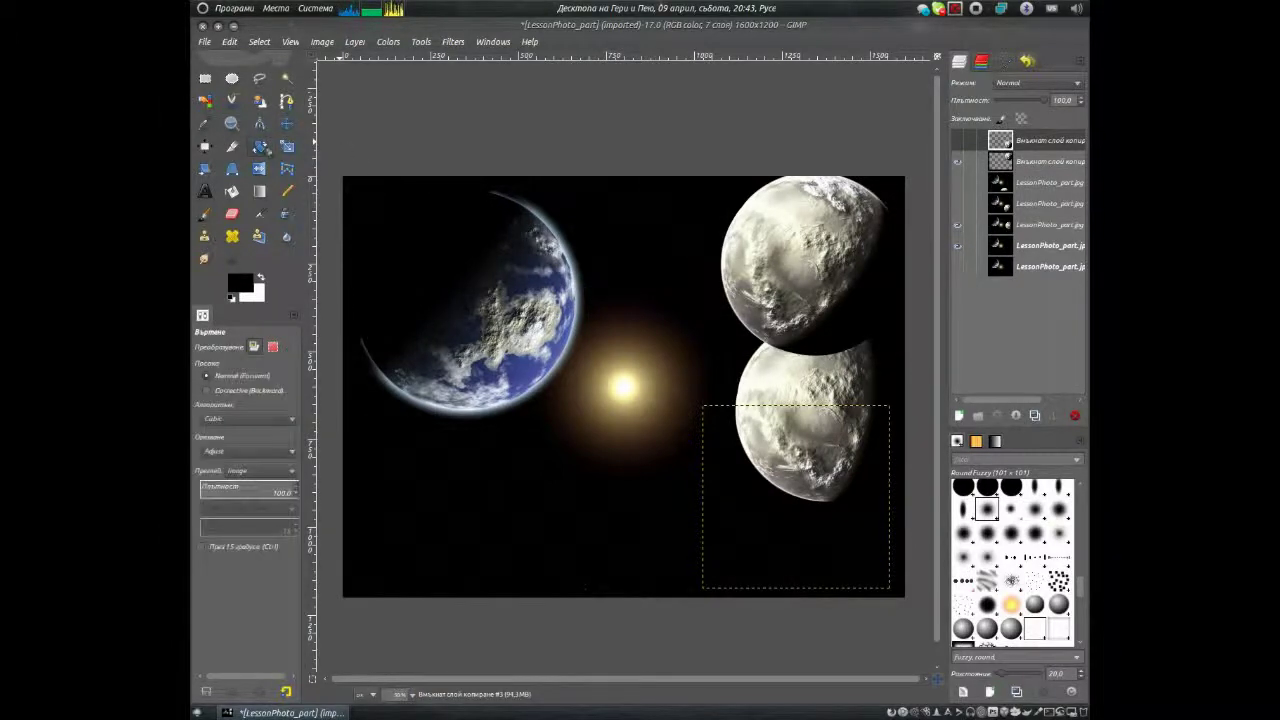
{"action": "left_click", "coordinate": [782, 279]}
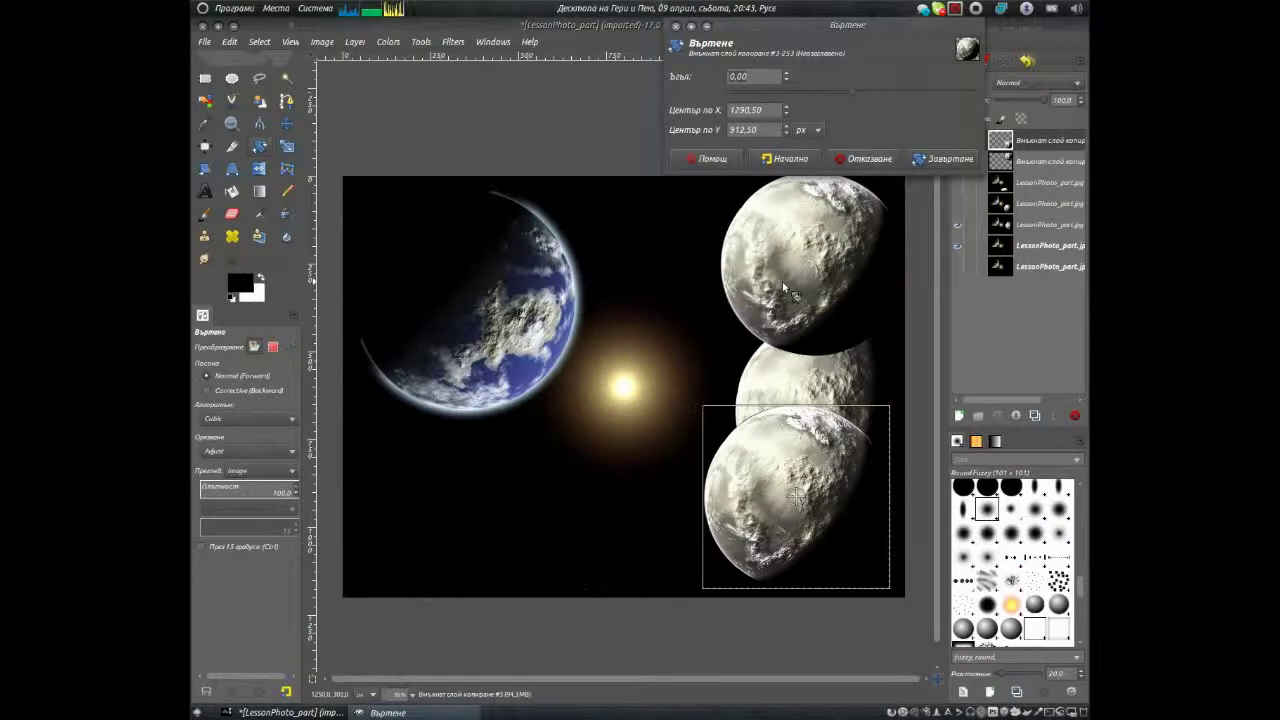
{"action": "left_click", "coordinate": [862, 155]}
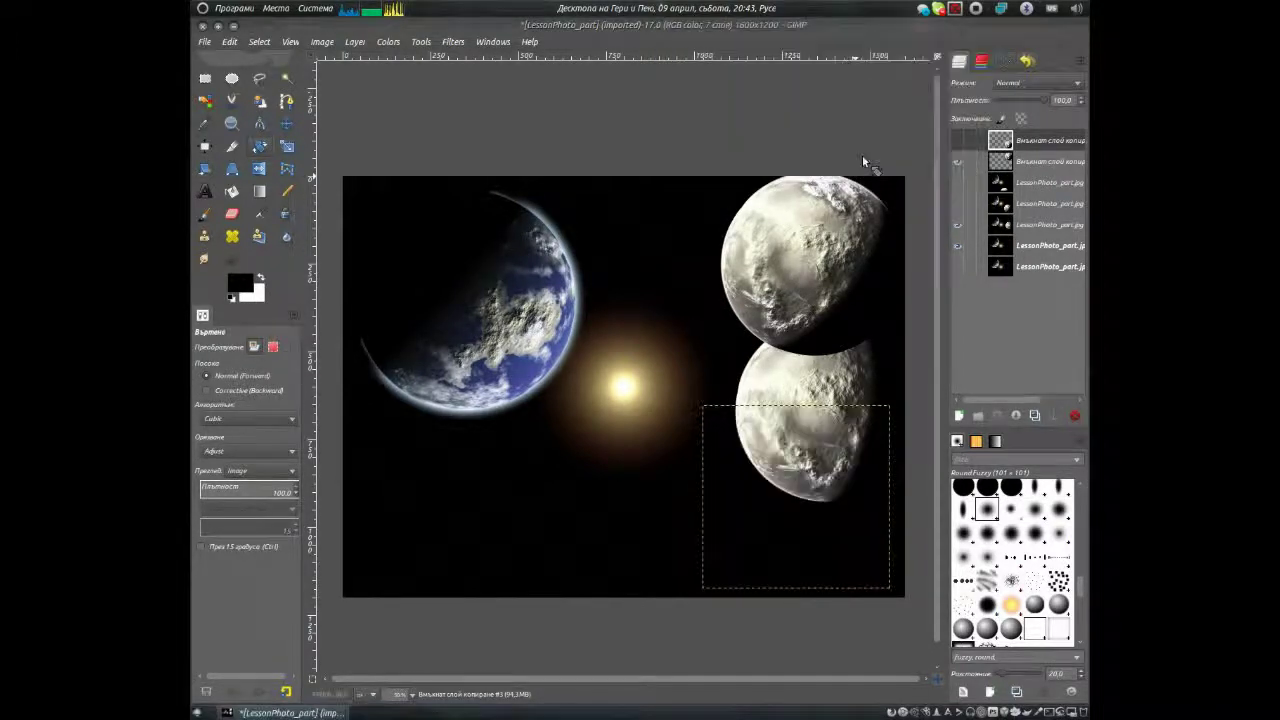
{"action": "left_click", "coordinate": [1000, 161]}
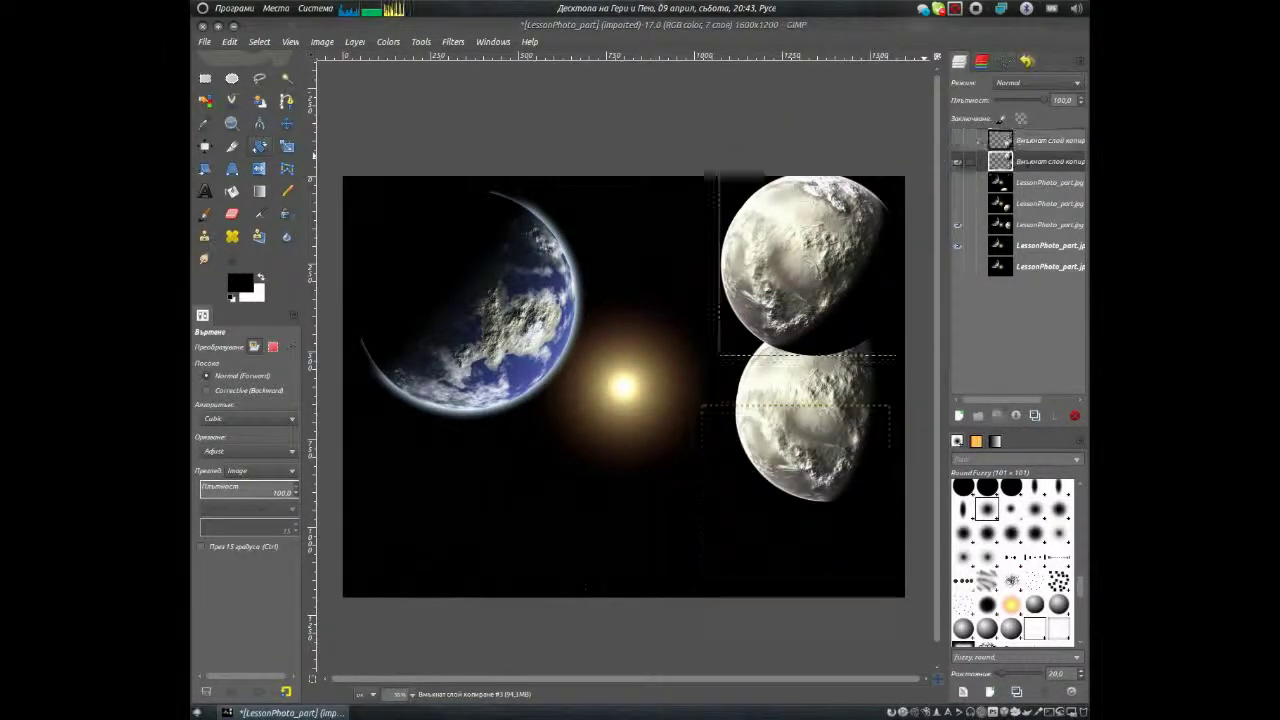
{"action": "left_click", "coordinate": [780, 265]}
{"action": "left_click_drag", "start_coordinate": [812, 262], "coordinate": [792, 320]}
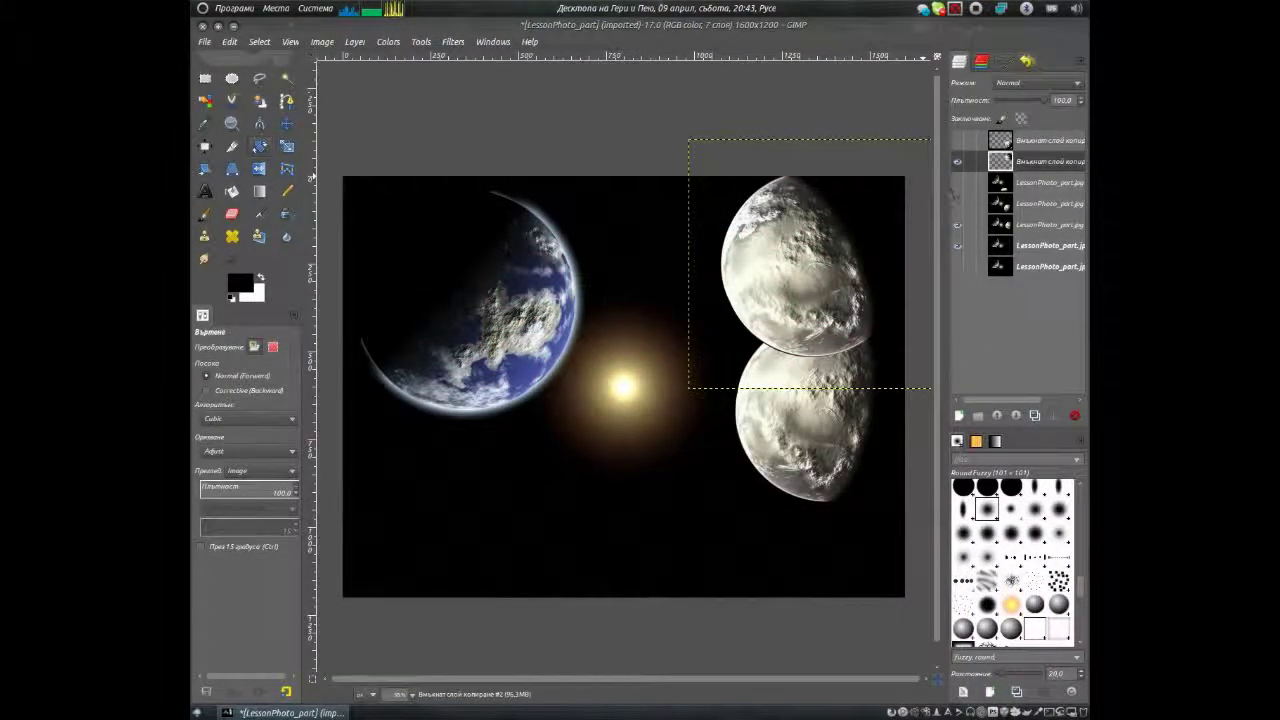
{"action": "left_click", "coordinate": [958, 225]}
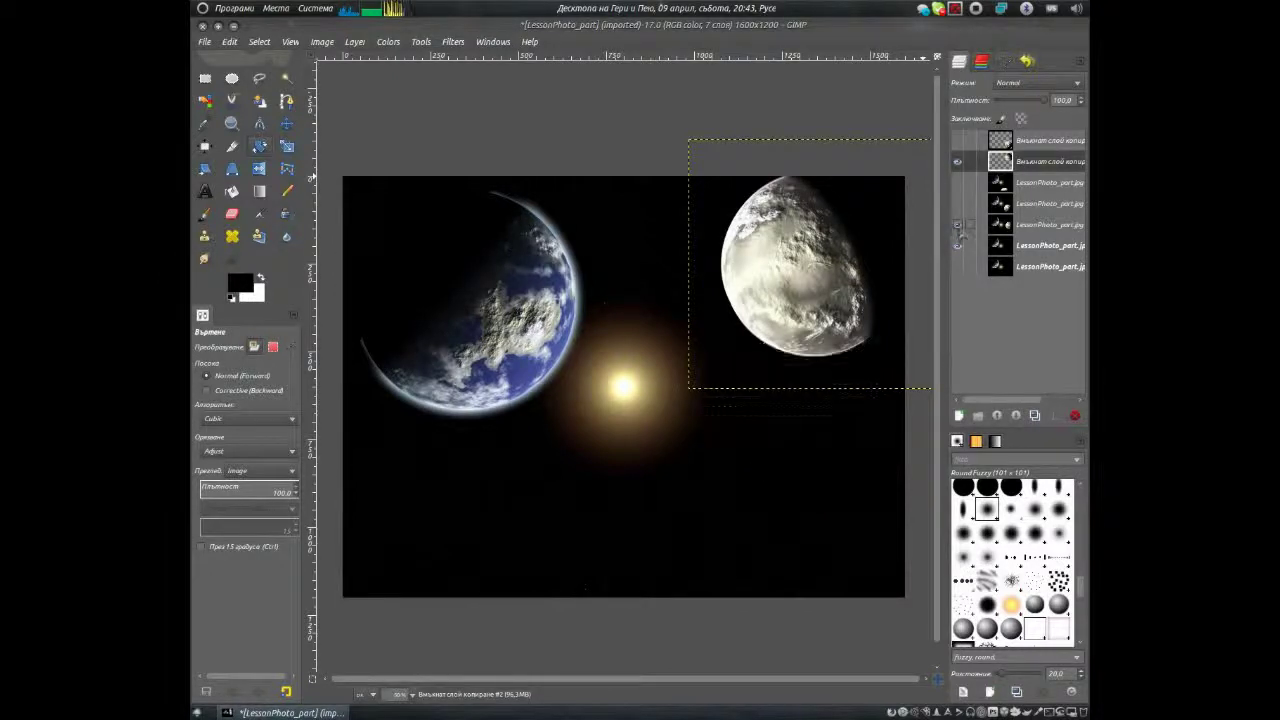
Step: Merge the visible layers into the frame with the upper-right planet
{"action": "right_click", "coordinate": [945, 165]}
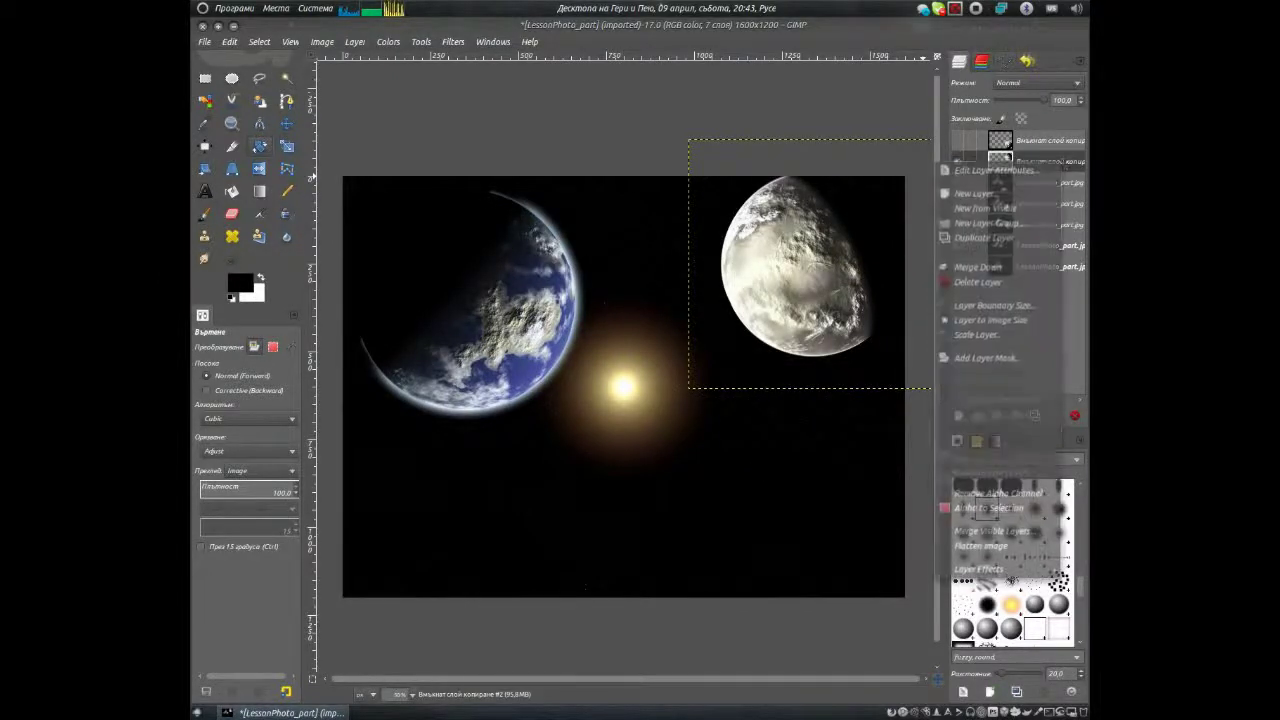
{"action": "left_click", "coordinate": [990, 531]}
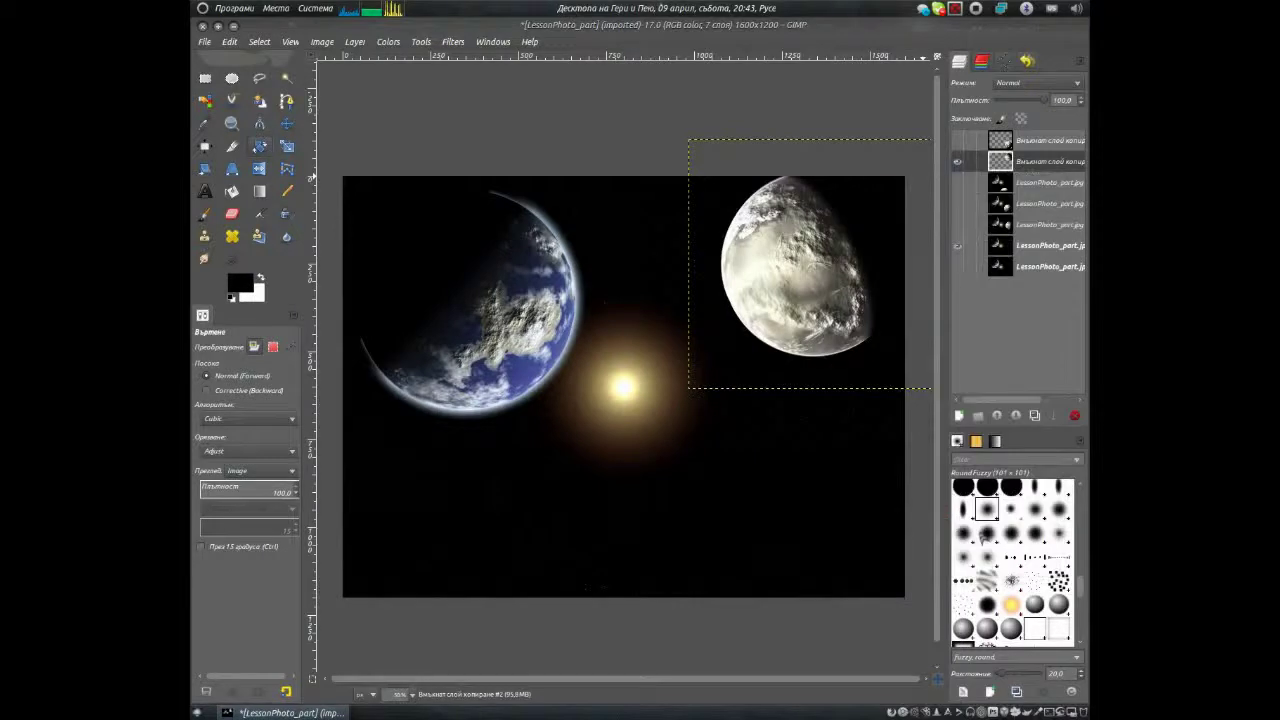
{"action": "left_click", "coordinate": [720, 434]}
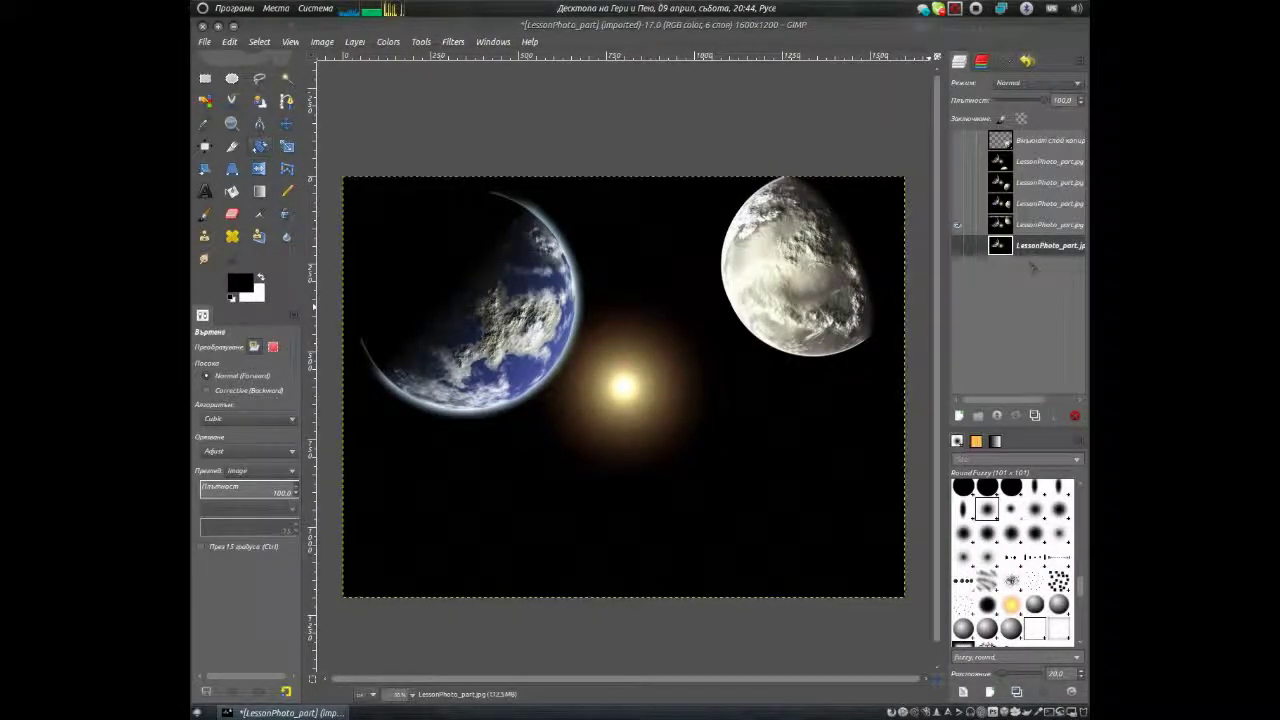
Step: Duplicate the background and pasted planet layers and make the new planet copy visible
{"action": "left_click", "coordinate": [1035, 415]}
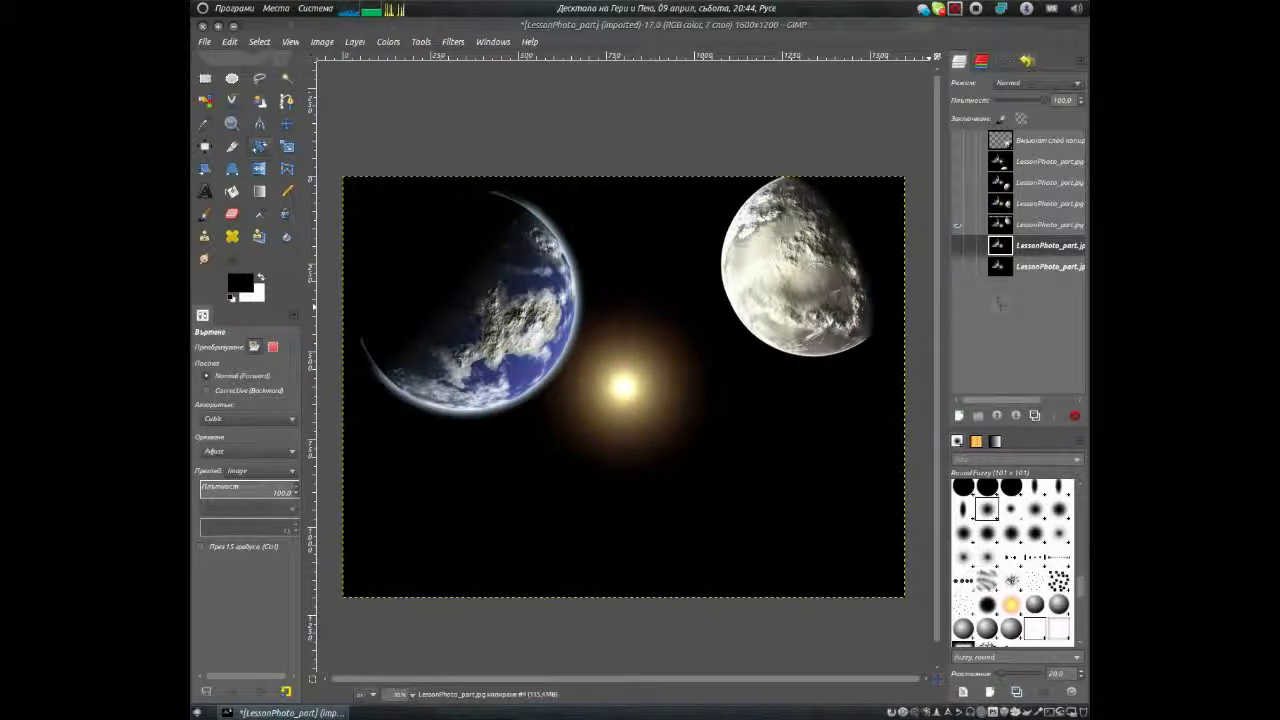
{"action": "left_click", "coordinate": [1050, 140]}
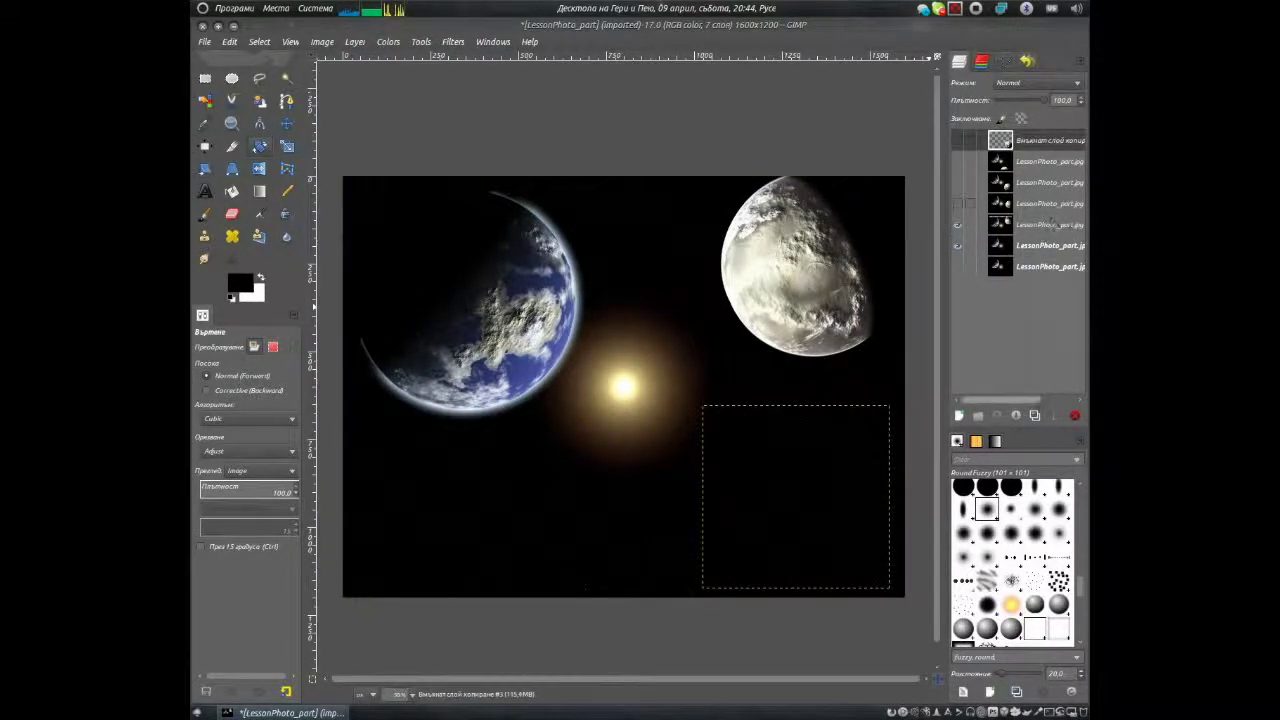
{"action": "left_click", "coordinate": [1035, 415]}
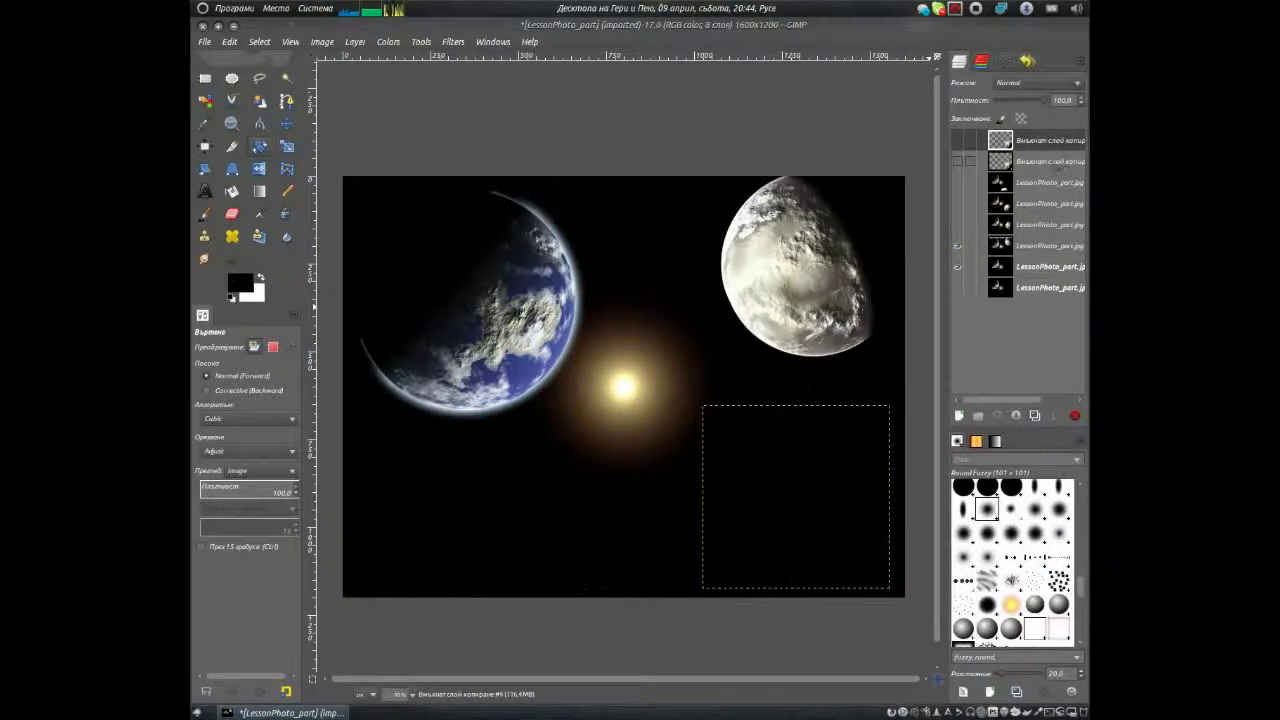
{"action": "left_click", "coordinate": [1009, 166]}
{"action": "left_click", "coordinate": [957, 161]}
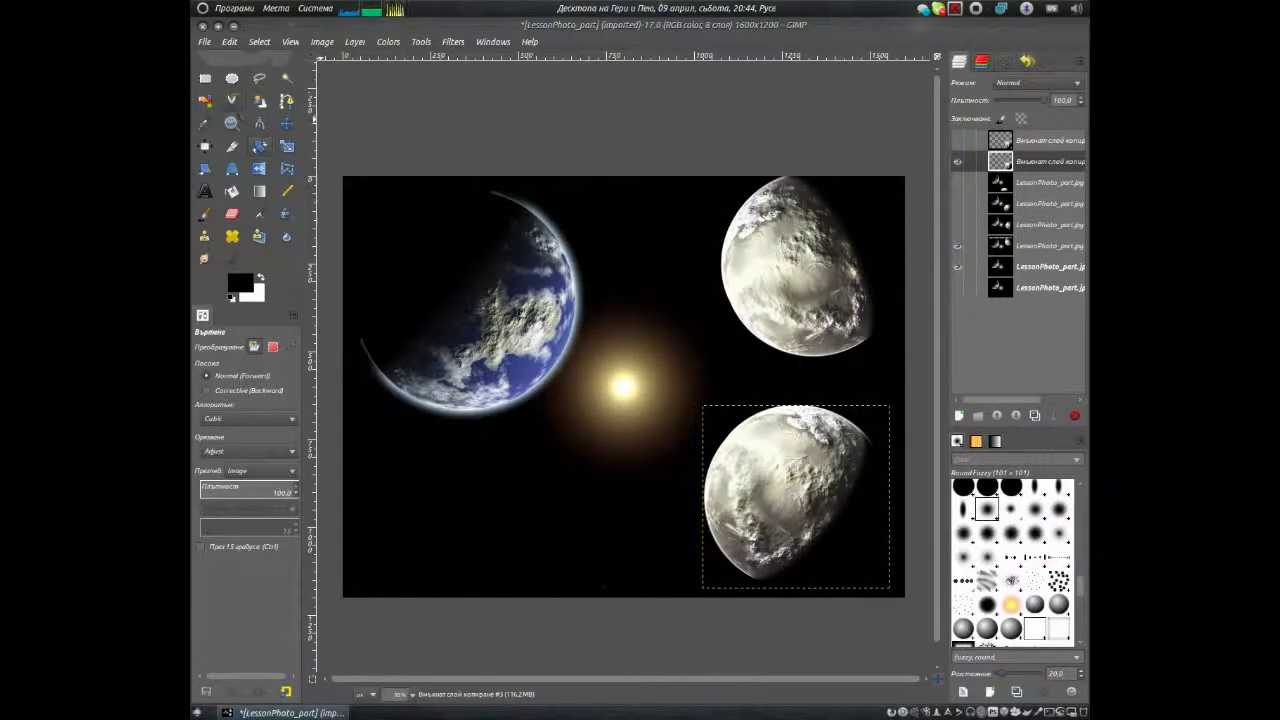
Step: Move the planet copy up to the top edge and rotate it about -90°
{"action": "key", "text": "m"}
{"action": "mouse_move", "coordinate": [779, 460]}
{"action": "left_mouse_down"}
{"action": "mouse_move", "coordinate": [800, 237]}
{"action": "mouse_move", "coordinate": [762, 135]}
{"action": "left_mouse_up"}
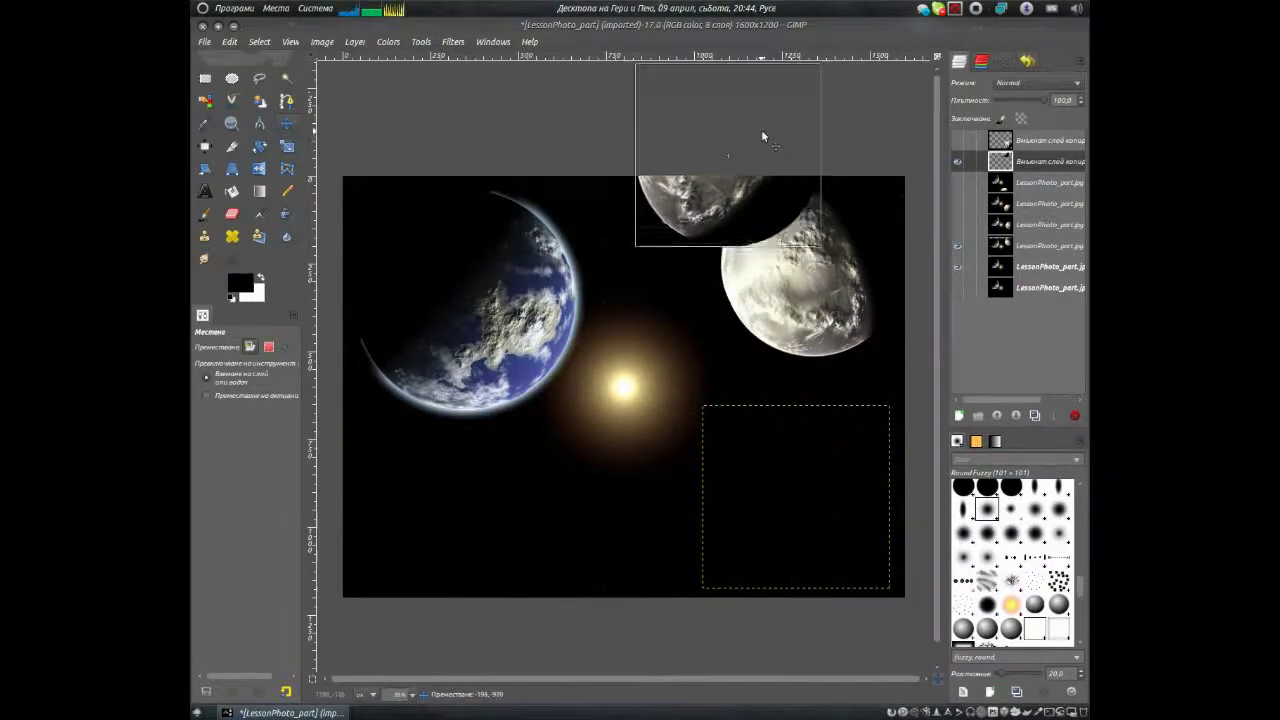
{"action": "left_click_drag", "start_coordinate": [761, 129], "coordinate": [758, 127]}
{"action": "left_click", "coordinate": [259, 147]}
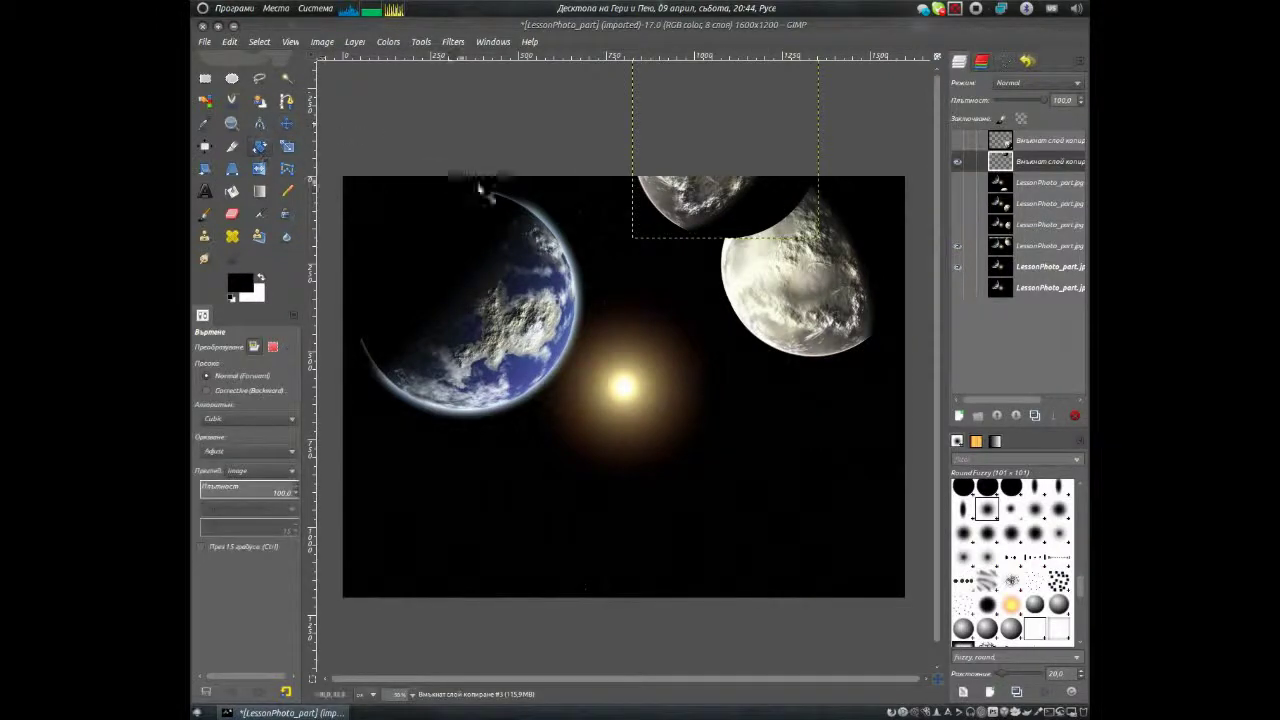
{"action": "mouse_move", "coordinate": [656, 214]}
{"action": "left_mouse_down"}
{"action": "mouse_move", "coordinate": [688, 228]}
{"action": "mouse_move", "coordinate": [778, 215]}
{"action": "left_mouse_up"}
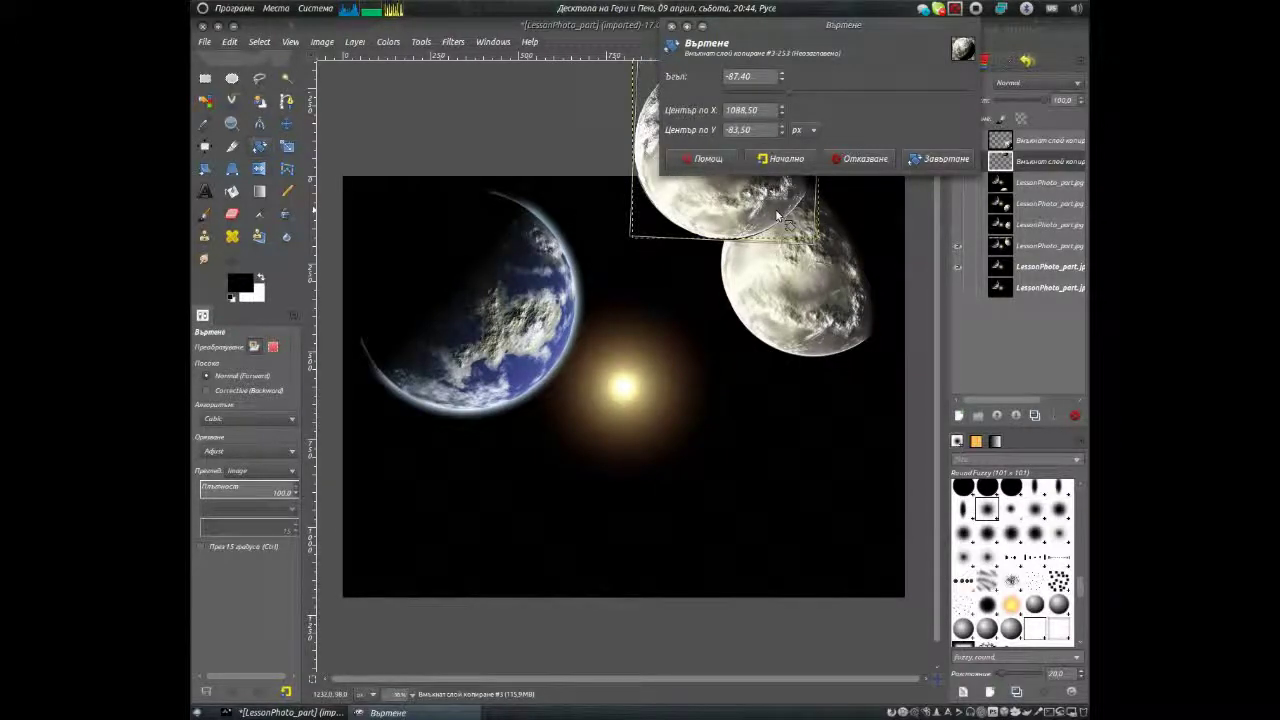
{"action": "left_click_drag", "start_coordinate": [778, 215], "coordinate": [836, 206]}
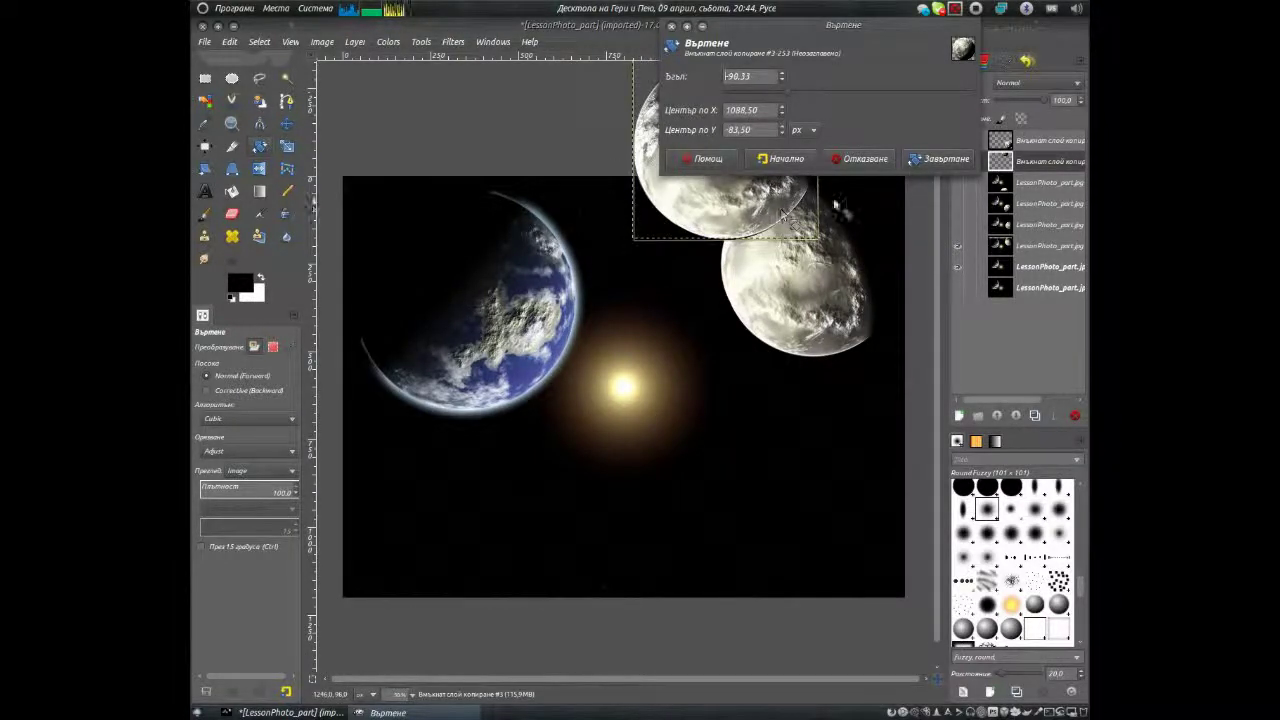
{"action": "left_click", "coordinate": [920, 159]}
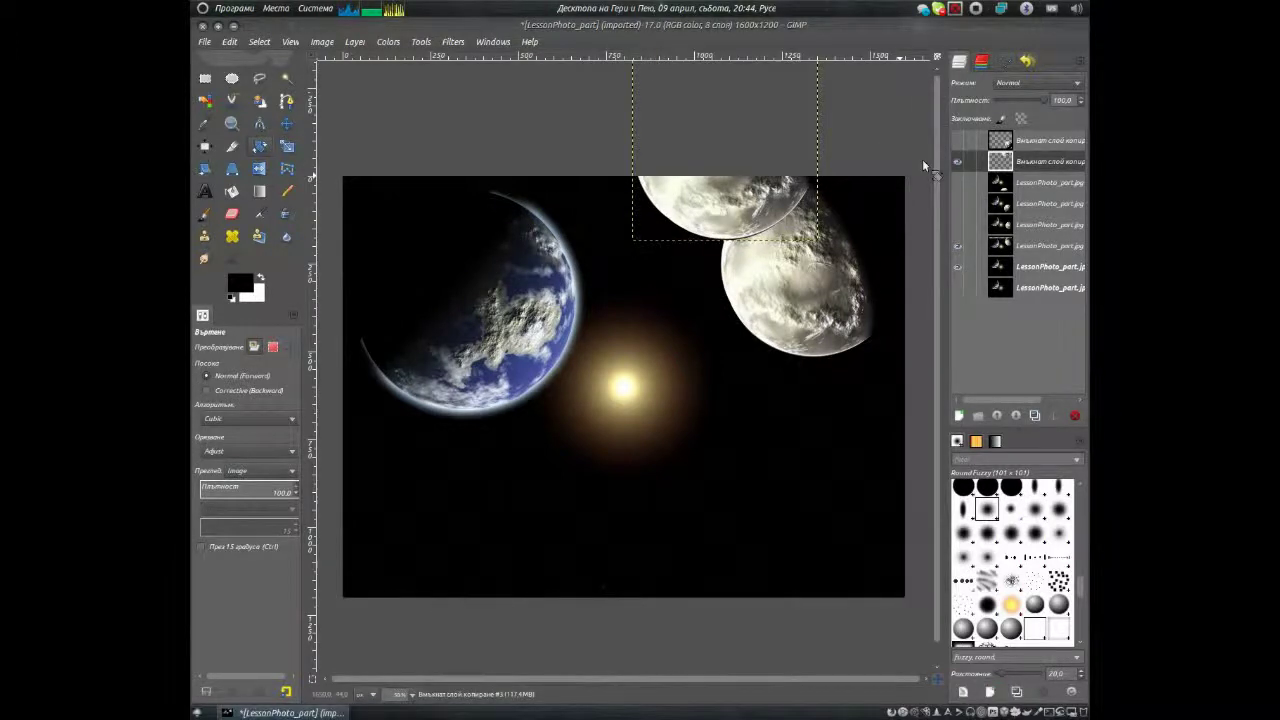
Step: Hide the upper-right planet layer and merge the visible top-edge view into one frame
{"action": "left_click", "coordinate": [958, 245]}
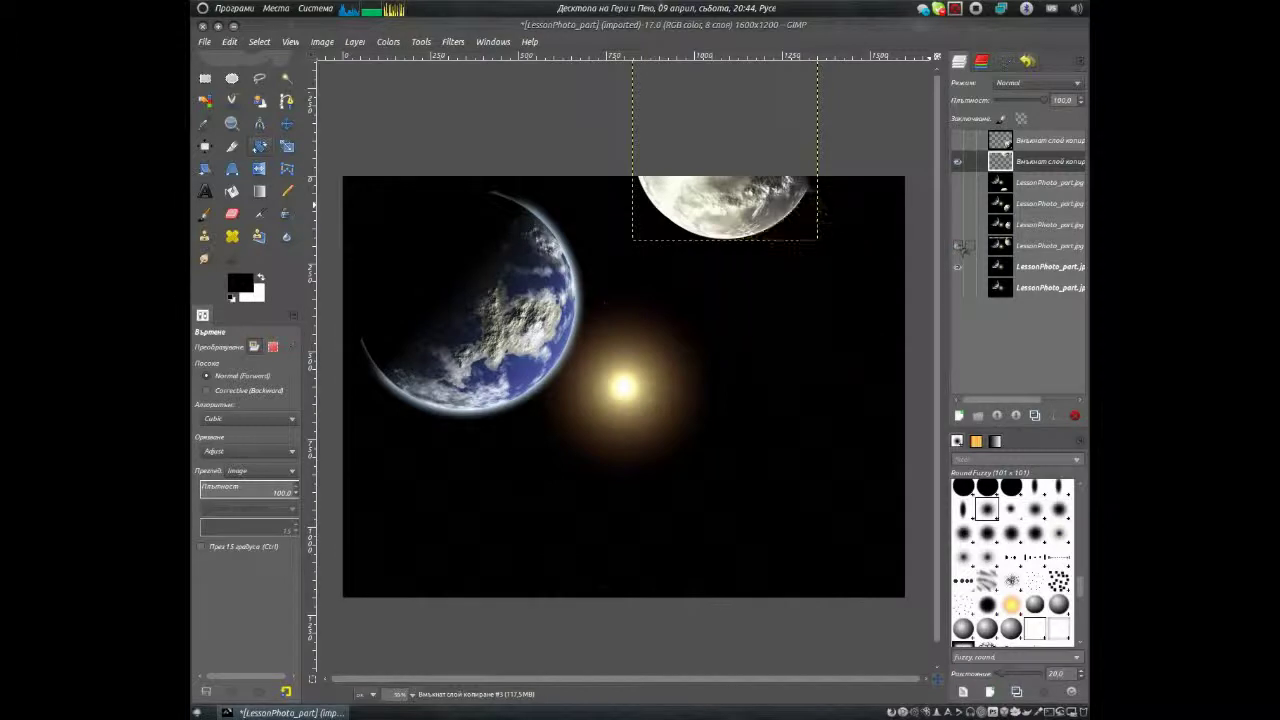
{"action": "right_click", "coordinate": [1050, 168]}
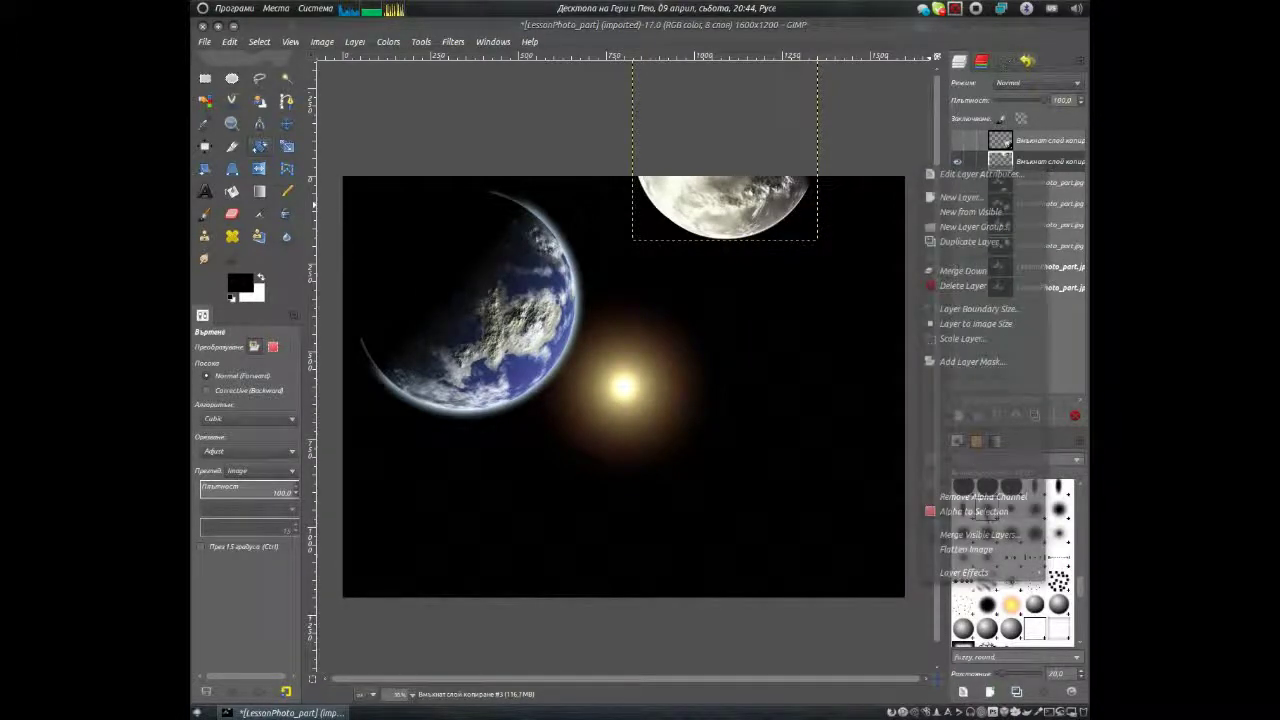
{"action": "left_click", "coordinate": [990, 535]}
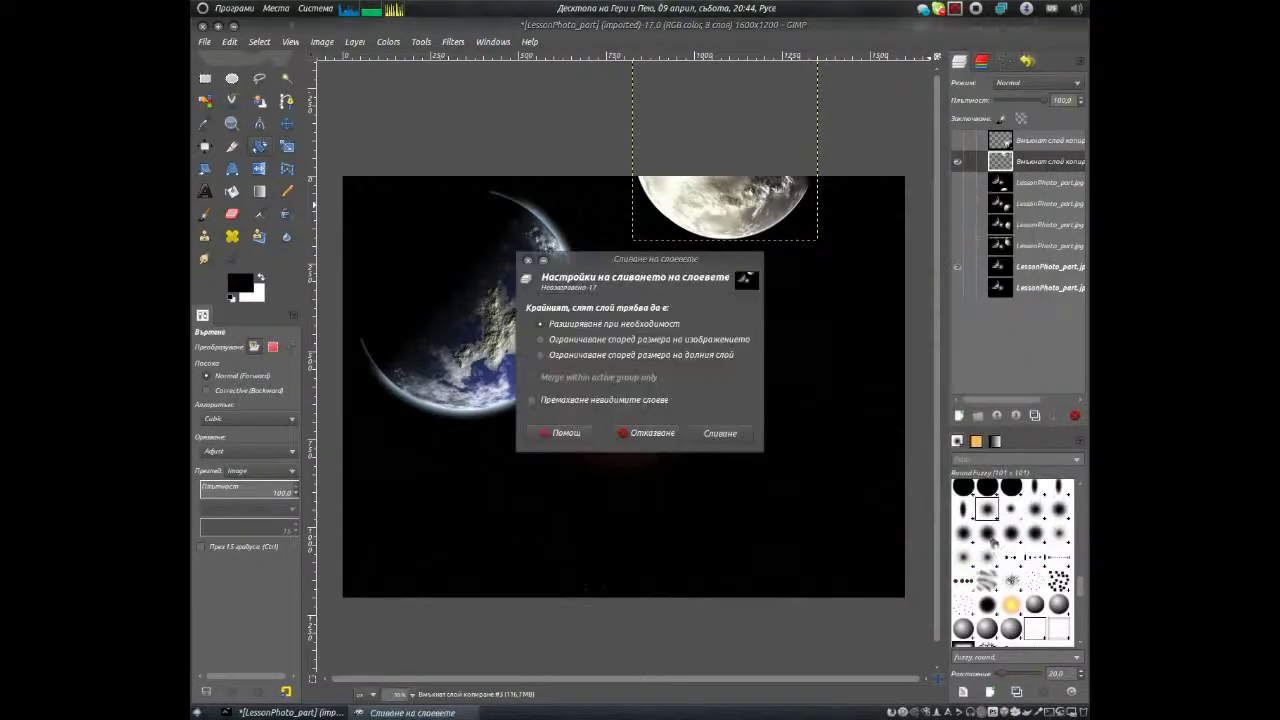
{"action": "left_click", "coordinate": [733, 435]}
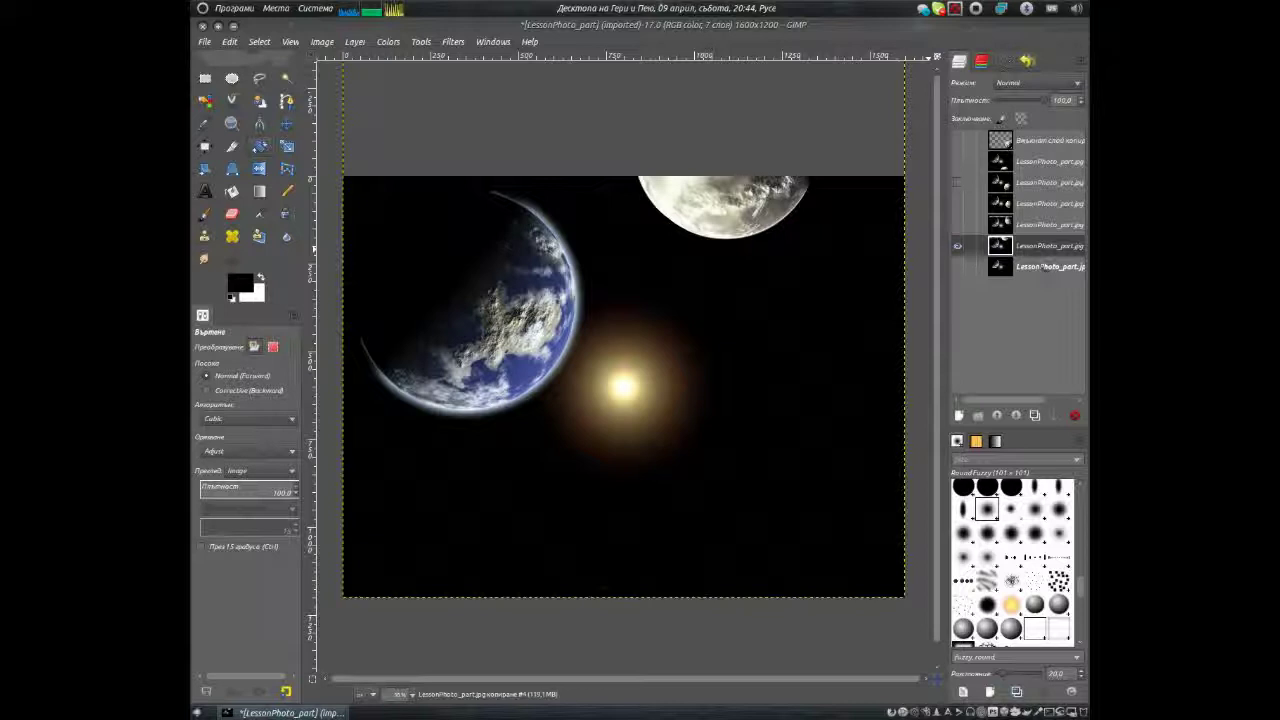
Step: Duplicate the base layer for a new frame and turn on the frame layers' visibility
{"action": "left_click", "coordinate": [1043, 266]}
{"action": "left_click", "coordinate": [1035, 415]}
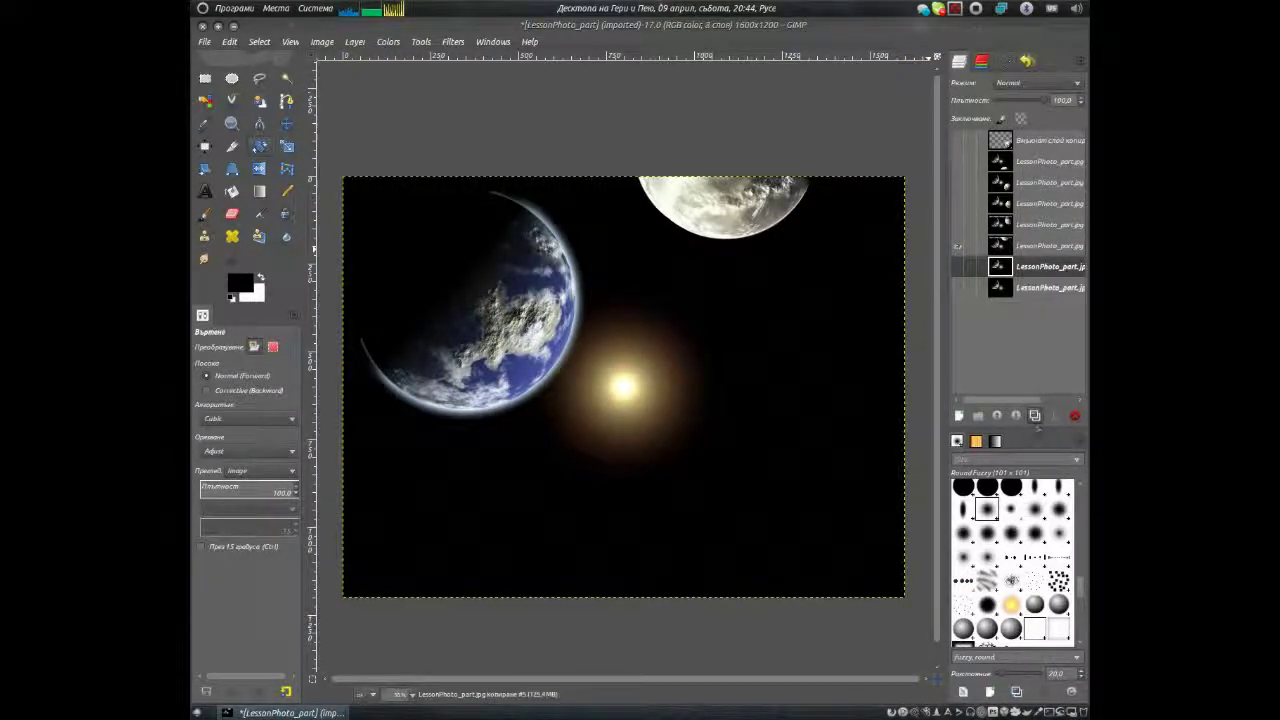
{"action": "left_click_drag", "start_coordinate": [957, 288], "coordinate": [958, 163]}
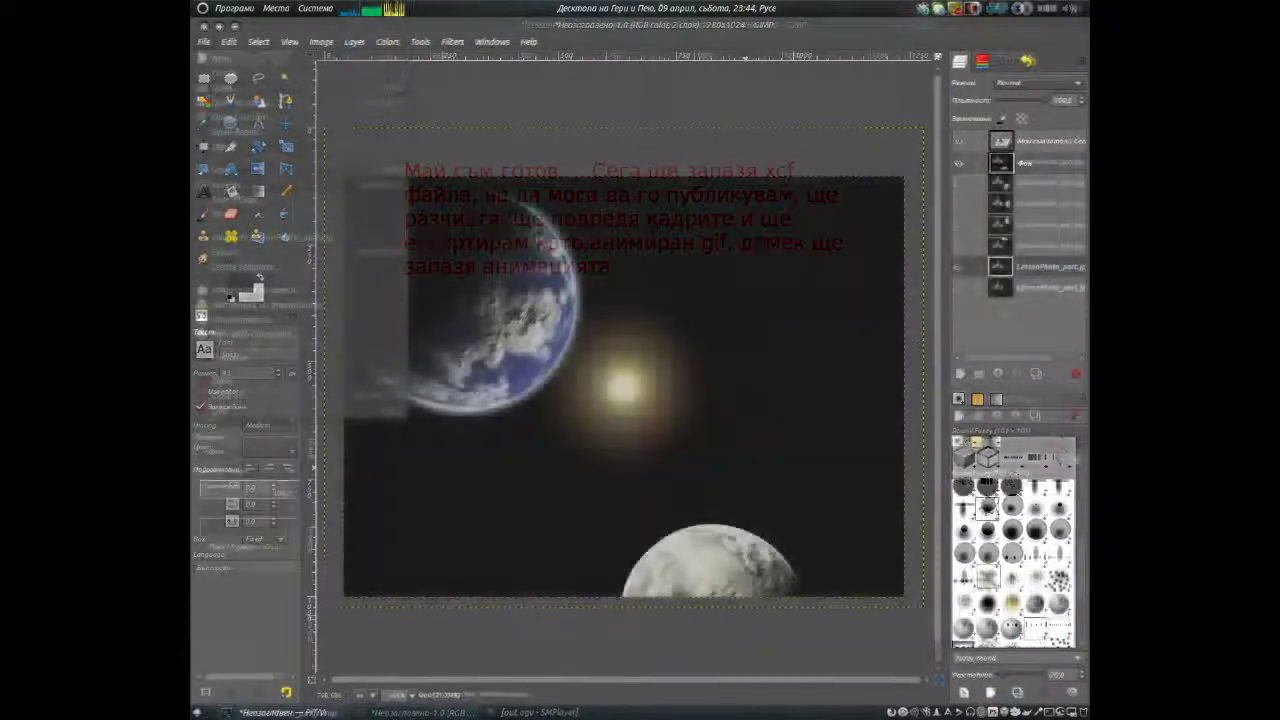
Step: Save the layered project as LessonPhoto.xcf, removing '_part' from the file name
{"action": "key", "text": "ctrl+shift+s"}
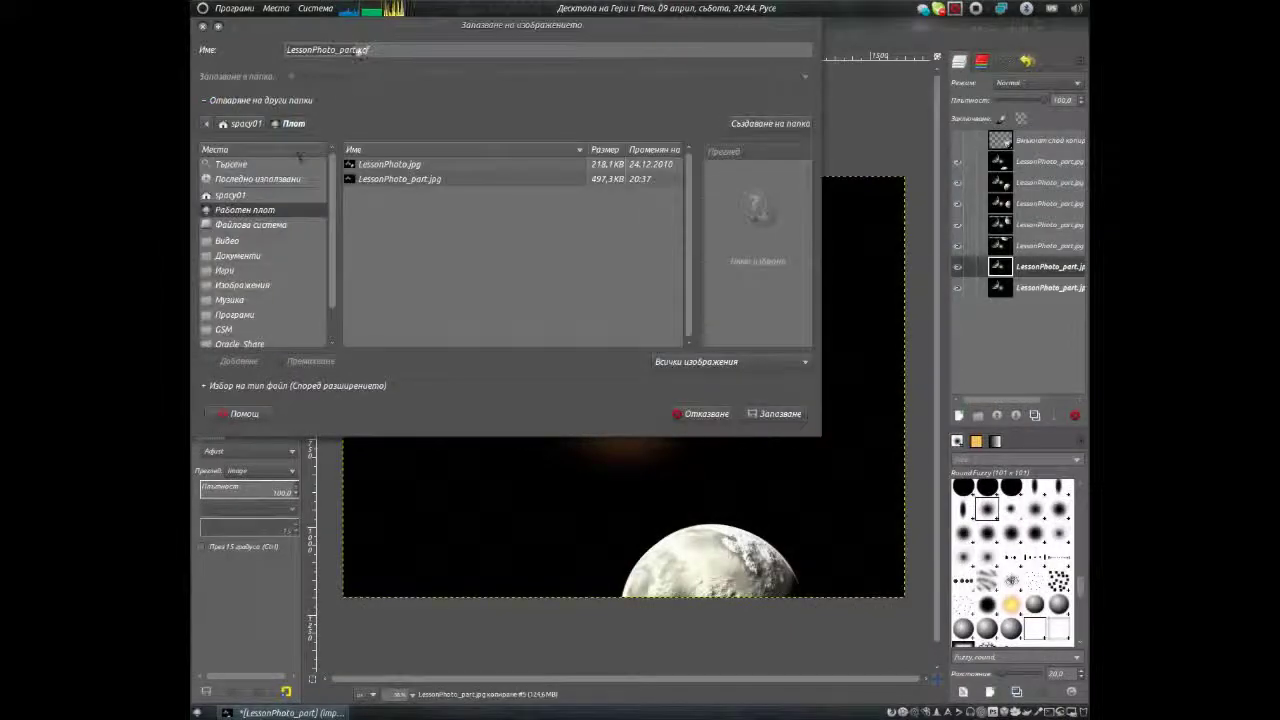
{"action": "left_click", "coordinate": [347, 50]}
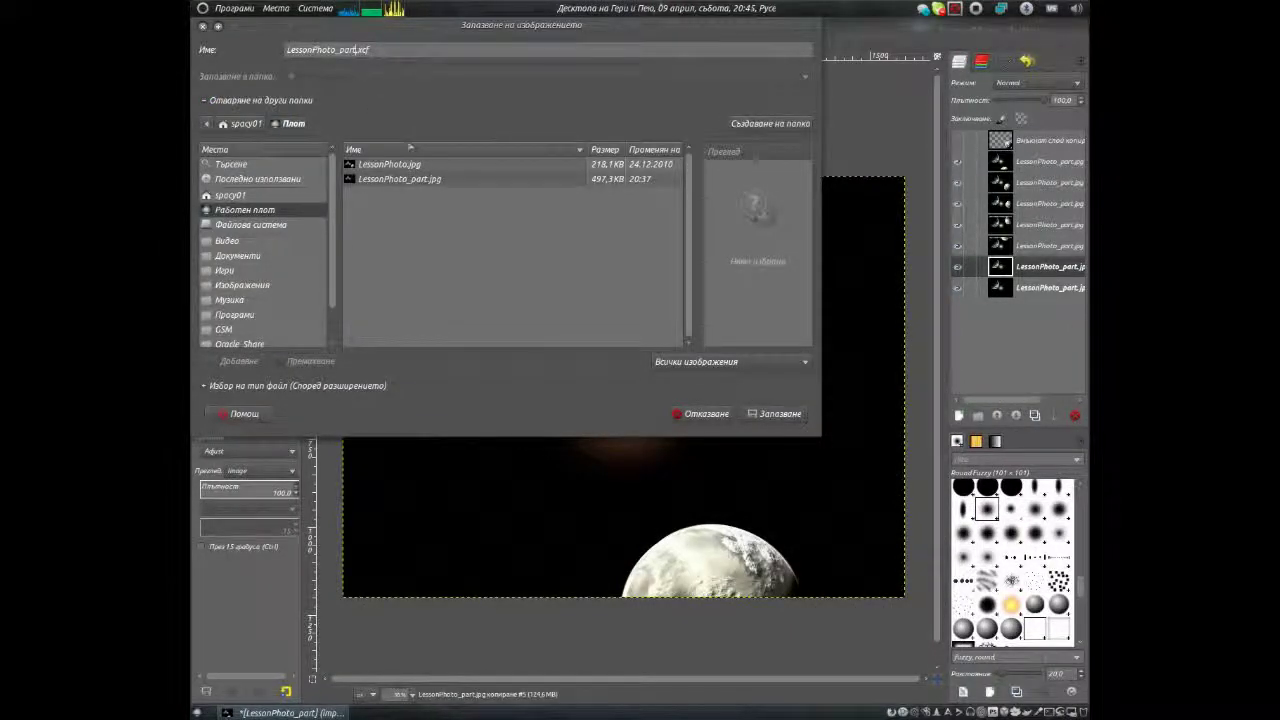
{"action": "key", "text": "BackSpace"}
{"action": "key", "text": "BackSpace"}
{"action": "key", "text": "BackSpace"}
{"action": "left_click", "coordinate": [768, 414]}
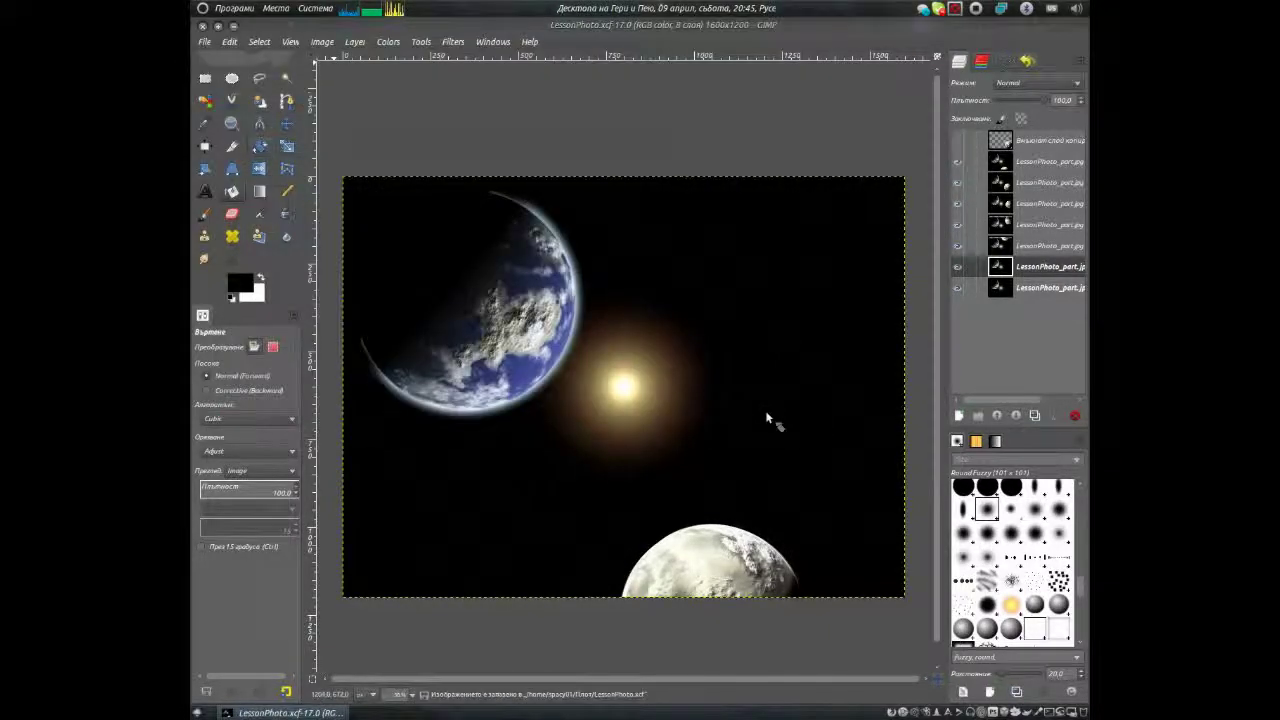
{"action": "left_click", "coordinate": [1085, 143]}
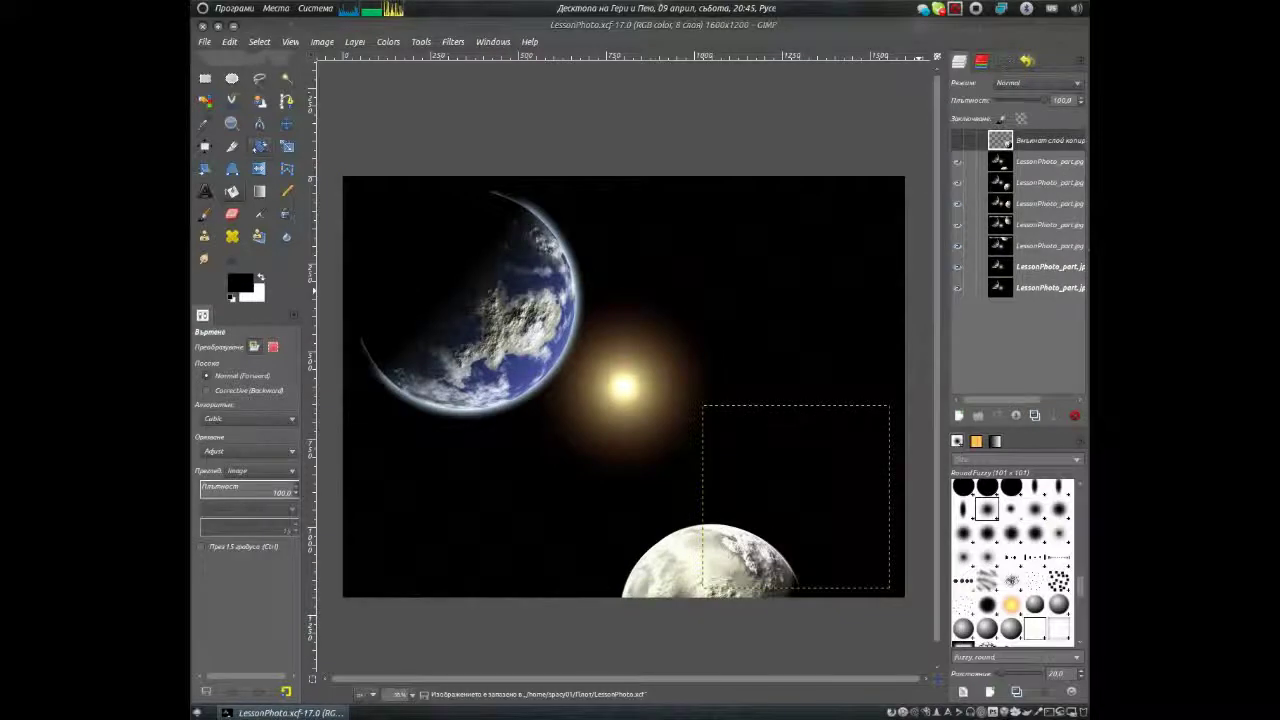
Step: Delete the leftover pasted layer, reorder the frame layers, and open the Export Image dialog
{"action": "left_click", "coordinate": [1074, 416]}
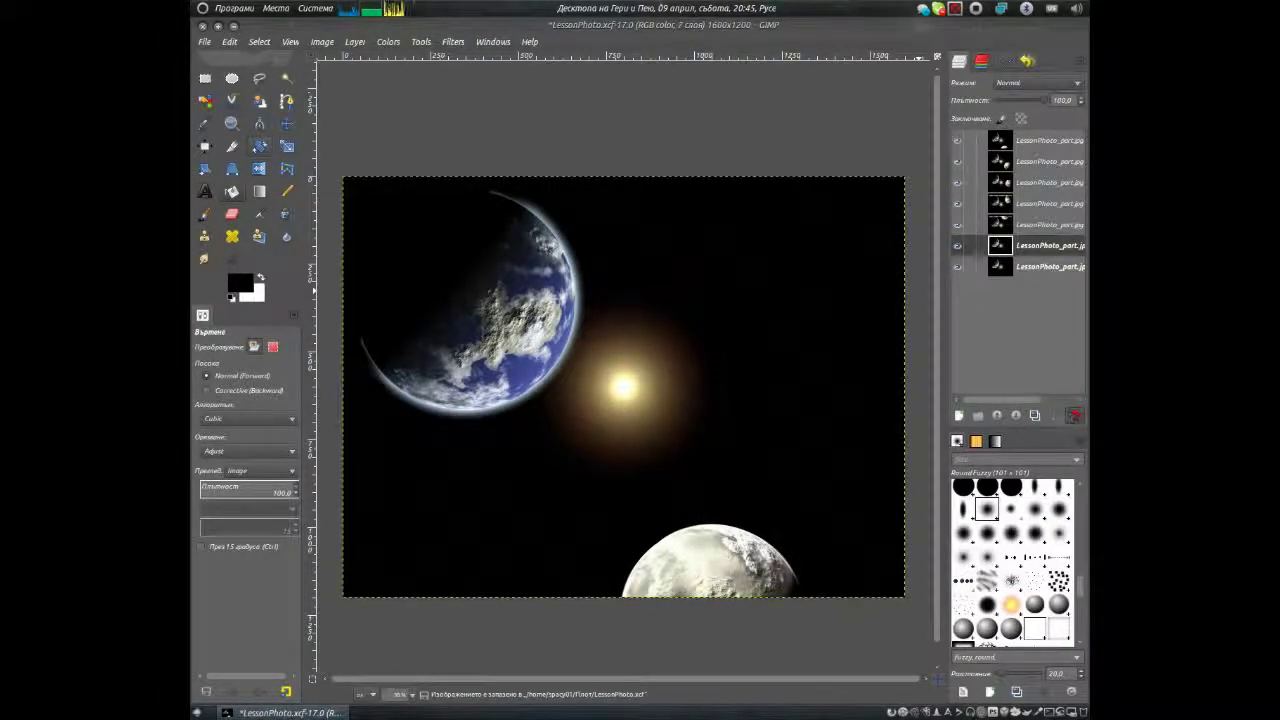
{"action": "left_click_drag", "start_coordinate": [1045, 268], "coordinate": [1050, 142]}
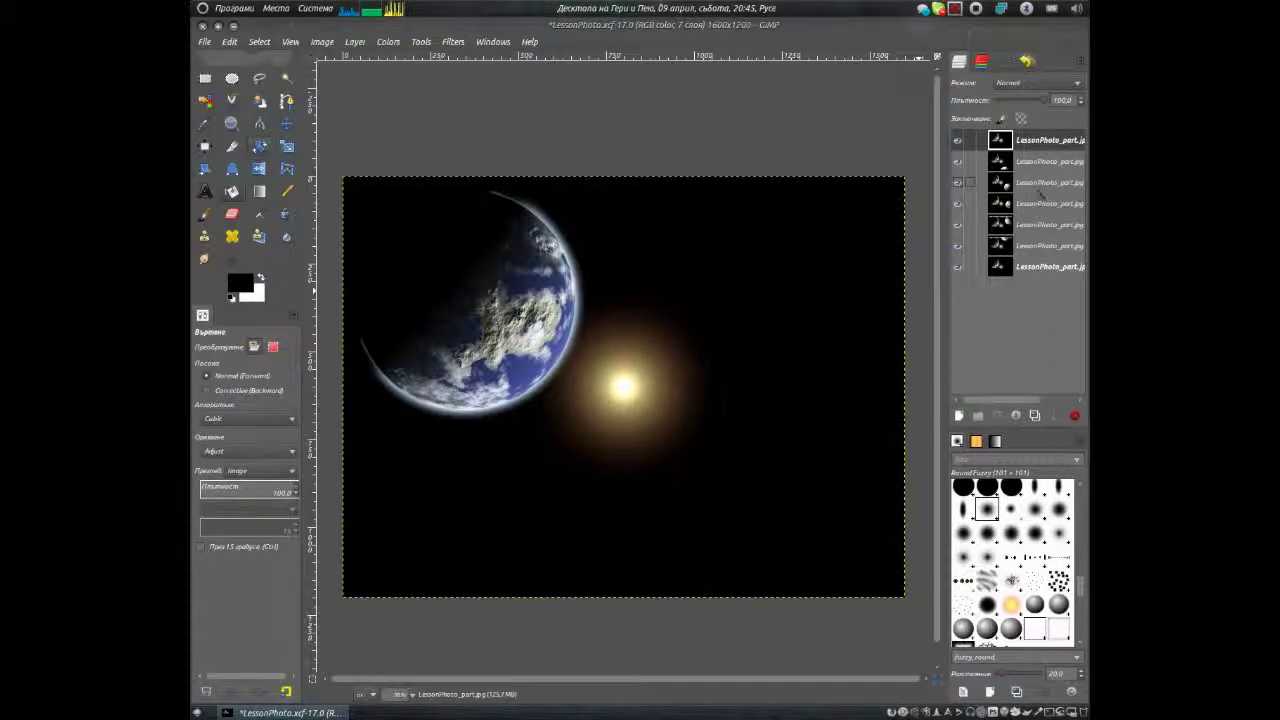
{"action": "left_click_drag", "start_coordinate": [1040, 190], "coordinate": [1040, 180]}
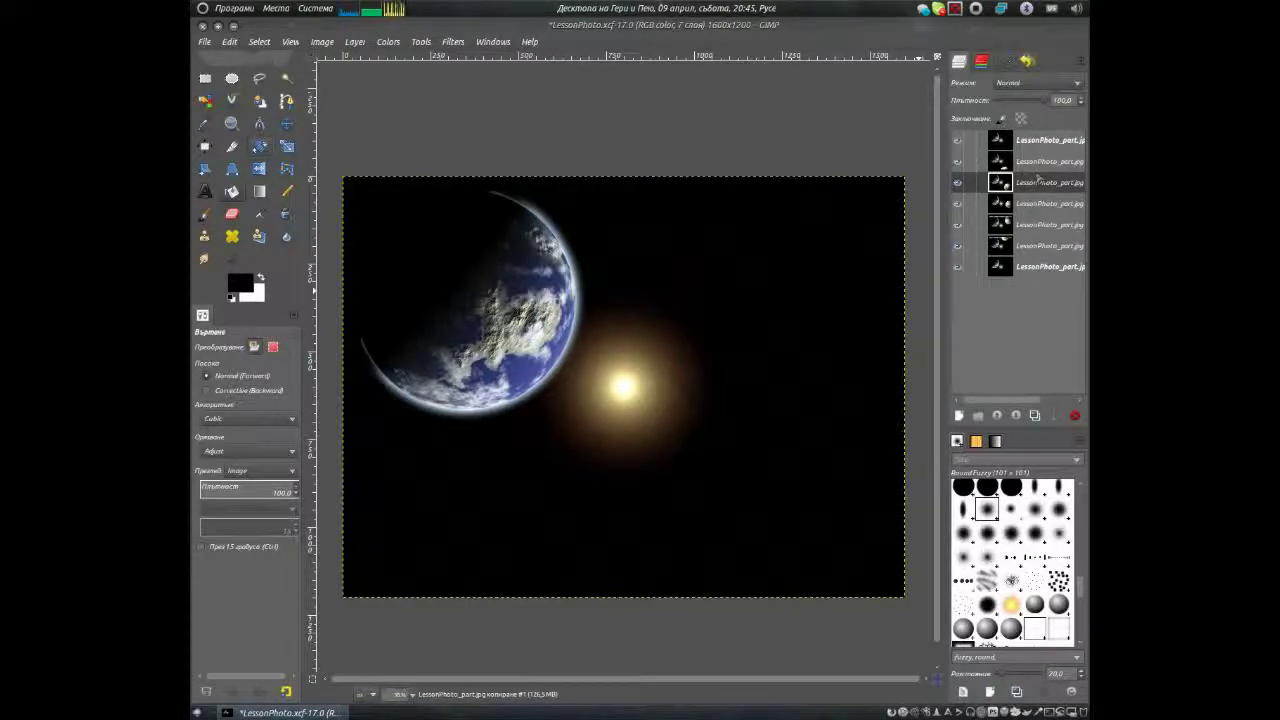
{"action": "mouse_move", "coordinate": [1040, 180]}
{"action": "left_mouse_down"}
{"action": "mouse_move", "coordinate": [1047, 245]}
{"action": "mouse_move", "coordinate": [1047, 161]}
{"action": "left_mouse_up"}
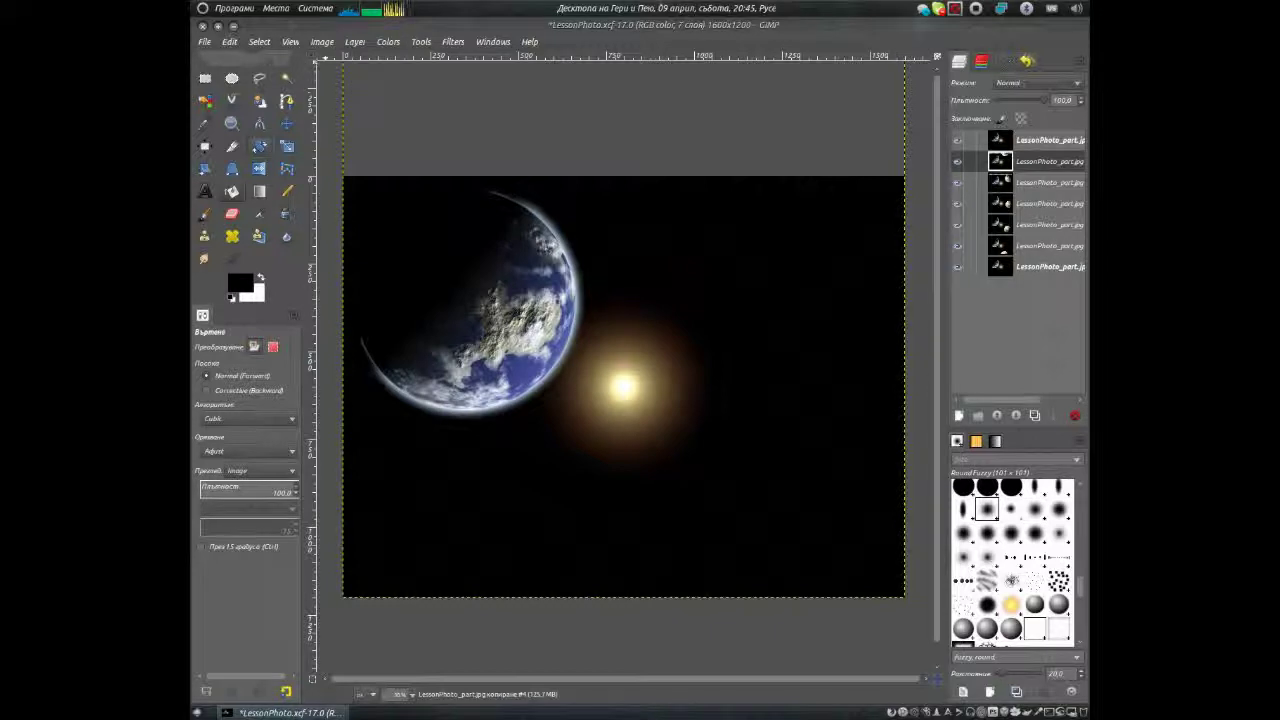
{"action": "left_click", "coordinate": [204, 41]}
{"action": "left_click", "coordinate": [226, 252]}
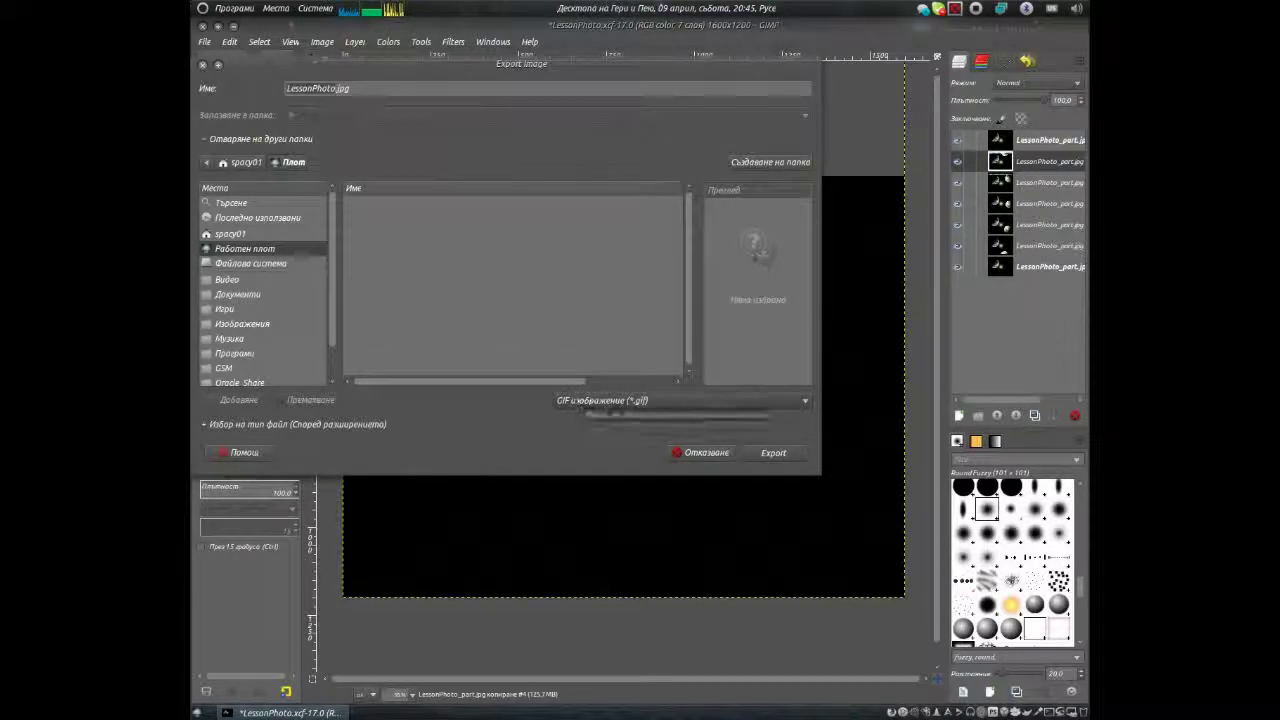
Step: Export LessonPhoto.gif as a looping animation with layers cropped to the image and 700 ms delay
{"action": "left_click", "coordinate": [378, 90]}
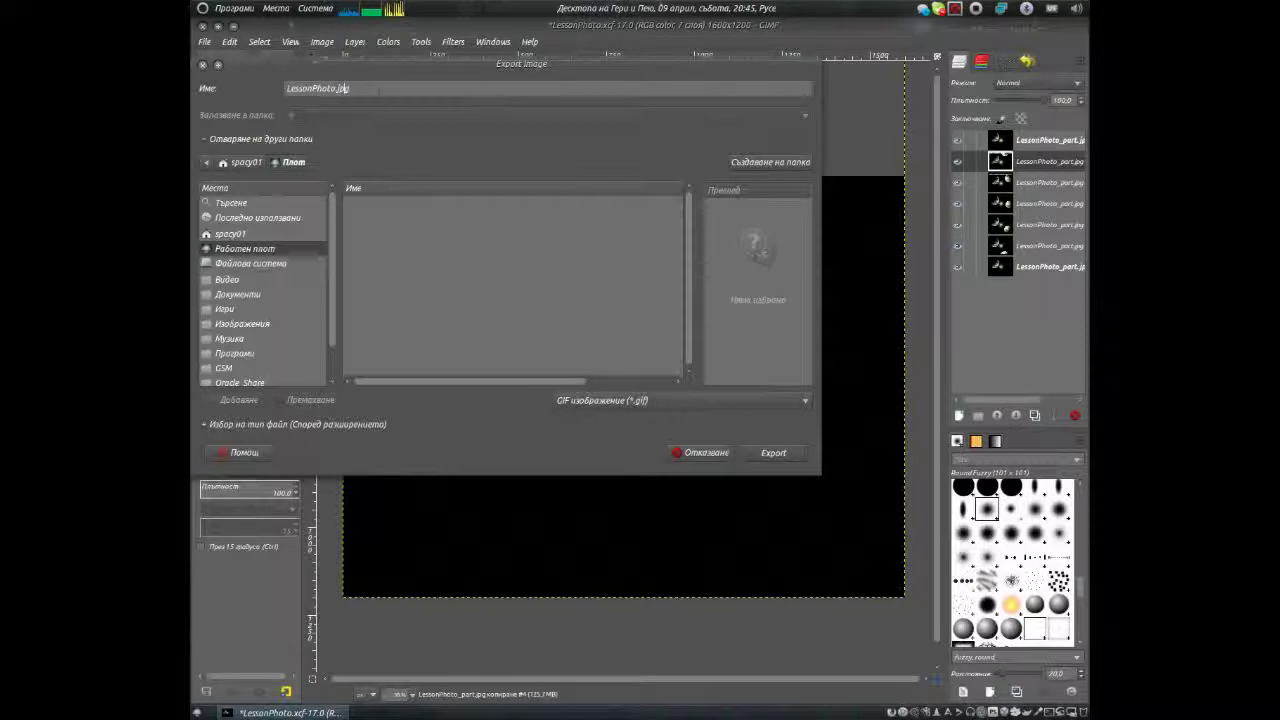
{"action": "type", "text": "i"}
{"action": "key", "text": "BackSpace"}
{"action": "key", "text": "BackSpace"}
{"action": "type", "text": "g"}
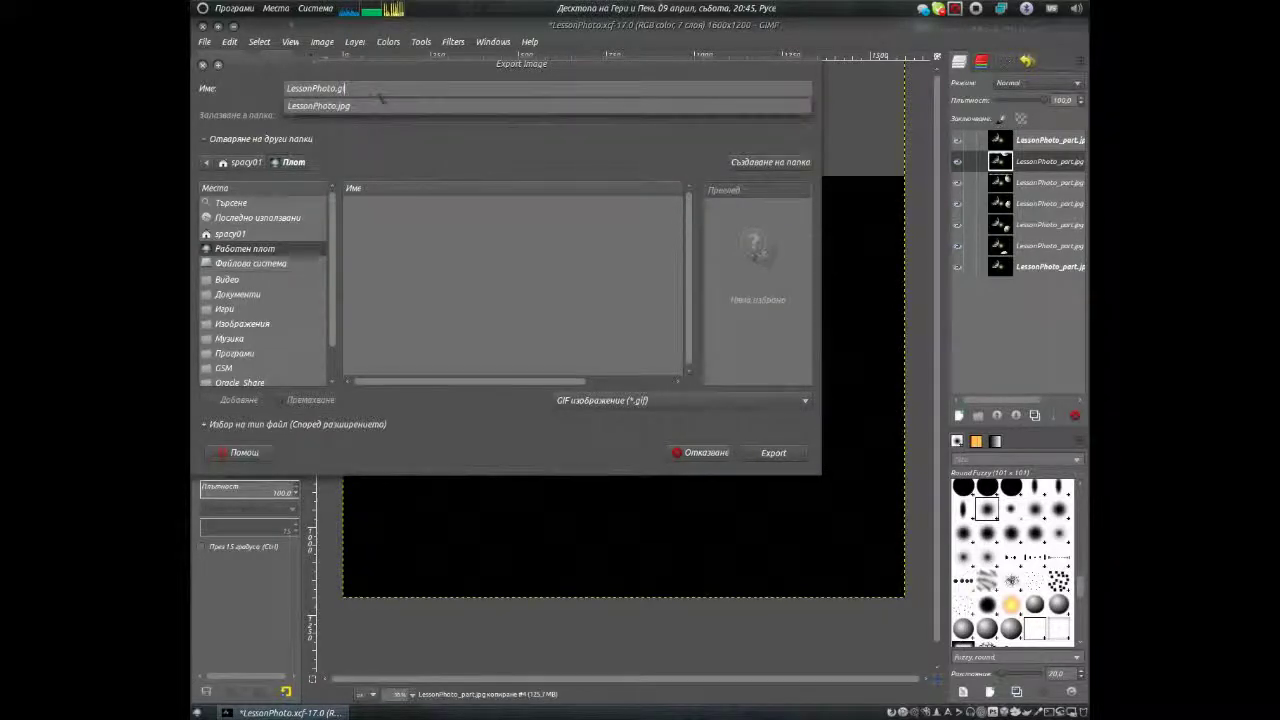
{"action": "type", "text": "if"}
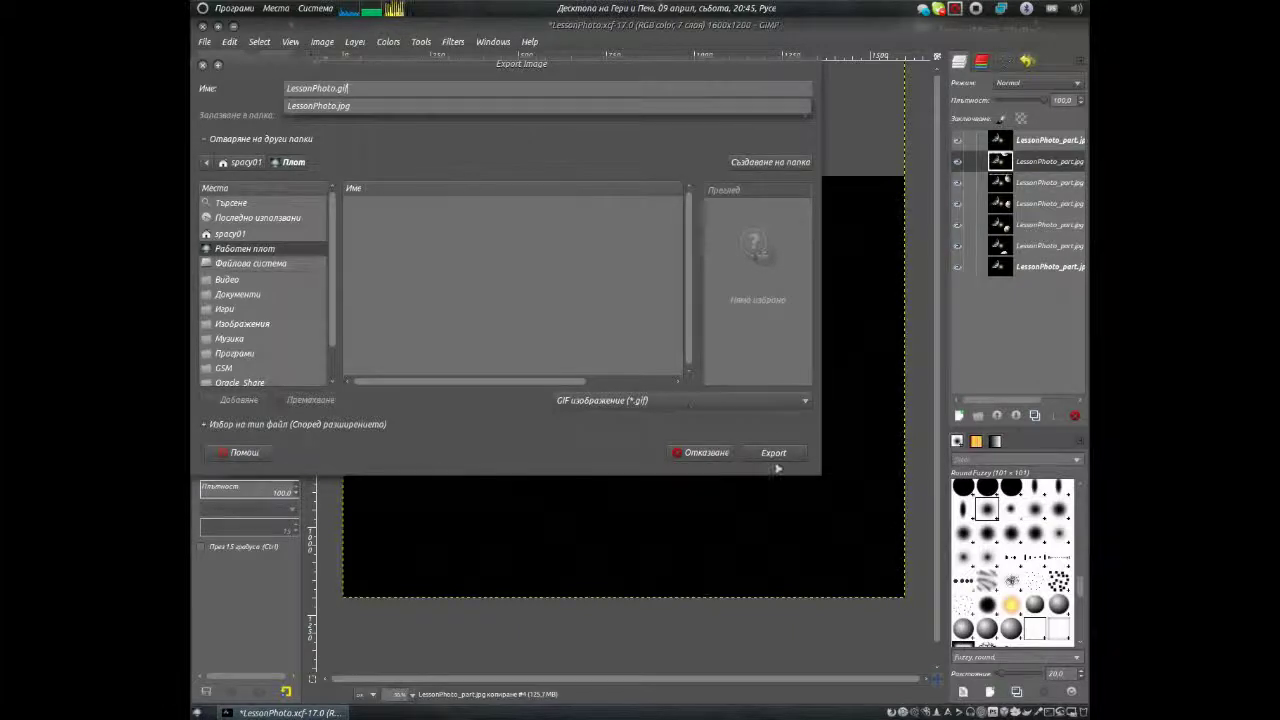
{"action": "left_click", "coordinate": [776, 455]}
{"action": "left_click", "coordinate": [776, 455]}
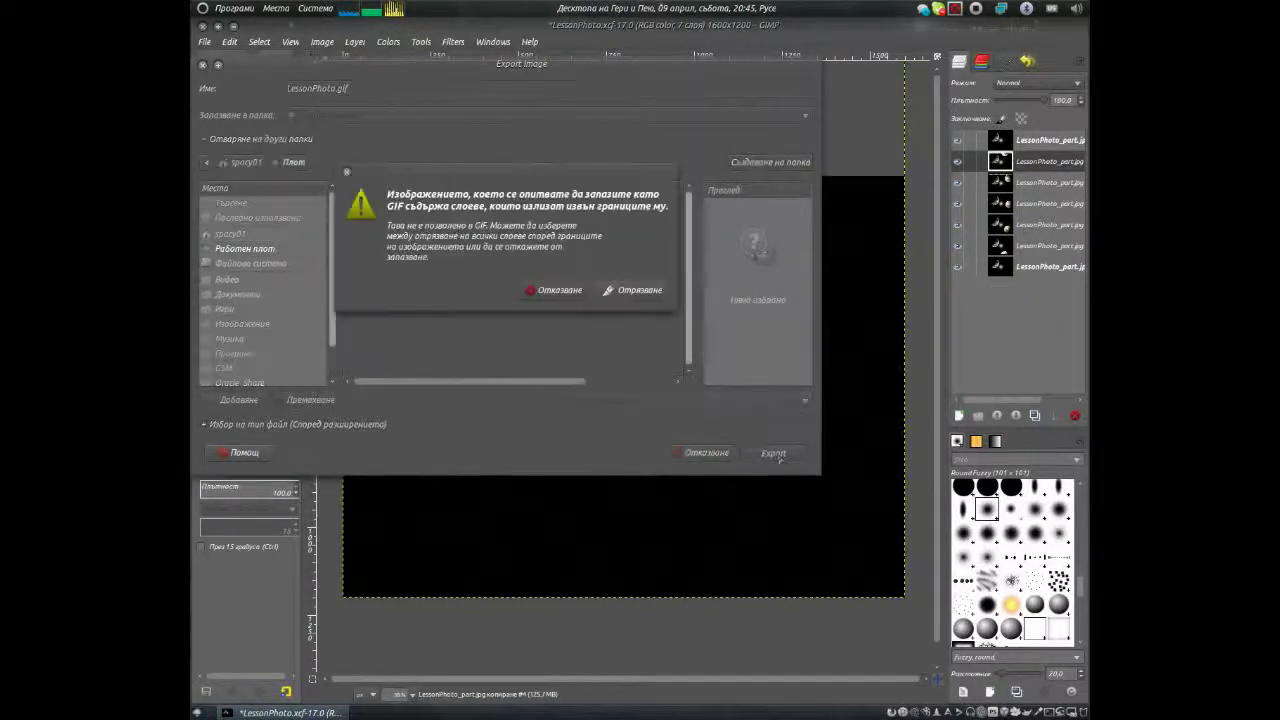
{"action": "left_click", "coordinate": [633, 290]}
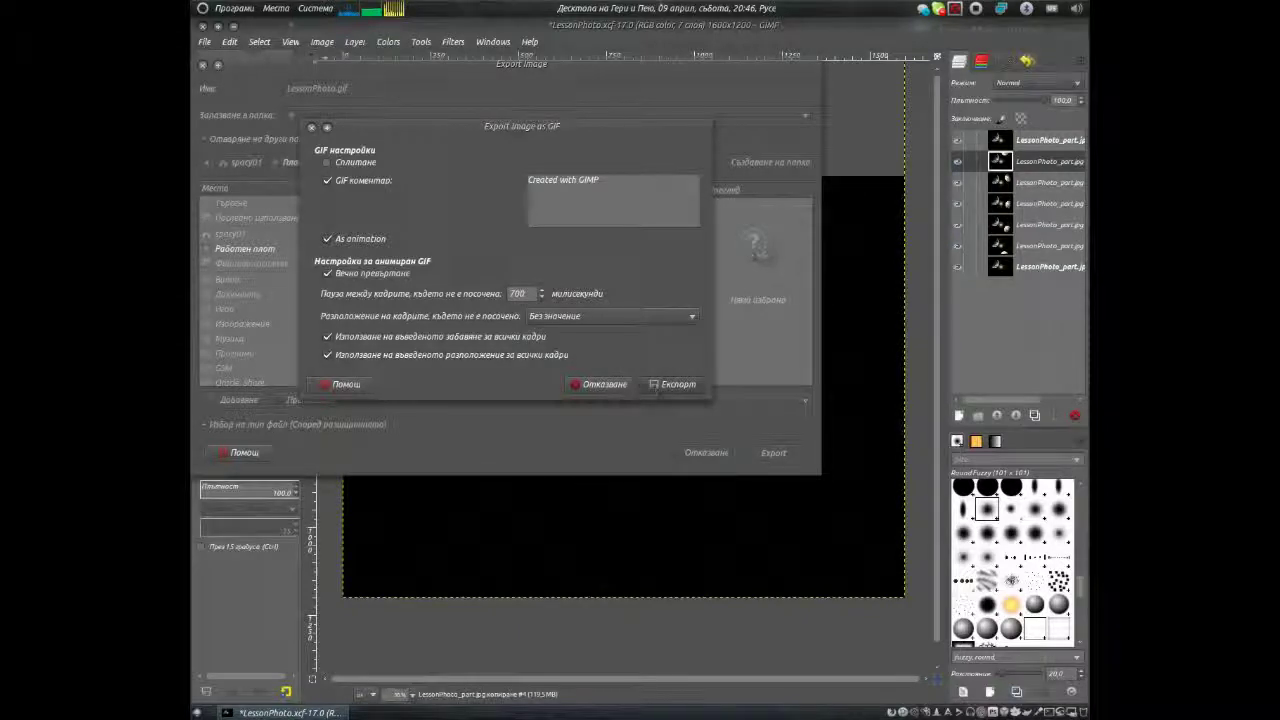
{"action": "left_click", "coordinate": [652, 387]}
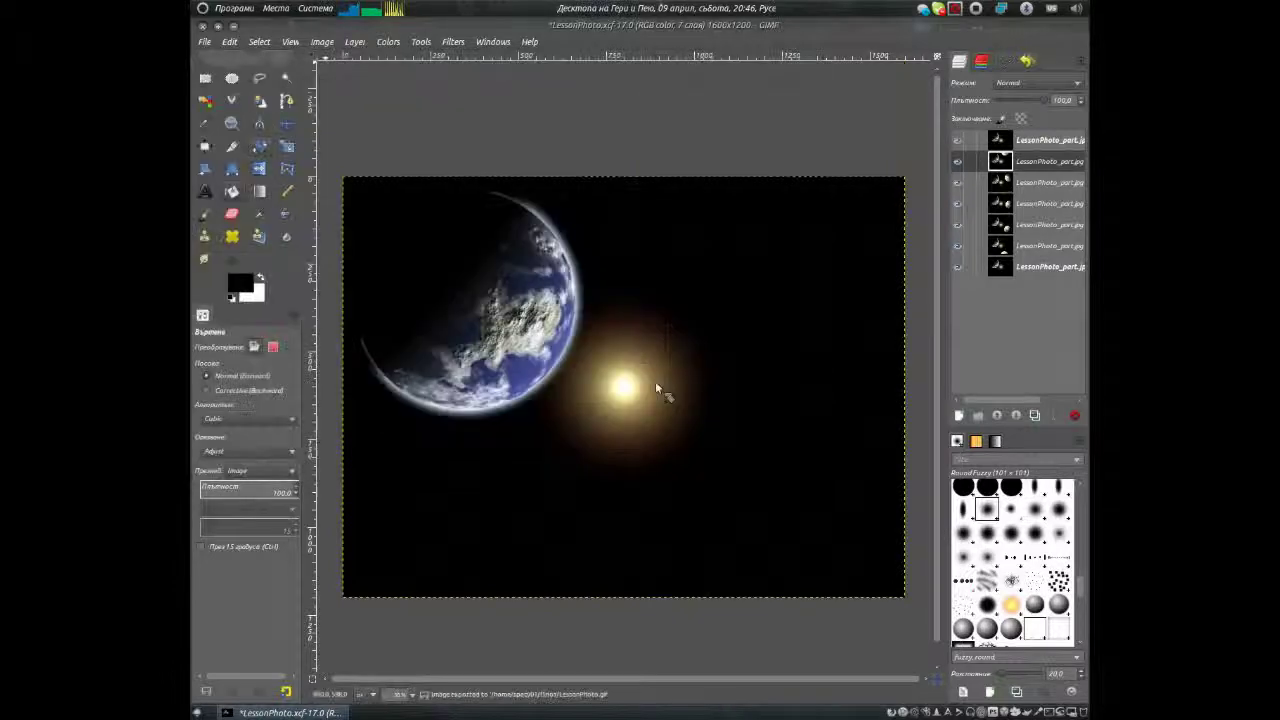
Step: Minimize GIMP and open LessonPhoto.gif from the desktop to watch the animation
{"action": "left_click", "coordinate": [233, 26]}
{"action": "double_click", "coordinate": [251, 247]}
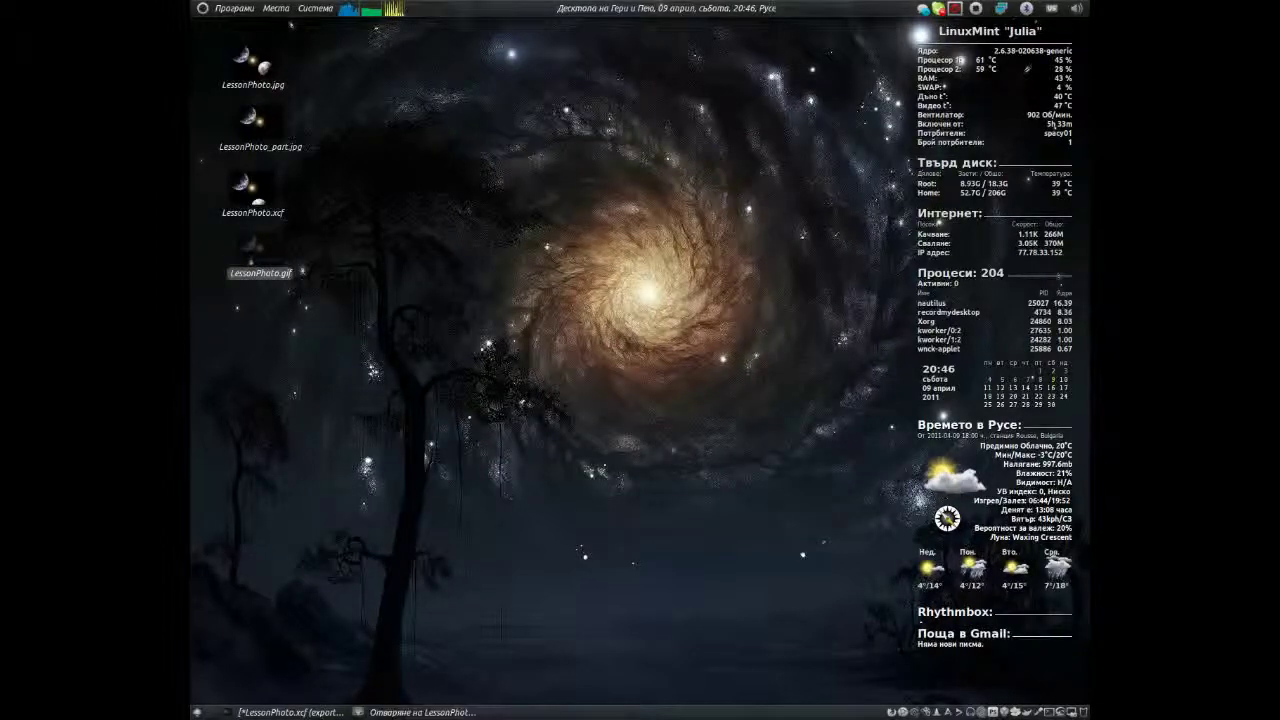